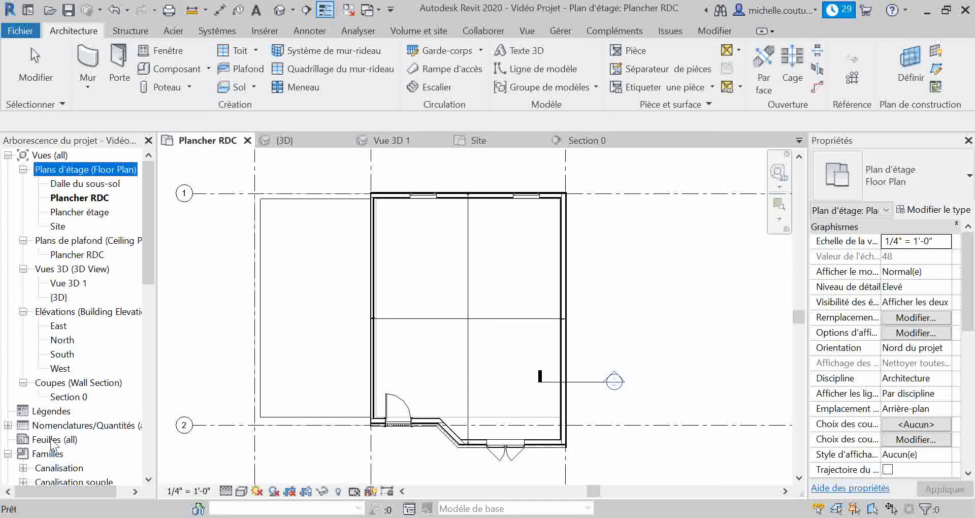
# Start a new sheet for the project's empty sheet set
pyautogui.scroll(-1, 51, 436)
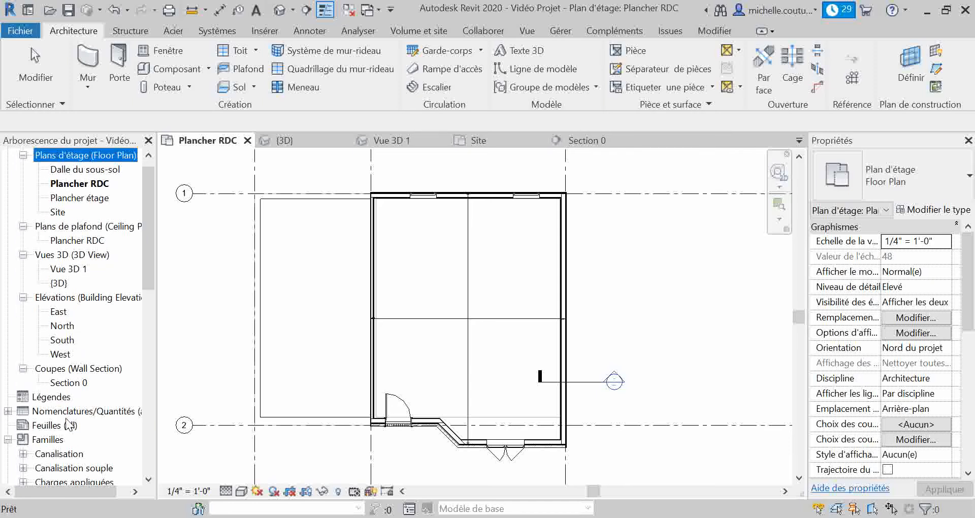
pyautogui.click(51, 425)
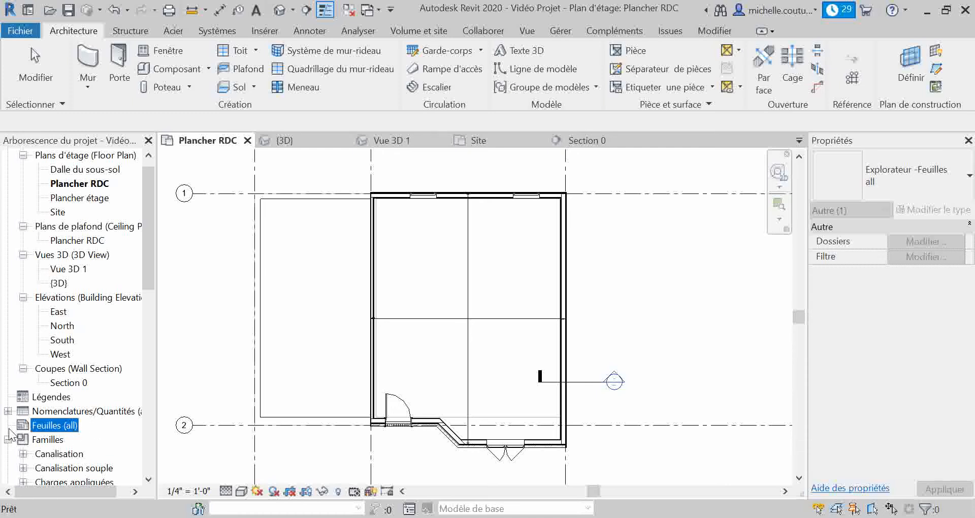
pyautogui.click(528, 31)
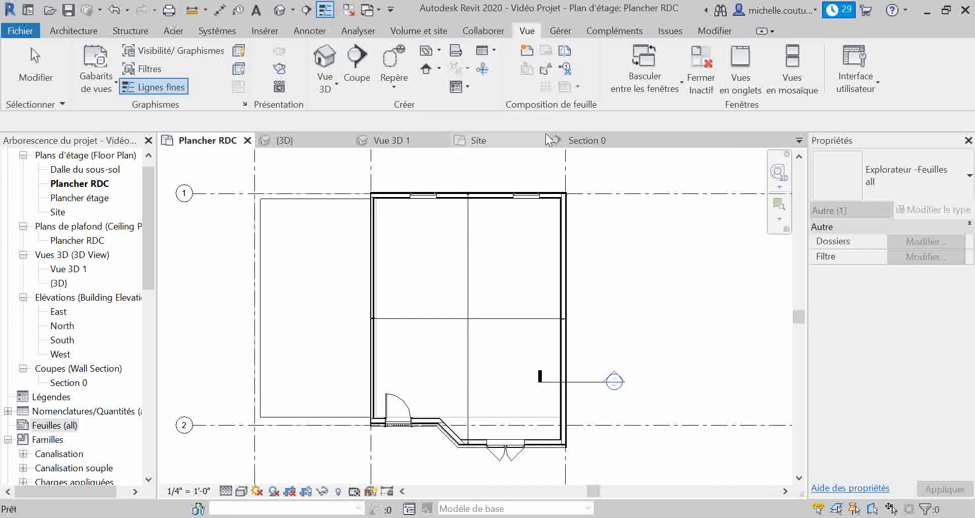
pyautogui.click(527, 51)
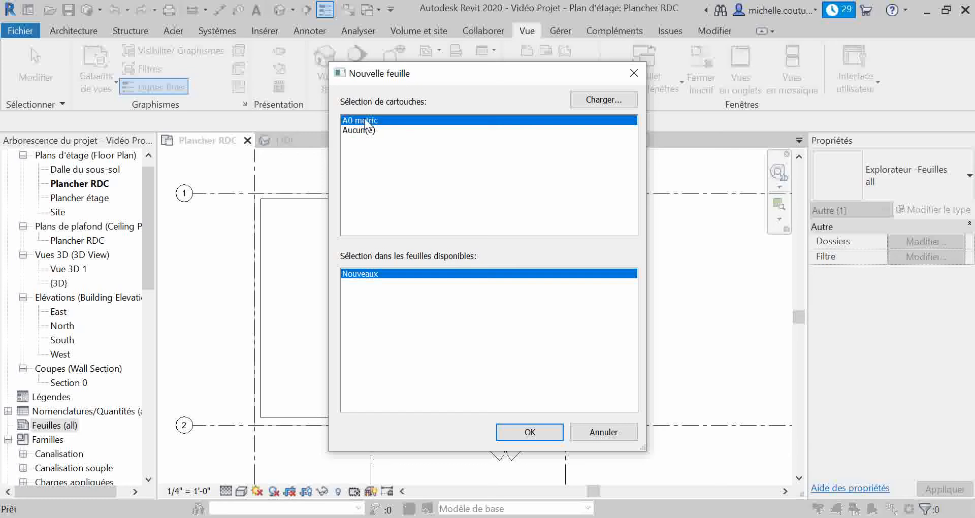
# Search the French Cartouches folder of the family templates for a title block family to load
pyautogui.click(602, 104)
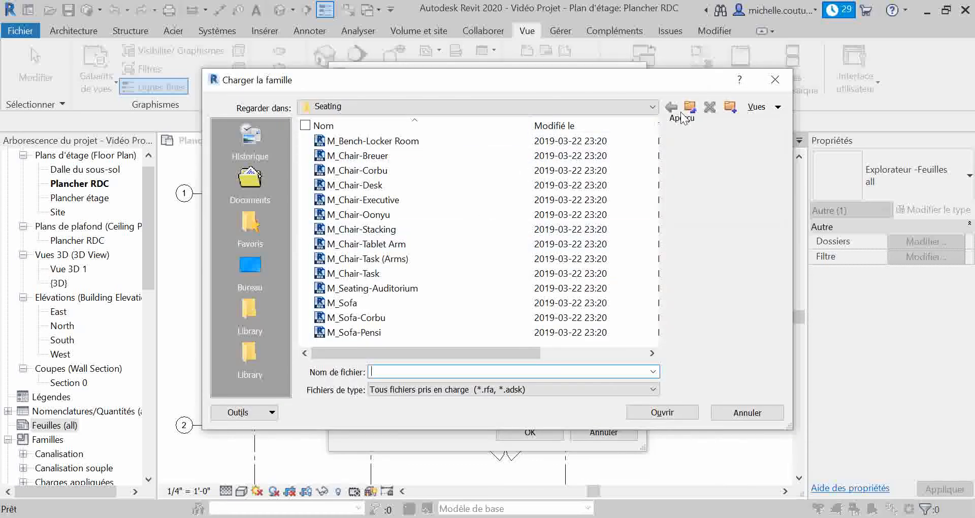
pyautogui.click(691, 107)
pyautogui.click(691, 107)
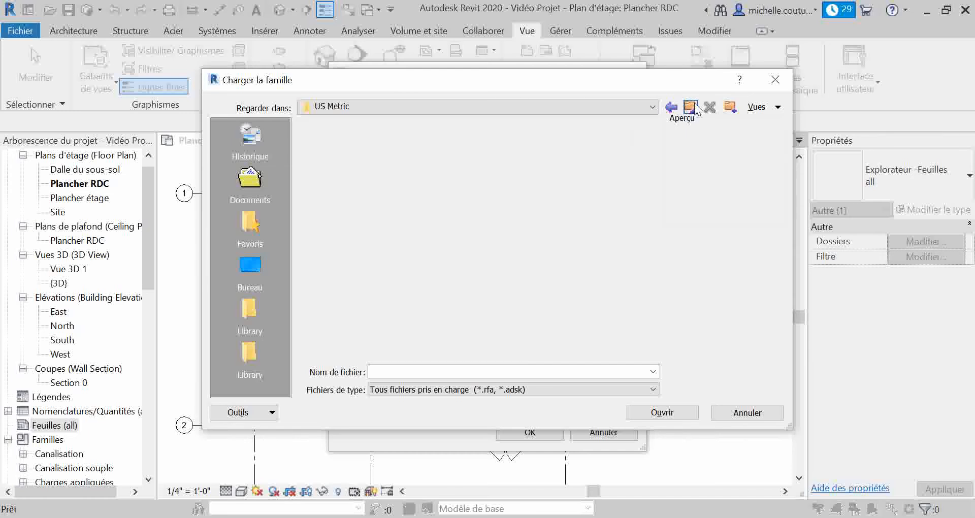
pyautogui.click(690, 107)
pyautogui.click(691, 106)
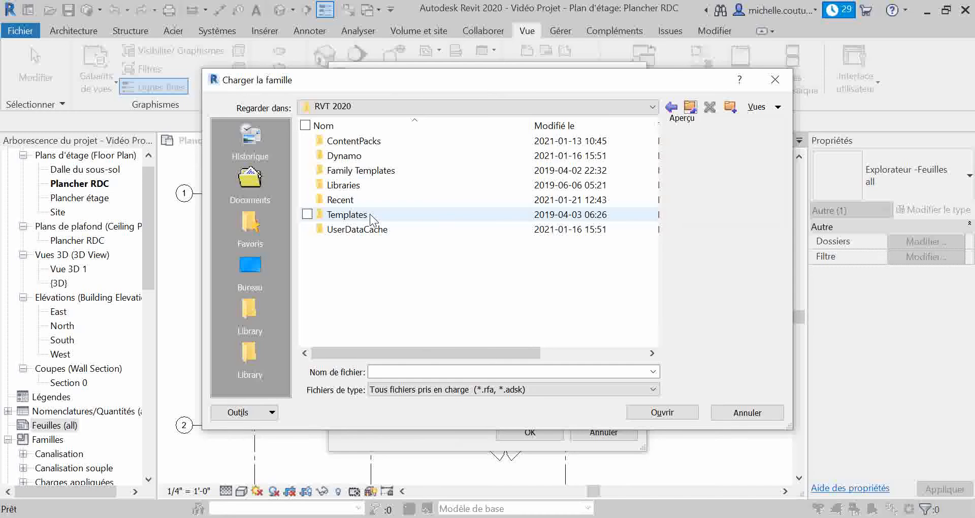
pyautogui.doubleClick(376, 171)
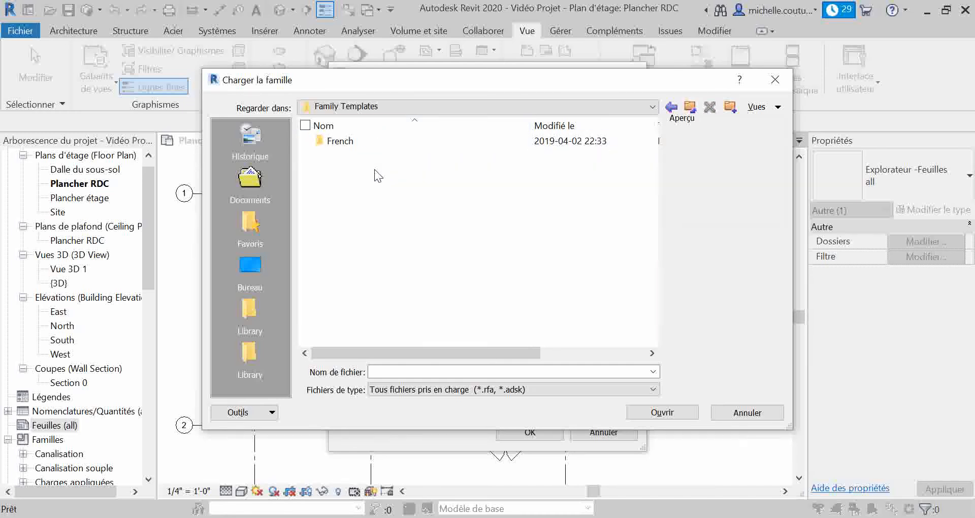
pyautogui.doubleClick(367, 142)
pyautogui.doubleClick(369, 155)
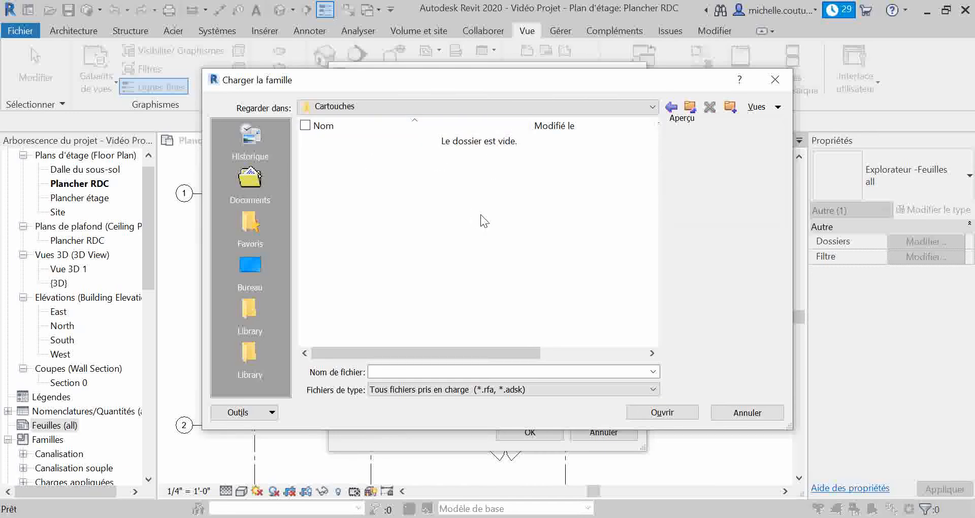
# Look through the ContentPacks and Recent folders for title blocks, and leave without loading a family
pyautogui.click(692, 111)
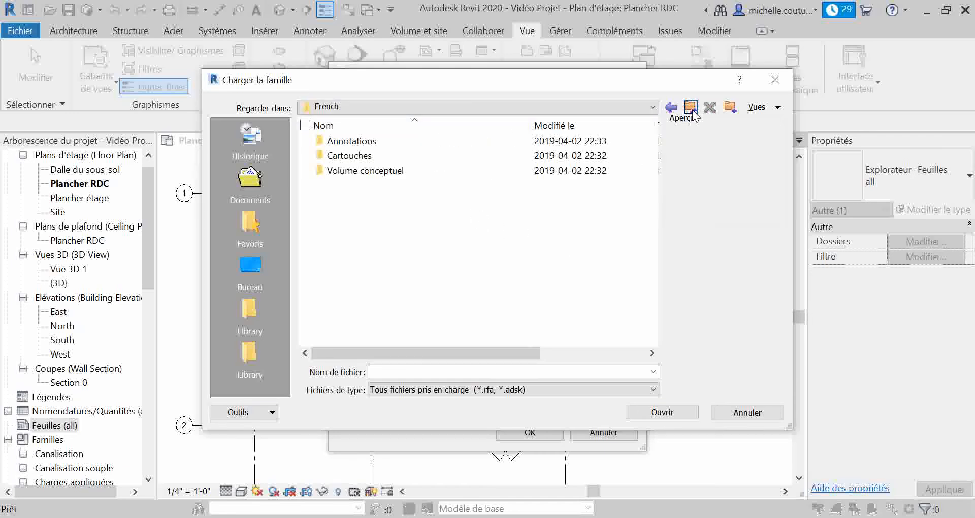
pyautogui.click(691, 109)
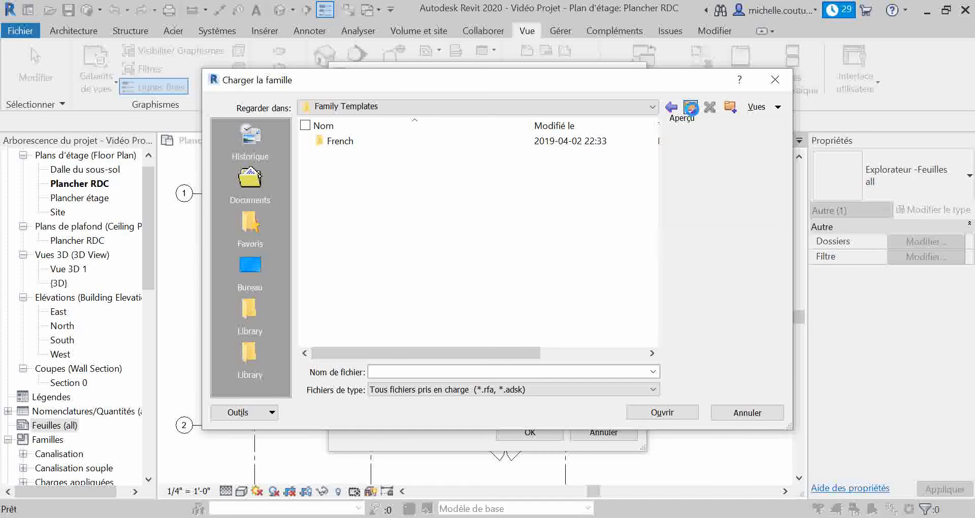
pyautogui.click(691, 108)
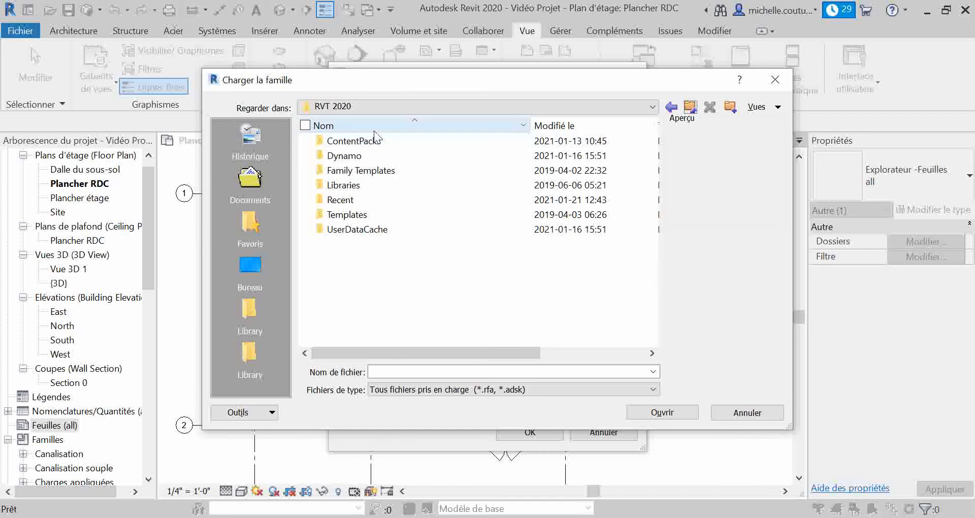
pyautogui.doubleClick(366, 142)
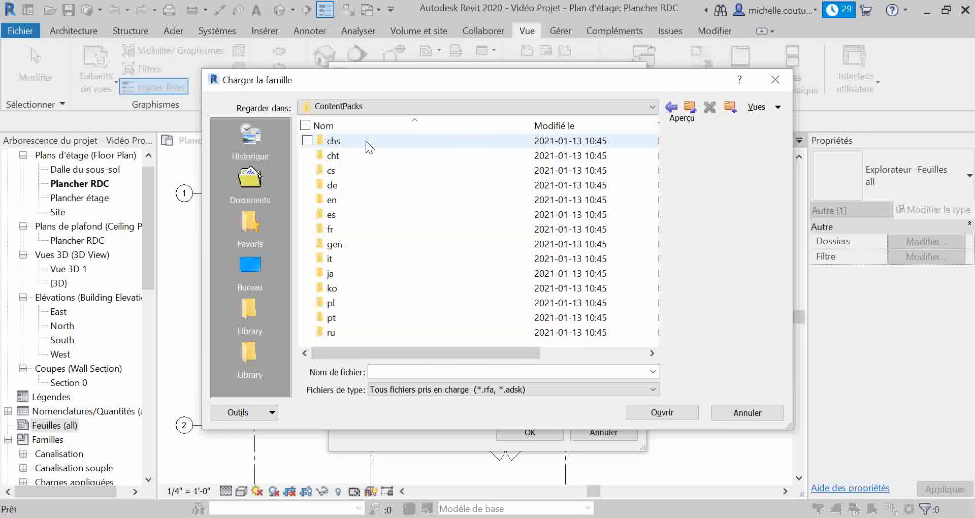
pyautogui.click(689, 107)
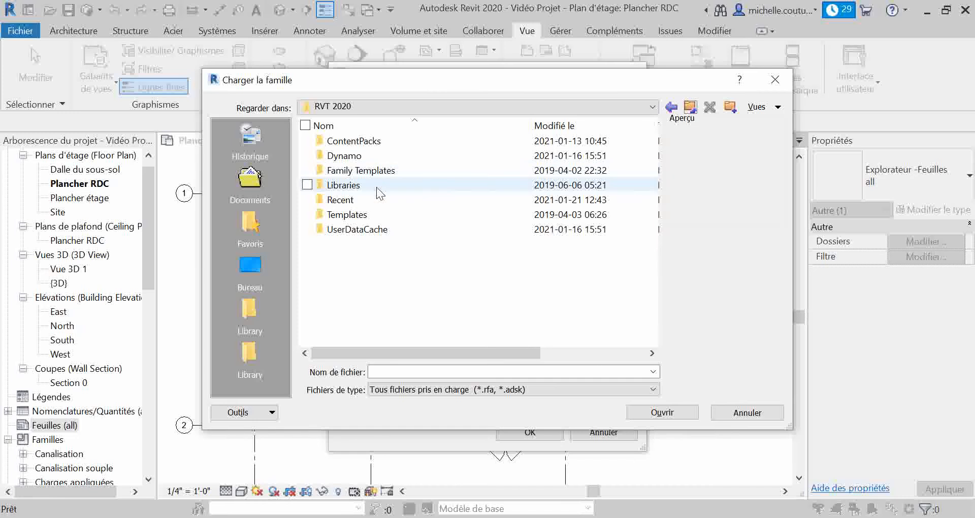
pyautogui.doubleClick(377, 201)
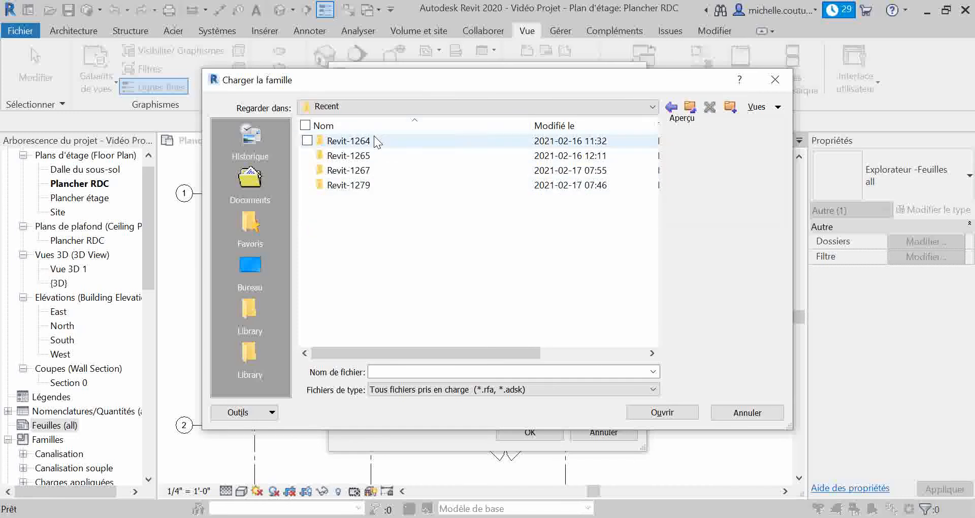
pyautogui.click(751, 411)
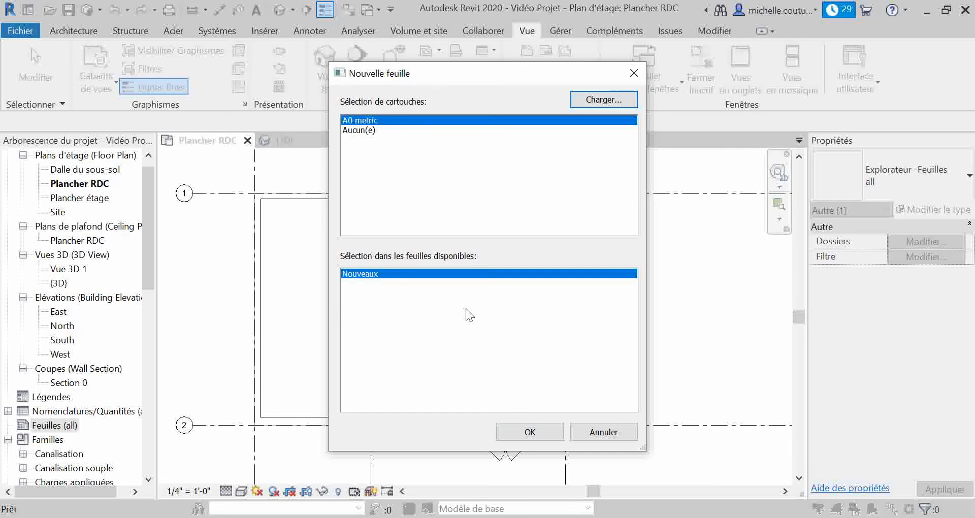
# Create the sheet with the A0 metric title block and examine the title block's editable owner and sheet name labels
pyautogui.click(530, 432)
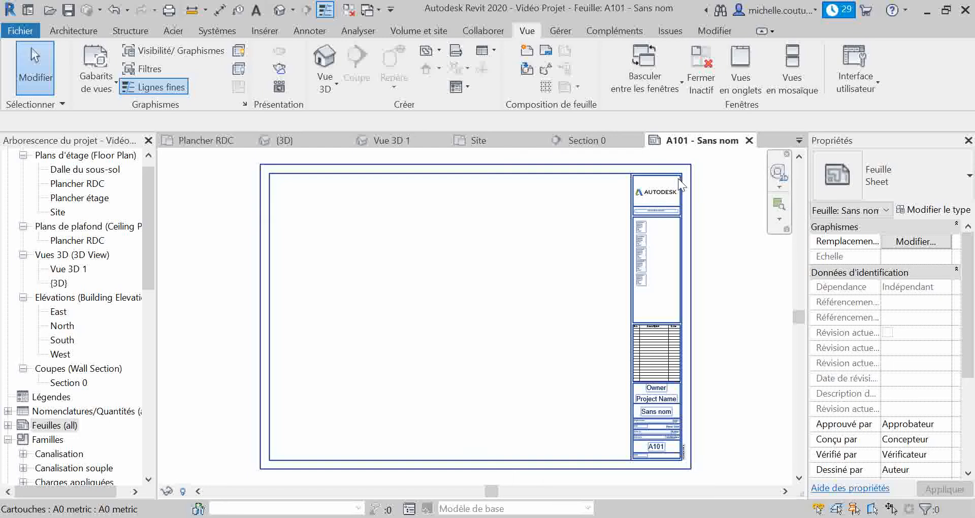
pyautogui.click(658, 195)
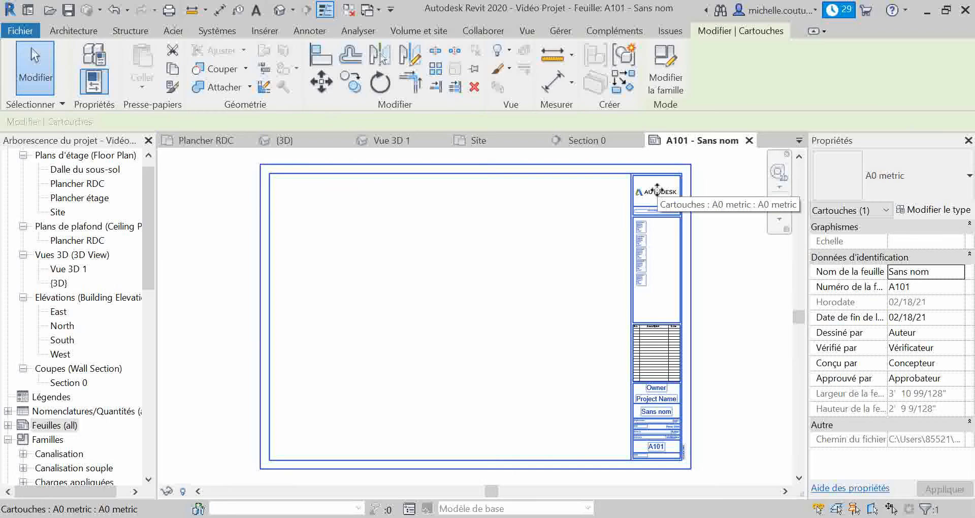
pyautogui.click(656, 388)
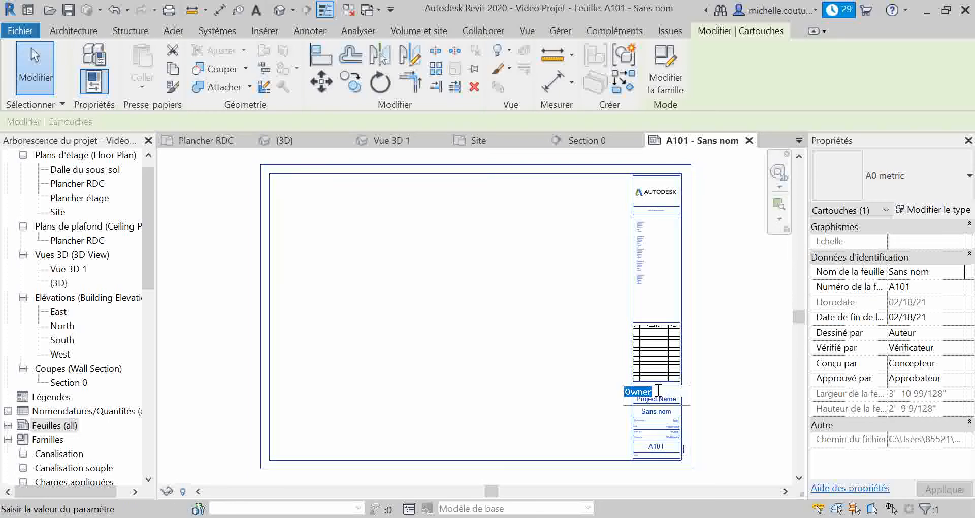
pyautogui.click(662, 415)
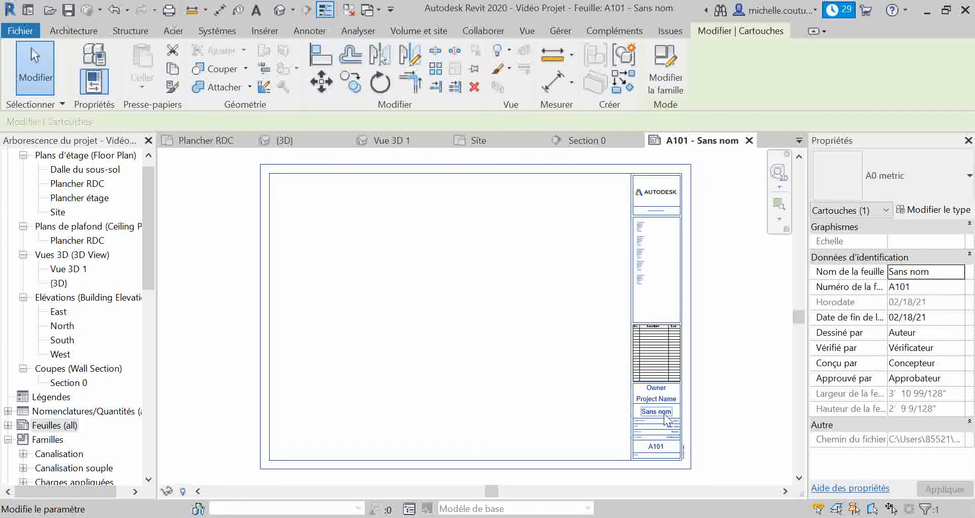
pyautogui.click(664, 413)
pyautogui.click(666, 415)
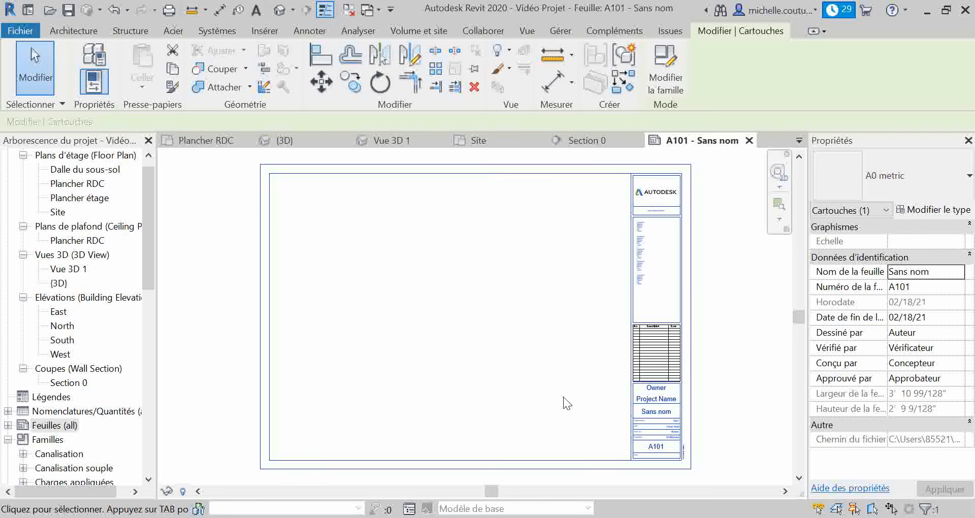
pyautogui.click(423, 516)
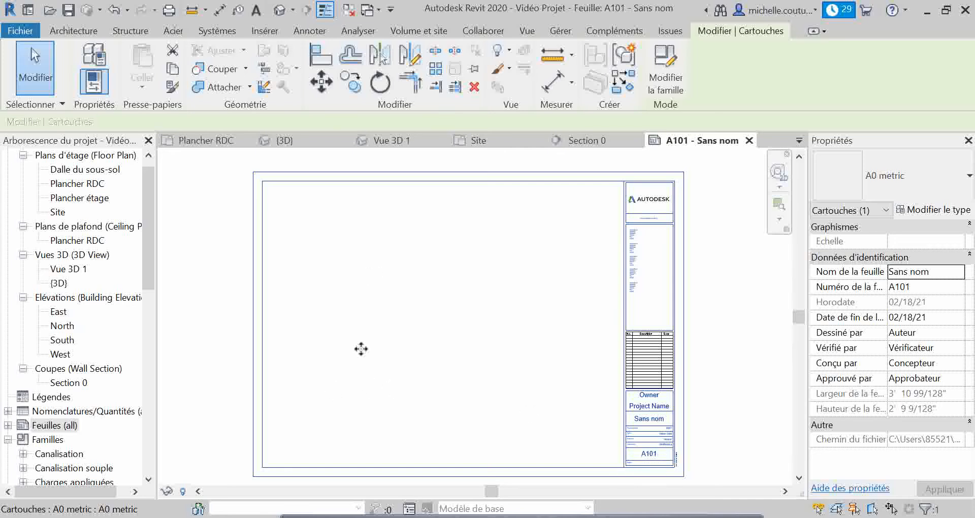
# Place the Site floor plan view near the middle of sheet A101 and inspect its view title and scale
pyautogui.click(525, 31)
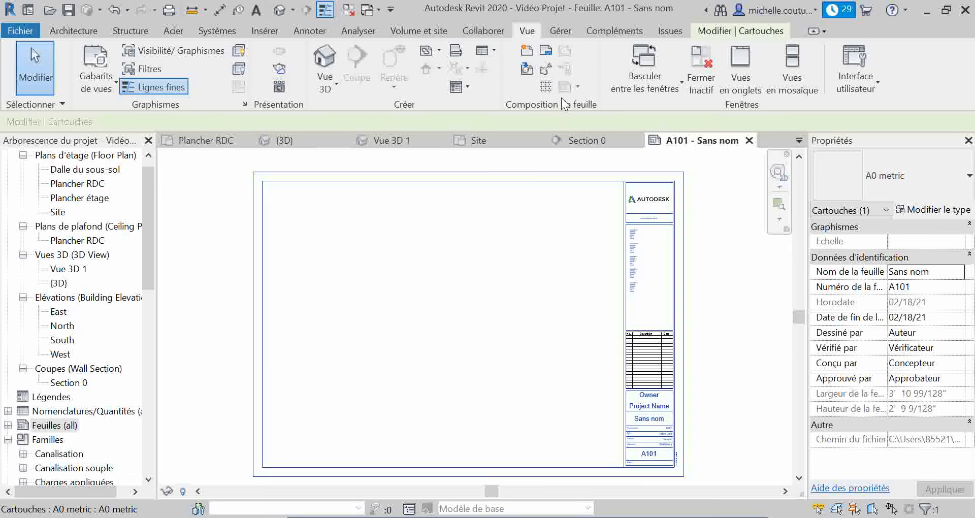
pyautogui.click(528, 71)
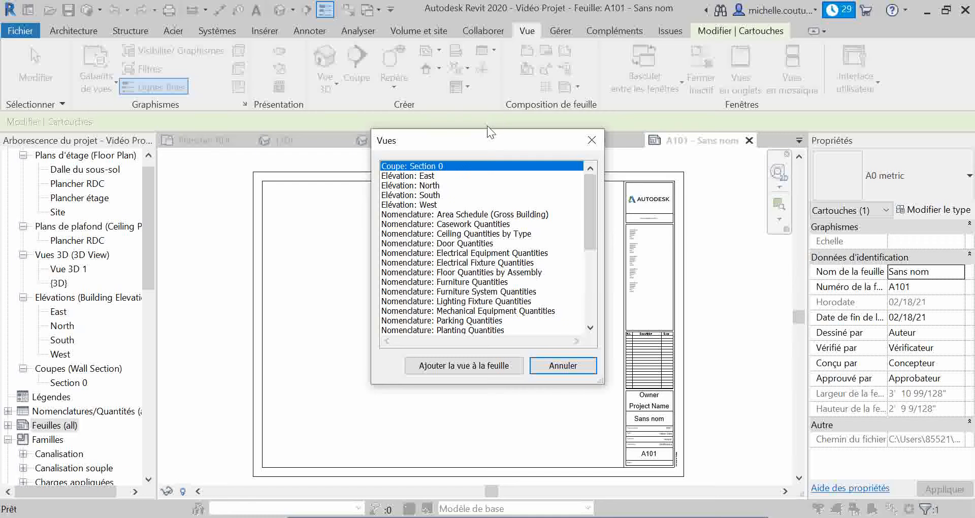
pyautogui.scroll(-1, 454, 278)
pyautogui.scroll(-4, 454, 278)
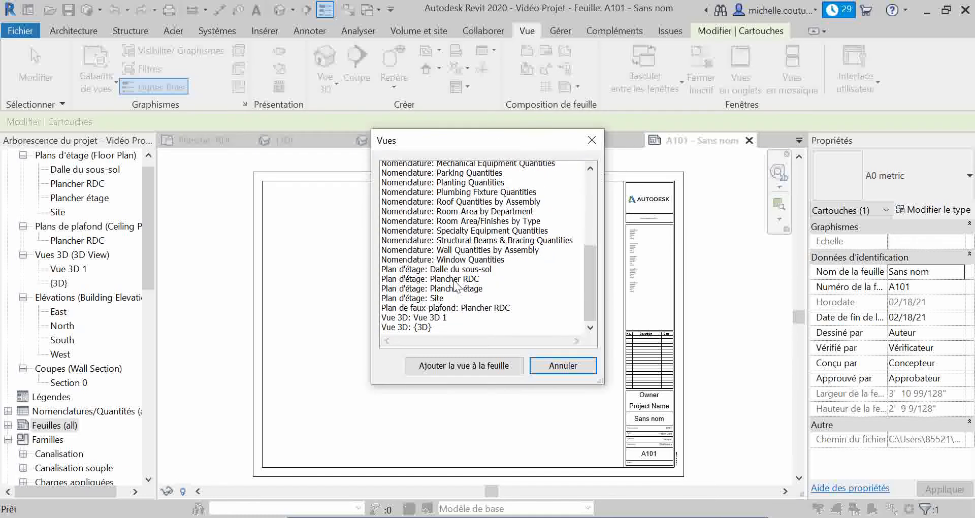
pyautogui.click(442, 292)
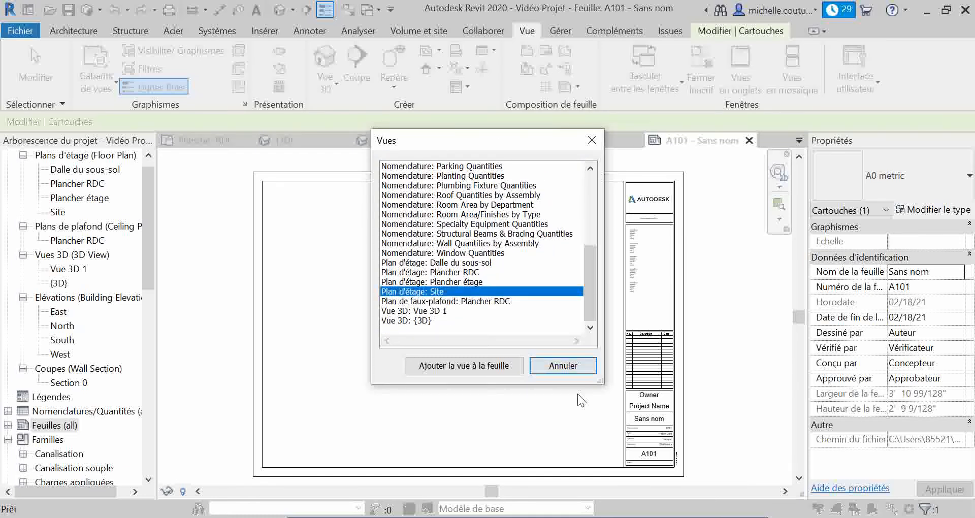
pyautogui.click(473, 365)
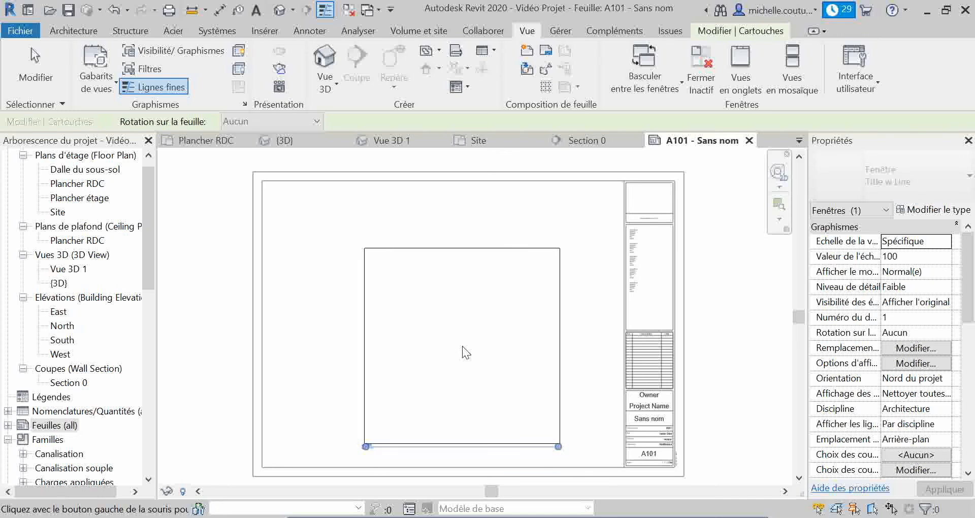
pyautogui.click(446, 330)
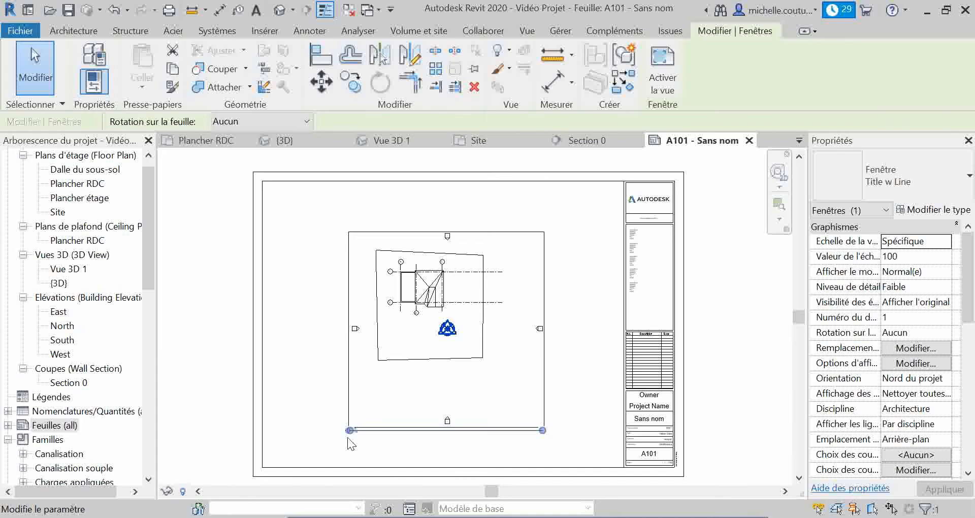
pyautogui.scroll(5, 349, 440)
pyautogui.click(403, 433)
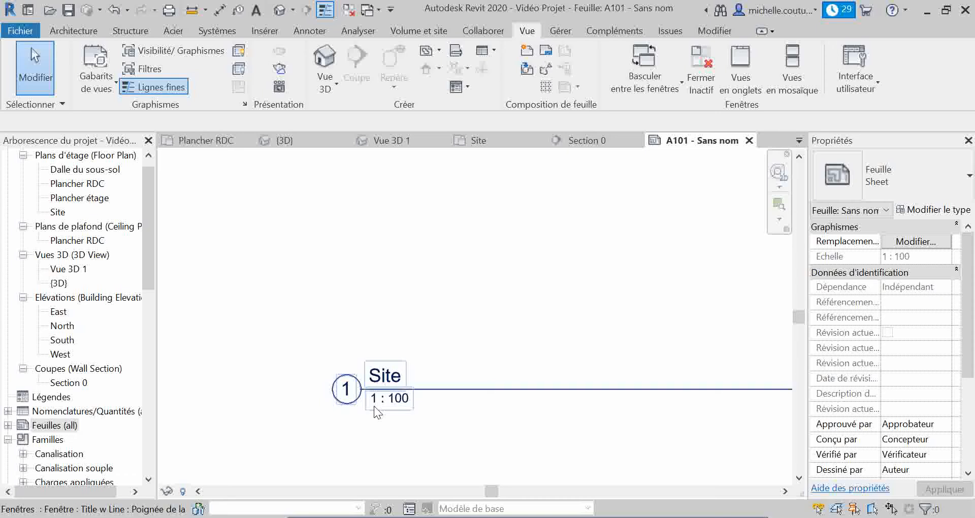
pyautogui.scroll(-5, 434, 352)
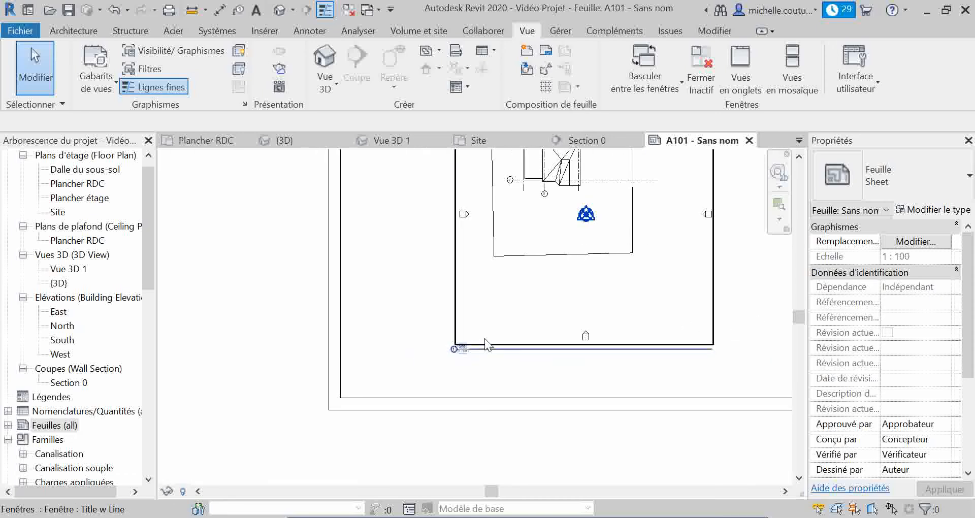
pyautogui.scroll(-4, 549, 319)
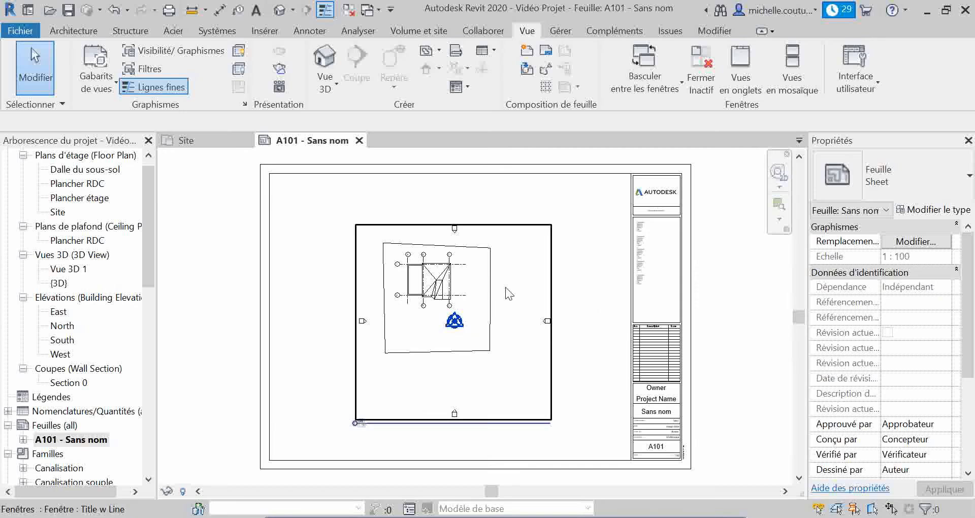
# Set the view scale of the Site viewport on sheet A101 to 1/8" = 1'-0"
pyautogui.click(388, 418)
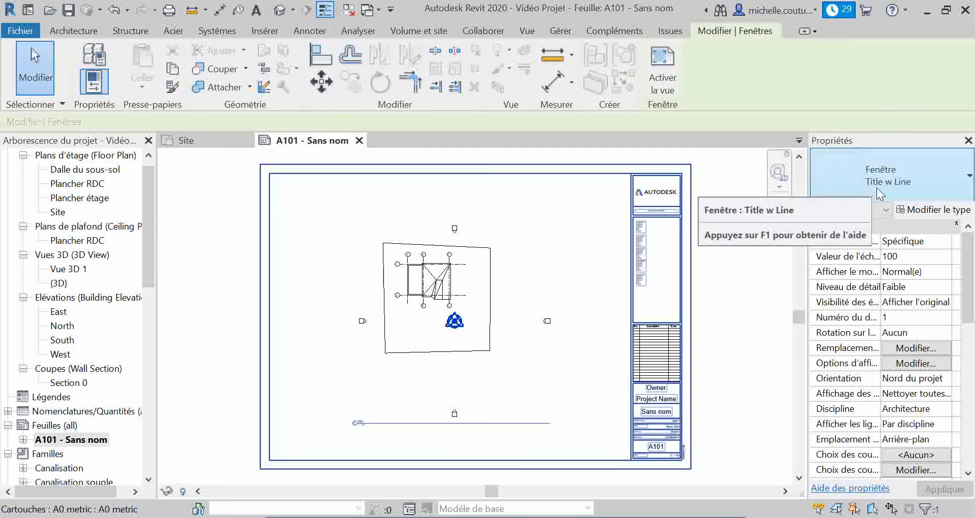
pyautogui.click(907, 258)
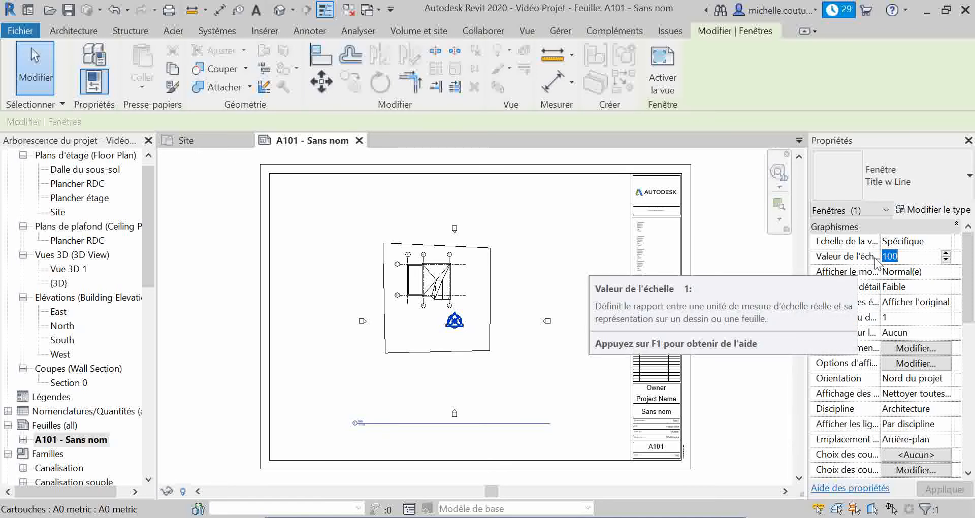
pyautogui.click(940, 242)
pyautogui.click(945, 242)
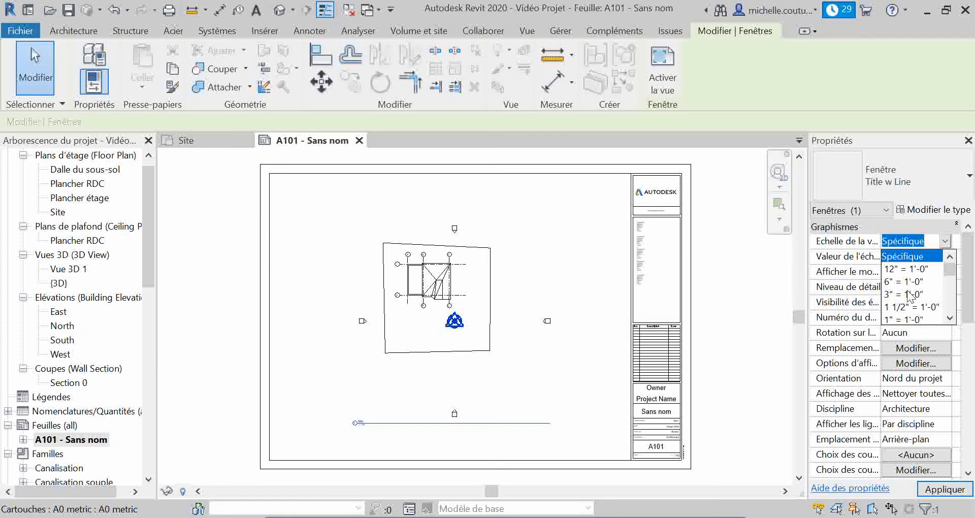
pyautogui.scroll(-3, 909, 295)
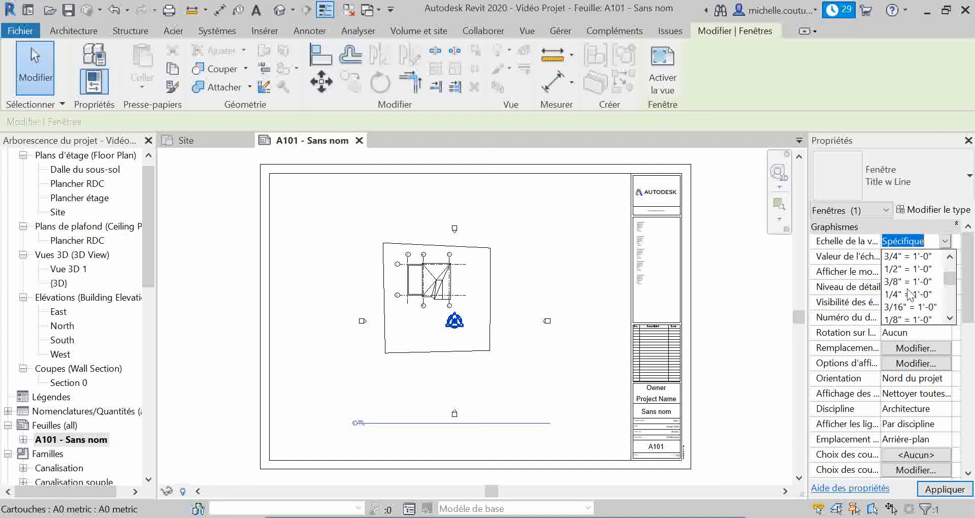
pyautogui.click(909, 319)
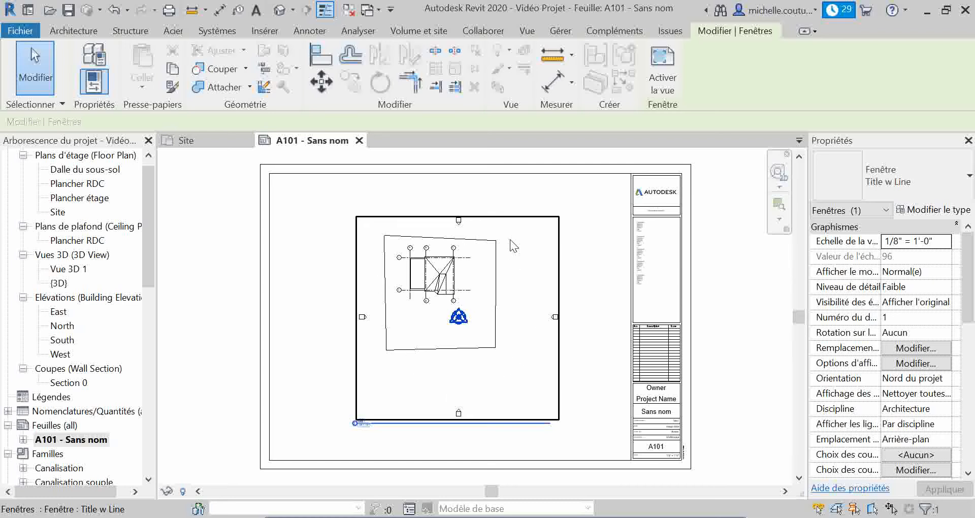
# Change the Site viewport's view scale to 1/4" = 1'-0" and apply it
pyautogui.click(935, 240)
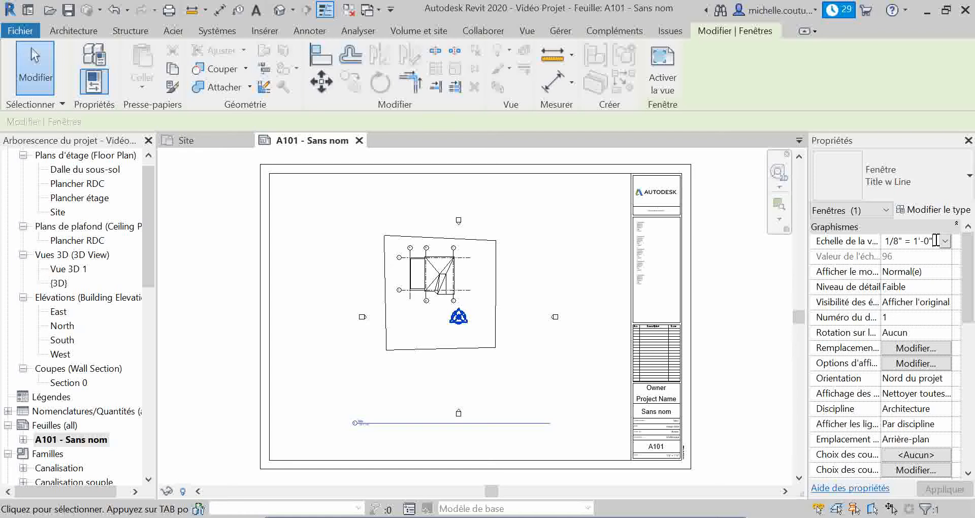
pyautogui.click(944, 242)
pyautogui.click(906, 281)
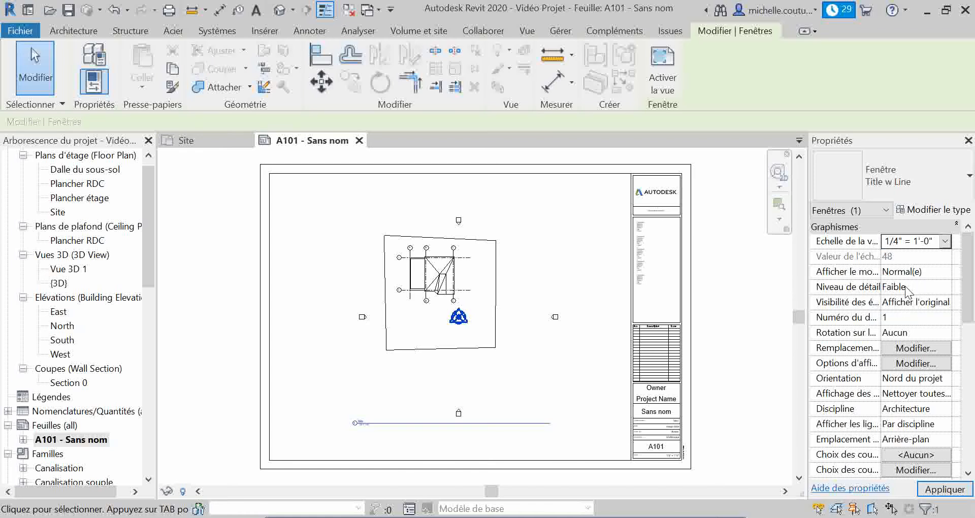
pyautogui.click(939, 491)
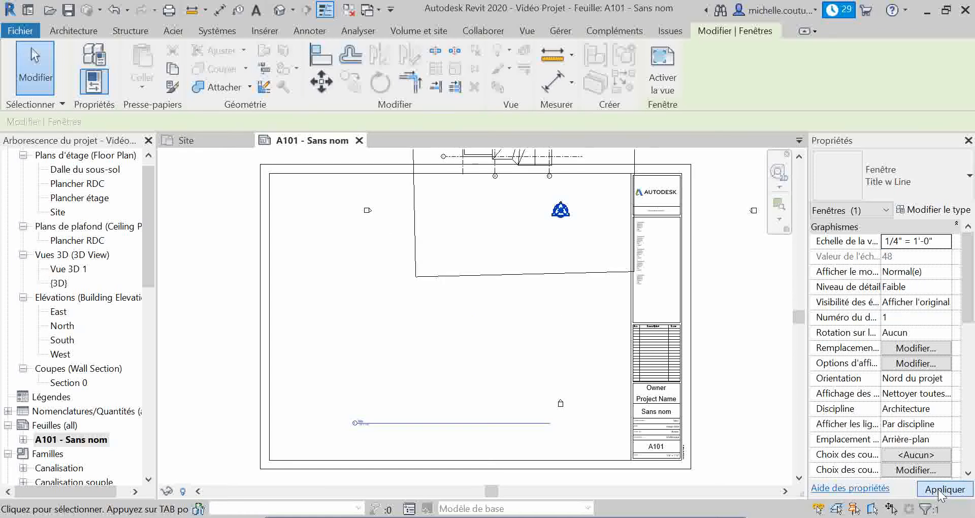
pyautogui.scroll(-4, 460, 296)
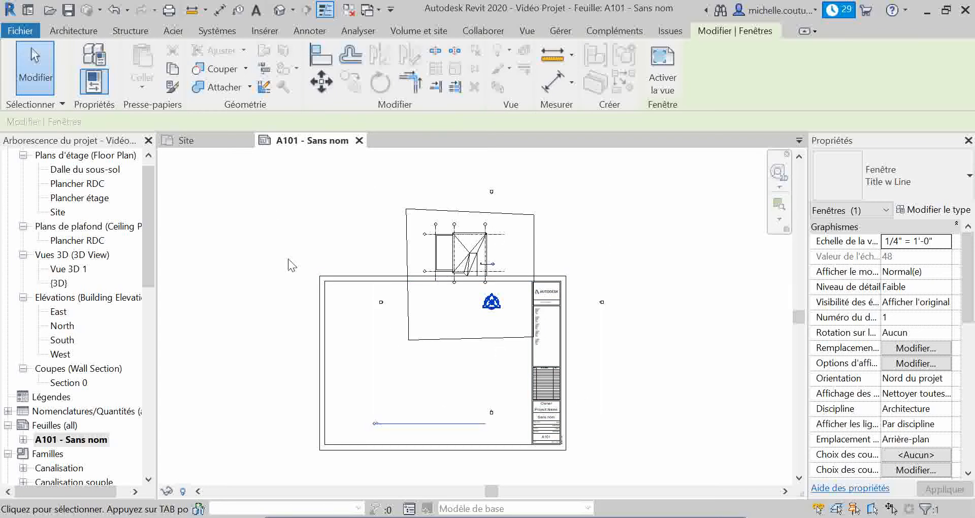
# In the Site floor plan, move the north elevation marker inside the topography outline, just above the house
pyautogui.click(182, 138)
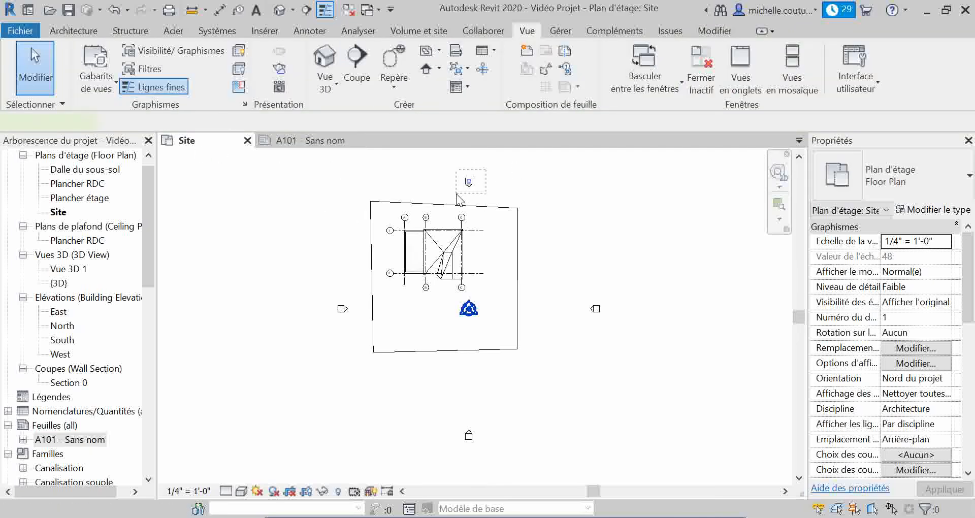
pyautogui.keyDown('ctrl'); pyautogui.click(469, 183); pyautogui.keyUp('ctrl')
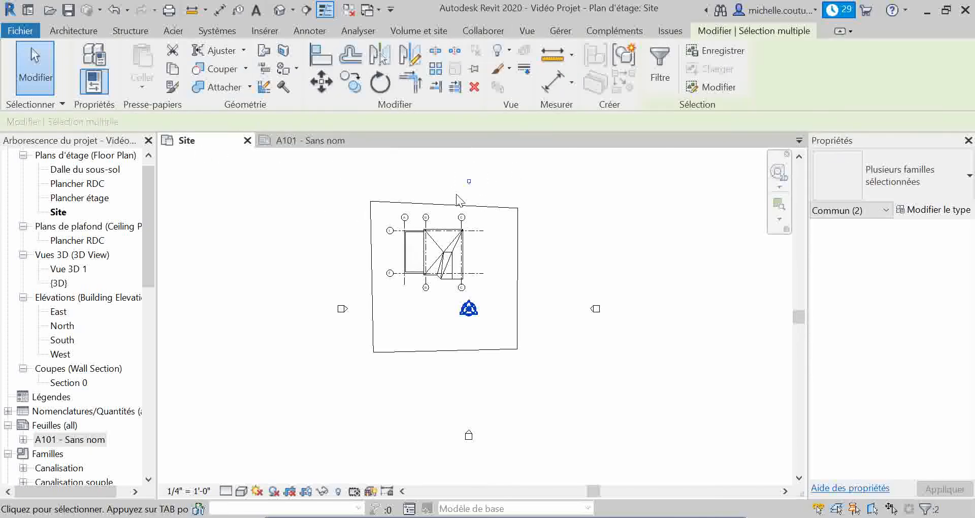
pyautogui.click(321, 85)
pyautogui.click(543, 176)
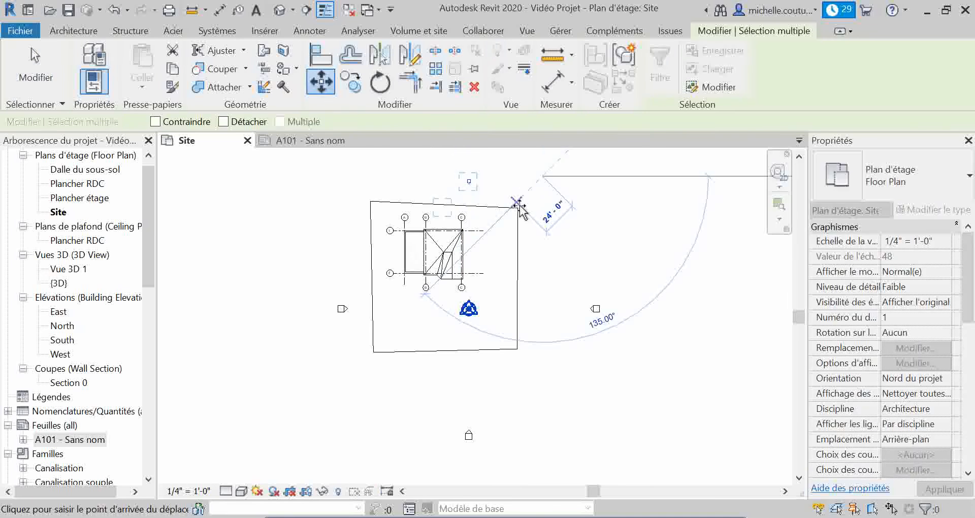
pyautogui.scroll(2, 517, 204)
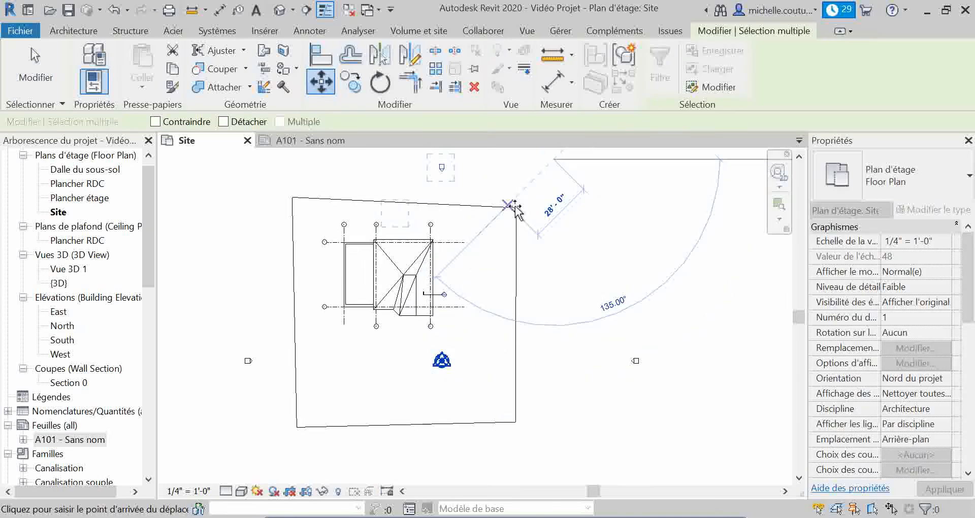
pyautogui.scroll(3, 514, 206)
pyautogui.click(511, 208)
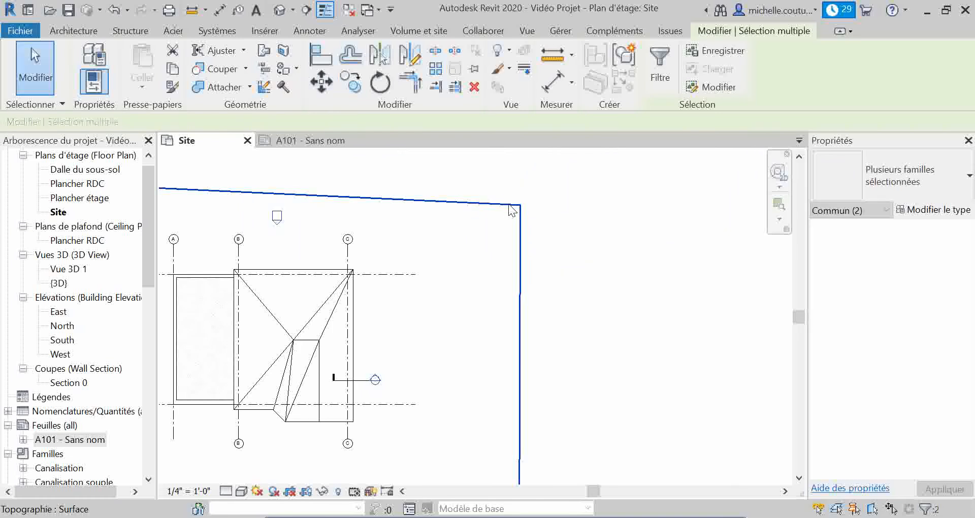
# Move the east elevation marker inside the topography outline, close to the east side of the house
pyautogui.scroll(-3, 511, 208)
pyautogui.moveTo(537, 277)
pyautogui.mouseDown(button='middle')
pyautogui.moveTo(677, 345)
pyautogui.moveTo(707, 259)
pyautogui.mouseUp(button='middle')
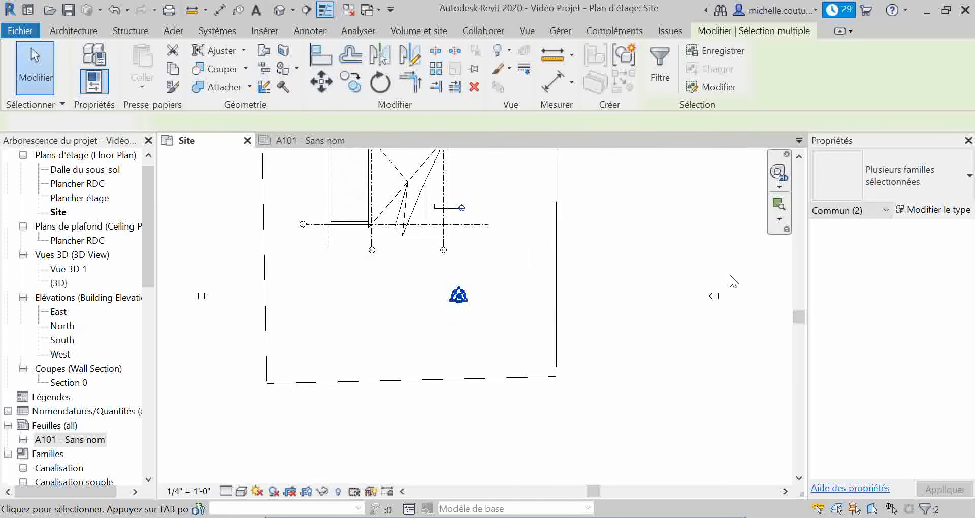
pyautogui.moveTo(729, 270); pyautogui.dragTo(692, 328)
pyautogui.click(321, 82)
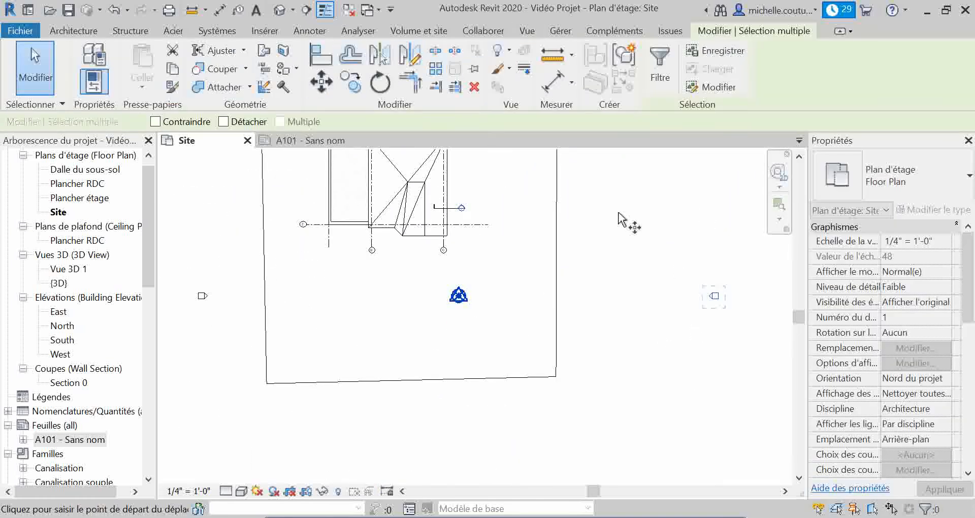
pyautogui.click(713, 295)
pyautogui.moveTo(509, 202); pyautogui.dragTo(531, 296, button='middle')
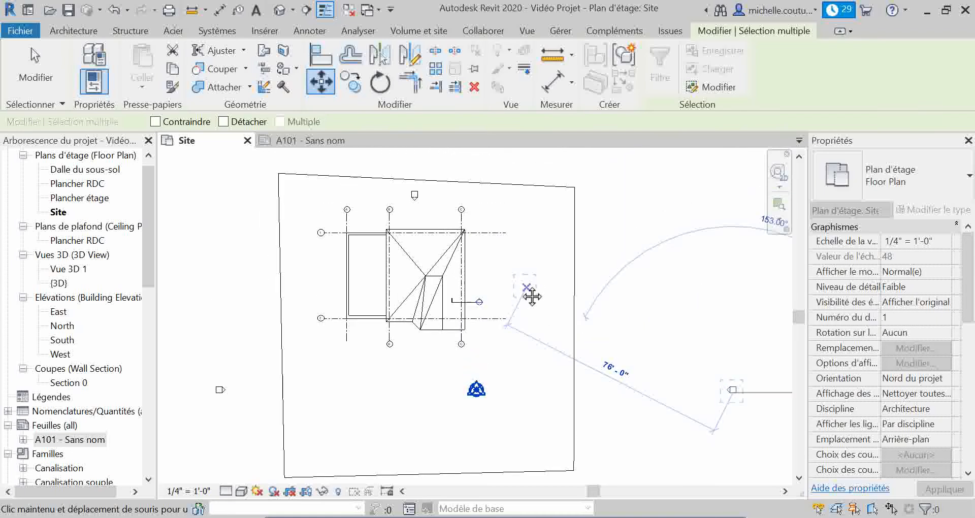
pyautogui.click(507, 286)
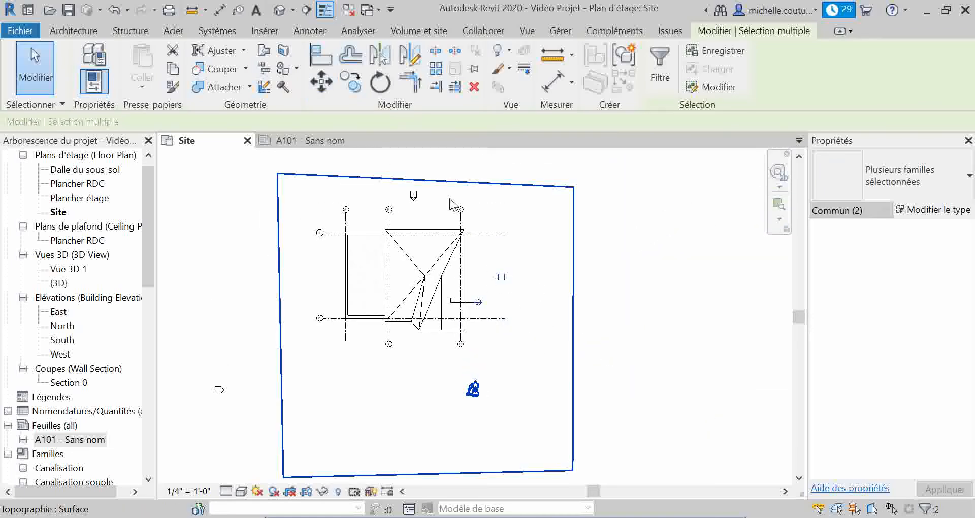
# Move the south elevation marker up inside the topography outline, just below the house
pyautogui.moveTo(454, 383)
pyautogui.mouseDown(button='middle')
pyautogui.moveTo(472, 344)
pyautogui.moveTo(487, 216)
pyautogui.mouseUp(button='middle')
pyautogui.moveTo(441, 367); pyautogui.dragTo(439, 301, button='middle')
pyautogui.click(522, 350)
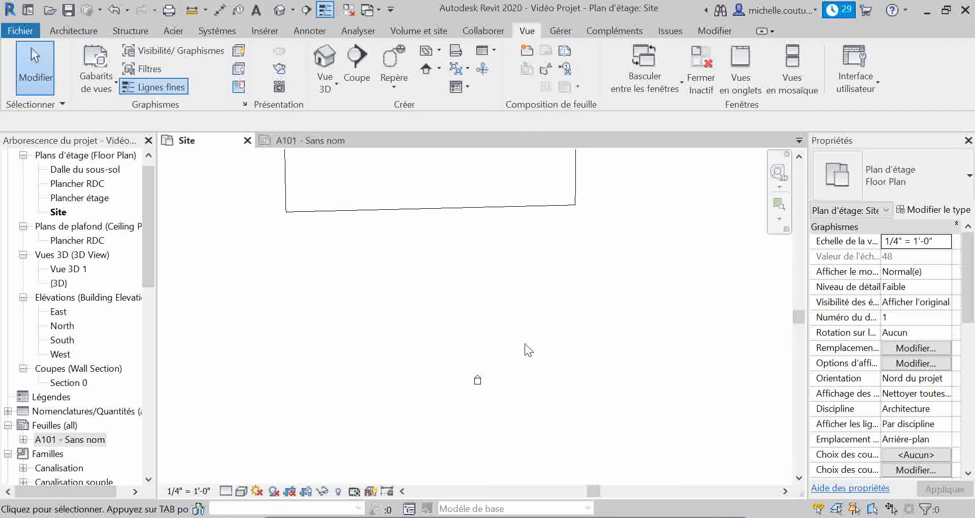
pyautogui.moveTo(525, 343); pyautogui.dragTo(446, 397)
pyautogui.click(322, 80)
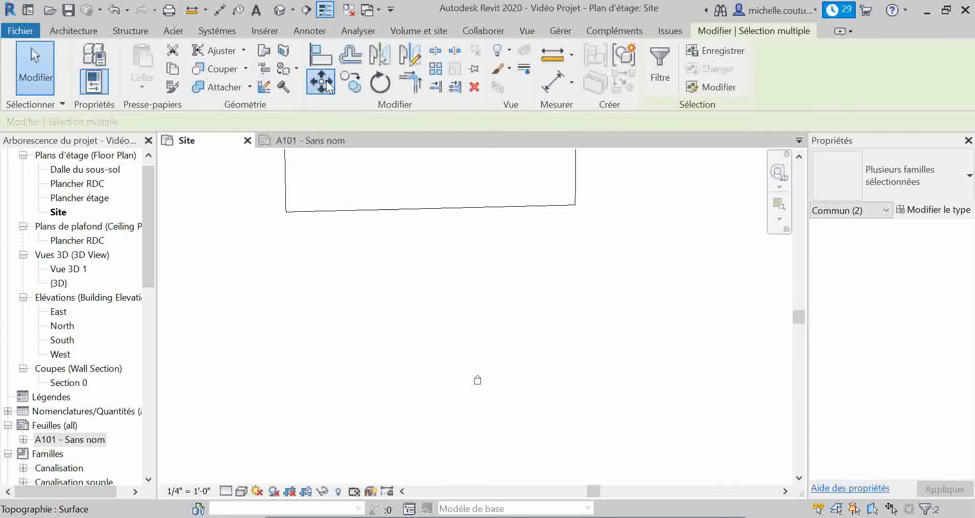
pyautogui.click(478, 378)
pyautogui.moveTo(435, 175)
pyautogui.mouseDown(button='middle')
pyautogui.moveTo(459, 264)
pyautogui.moveTo(466, 351)
pyautogui.mouseUp(button='middle')
pyautogui.click(491, 291)
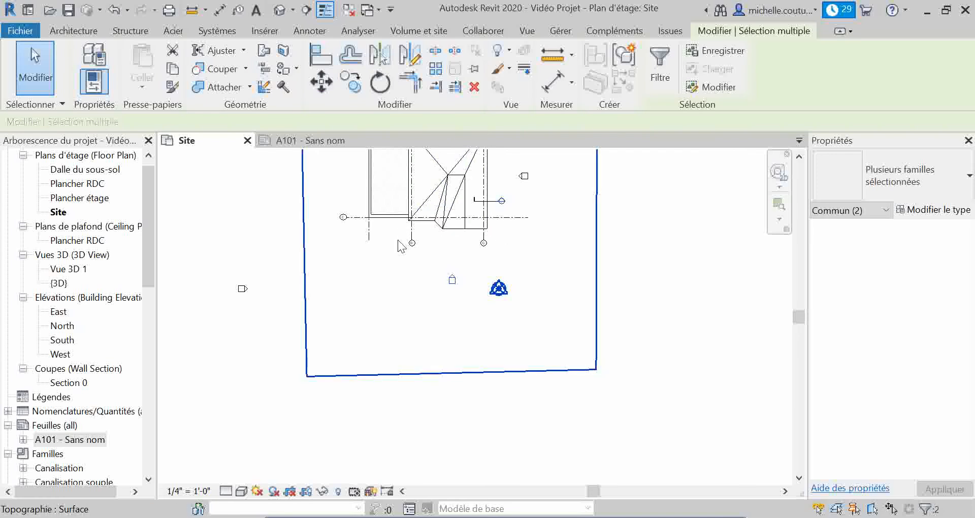
# Bring the west elevation marker inside the topography outline, close to the west side of the house
pyautogui.moveTo(408, 258); pyautogui.dragTo(460, 341, button='middle')
pyautogui.click(325, 350)
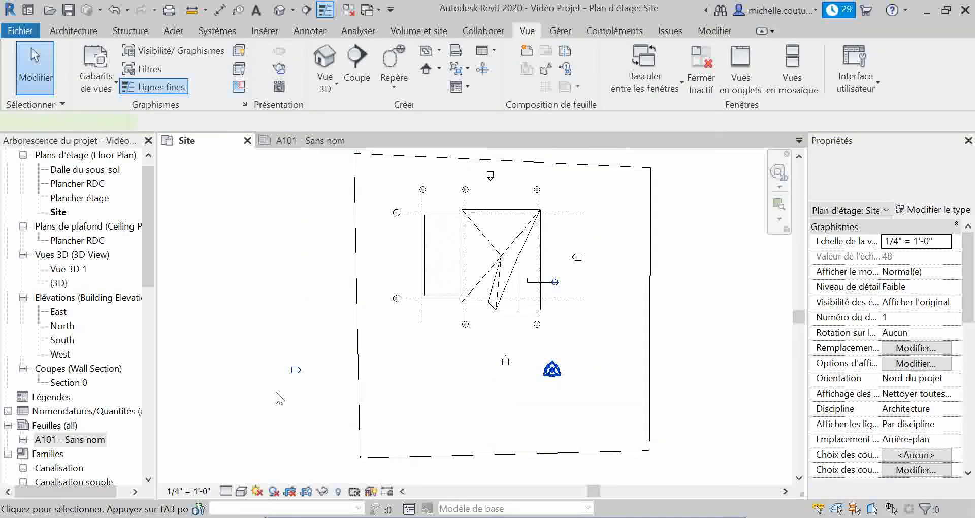
pyautogui.click(294, 375)
pyautogui.moveTo(295, 376)
pyautogui.mouseDown()
pyautogui.moveTo(355, 308)
pyautogui.moveTo(400, 276)
pyautogui.mouseUp()
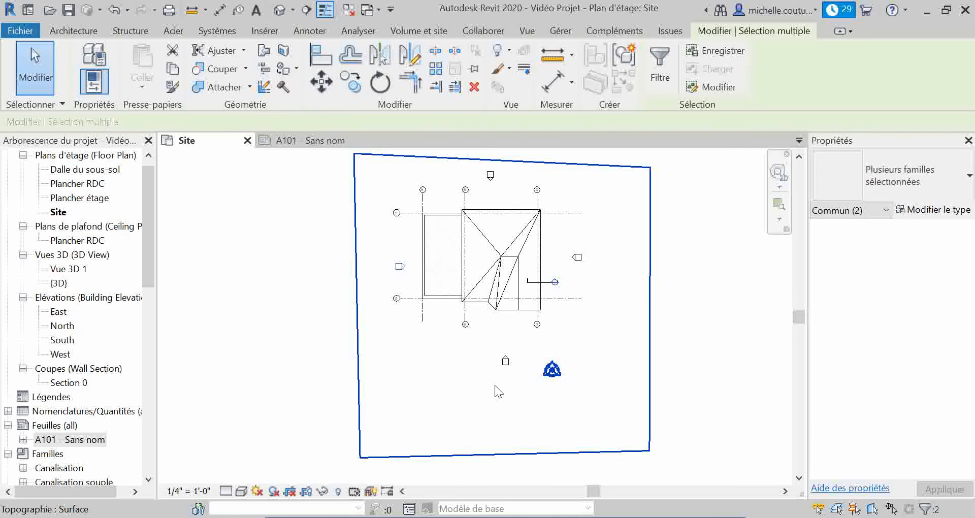
pyautogui.click(513, 405)
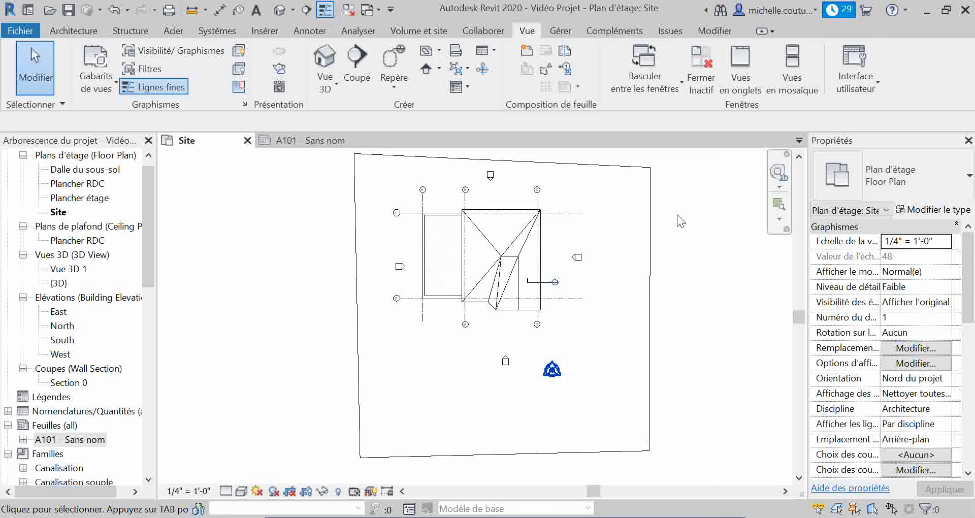
# Return to sheet A101 and save the project
pyautogui.doubleClick(49, 440)
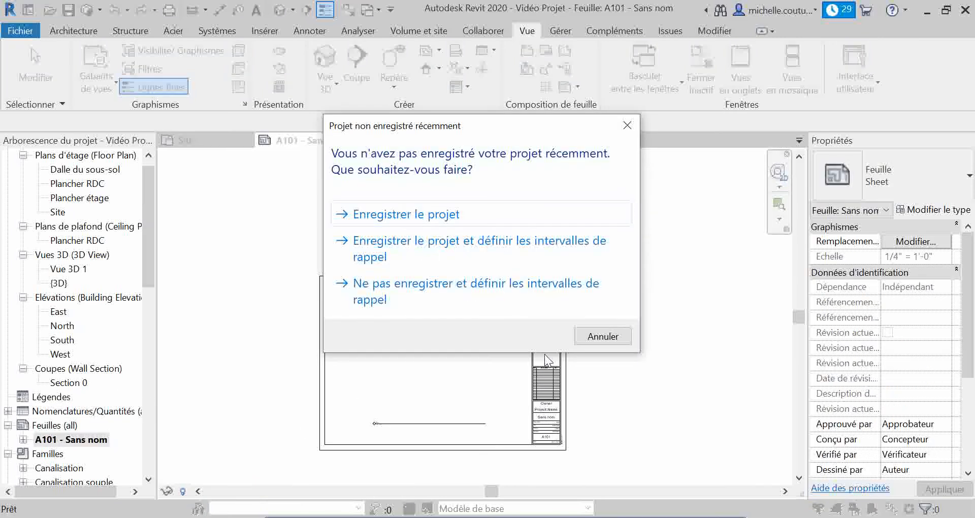
pyautogui.click(466, 220)
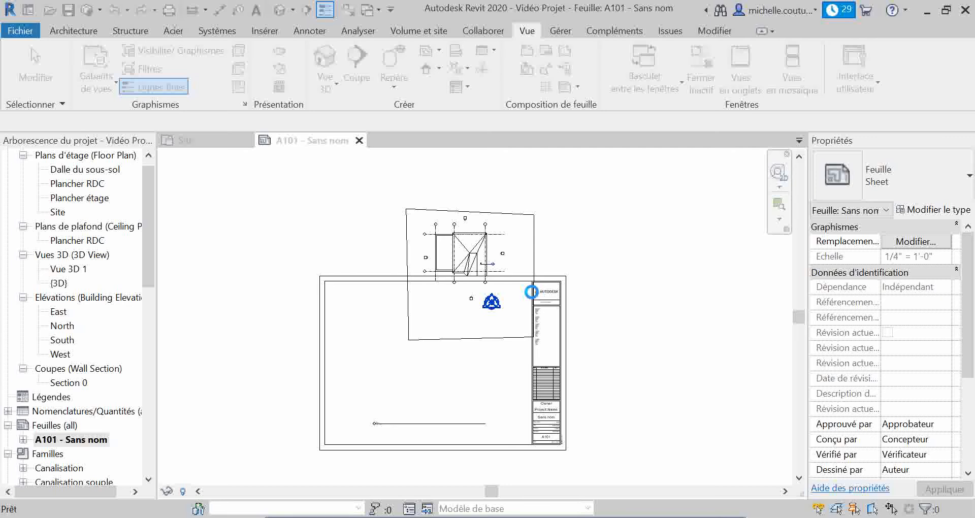
# Move the Site viewport down and to the left so the plan lies inside the sheet's title block frame
pyautogui.click(440, 338)
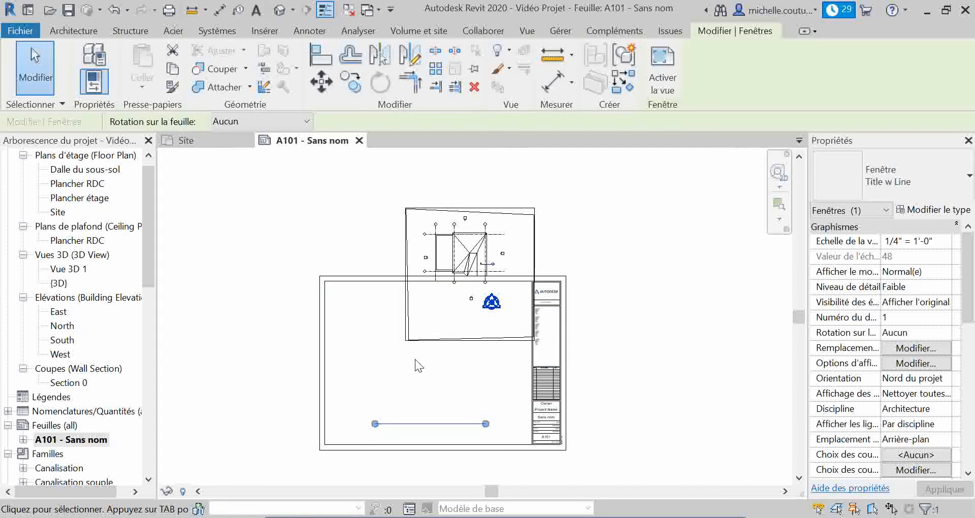
pyautogui.moveTo(416, 354); pyautogui.dragTo(387, 425)
pyautogui.moveTo(448, 397); pyautogui.dragTo(474, 286, button='middle')
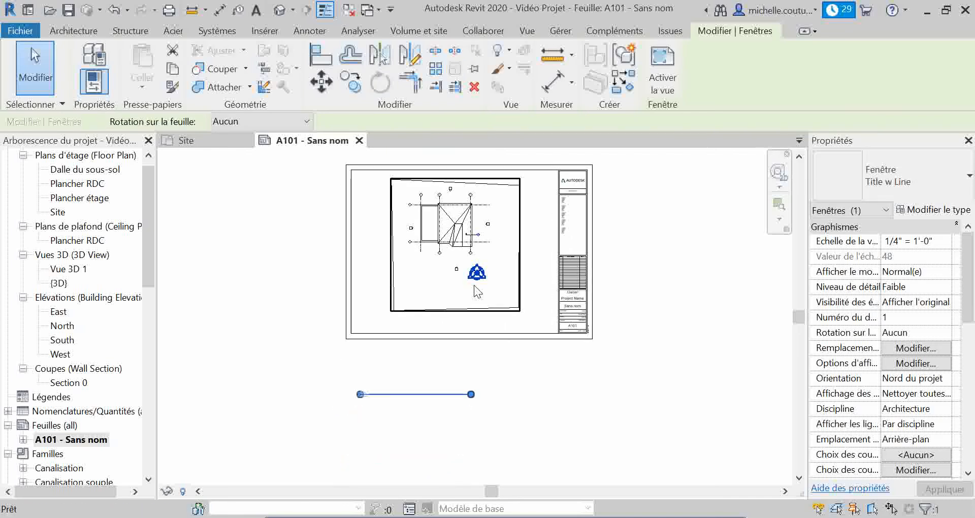
# Move the Site viewport with its title line upward so the title lies inside the lower part of the sheet frame
pyautogui.moveTo(395, 373); pyautogui.dragTo(349, 415)
pyautogui.click(325, 83)
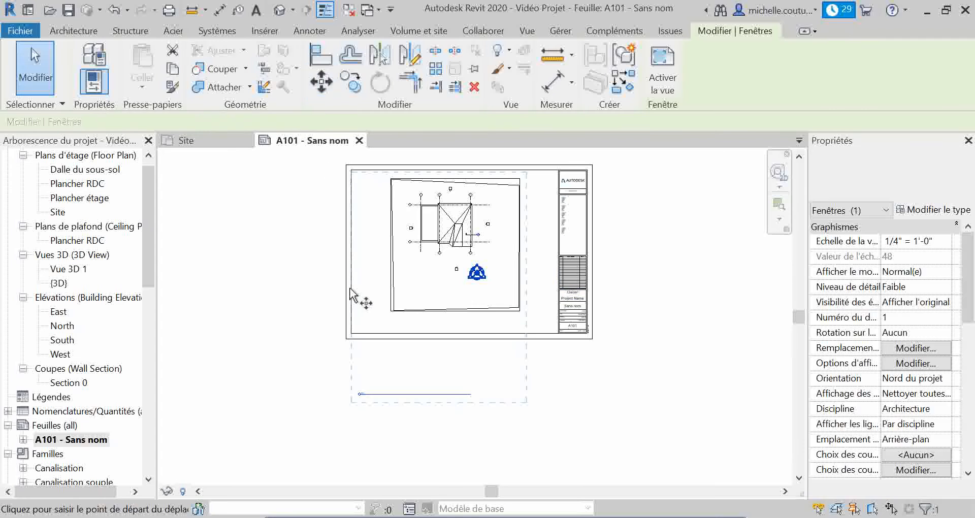
pyautogui.click(382, 399)
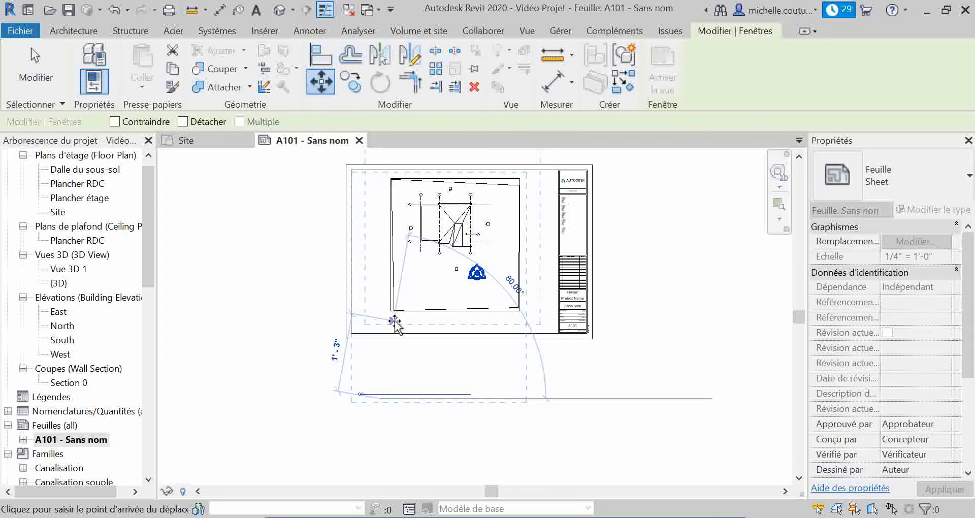
pyautogui.click(395, 320)
pyautogui.press('Escape')
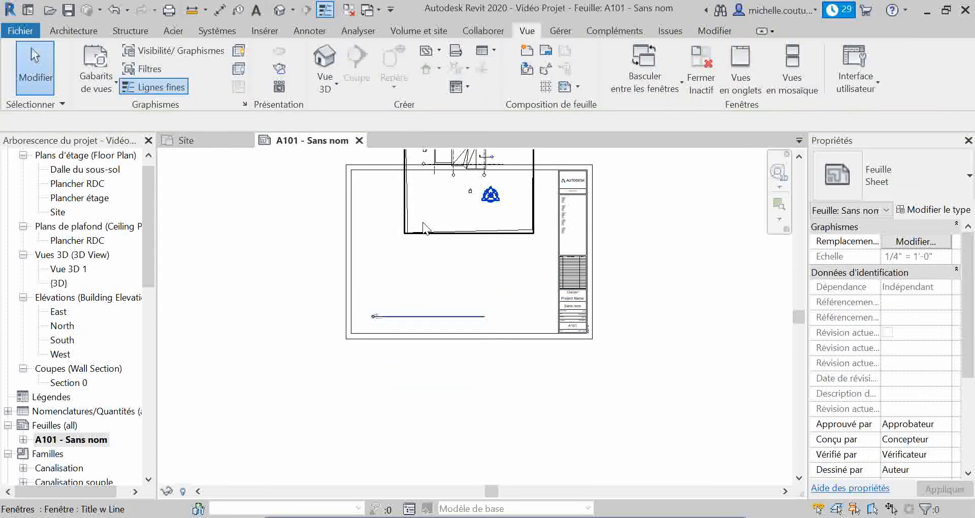
pyautogui.click(424, 229)
pyautogui.press('Escape')
# Move the Site view title up to just below the lower-left corner of the topography outline
pyautogui.scroll(2, 377, 321)
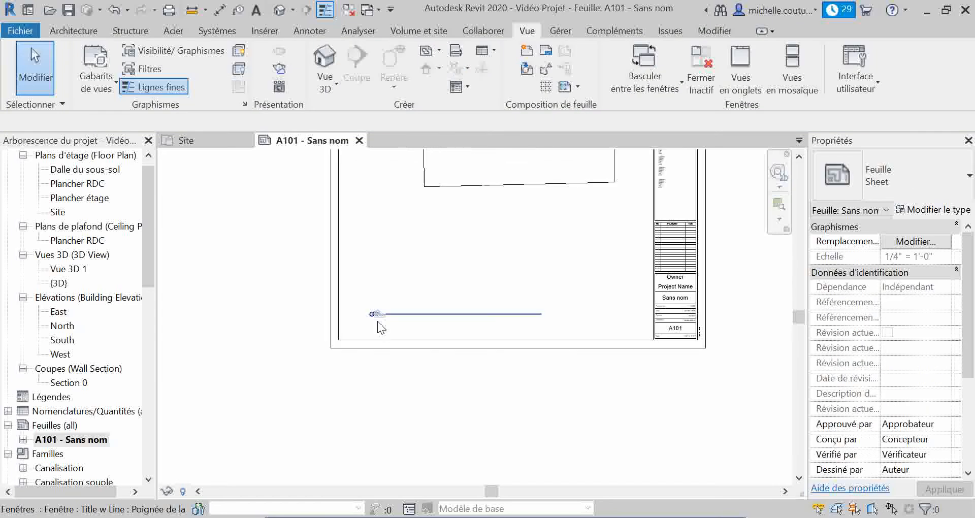
pyautogui.click(380, 315)
pyautogui.scroll(2, 379, 327)
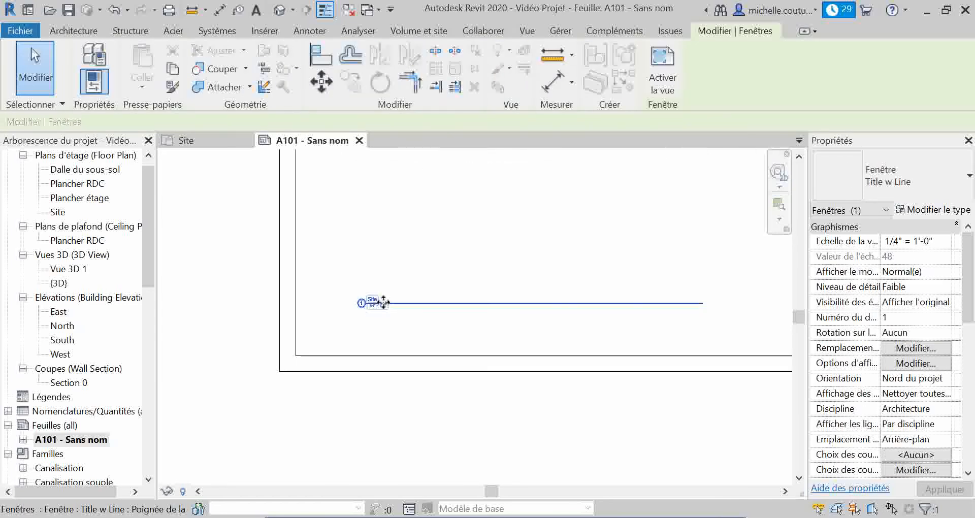
pyautogui.click(321, 81)
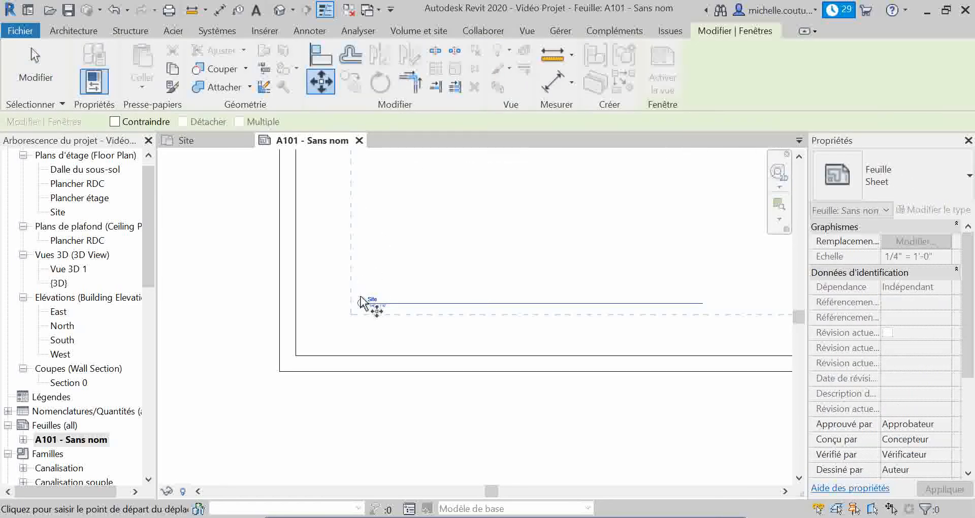
pyautogui.scroll(-2, 364, 299)
pyautogui.scroll(-2, 363, 298)
pyautogui.moveTo(383, 330); pyautogui.dragTo(370, 348, button='middle')
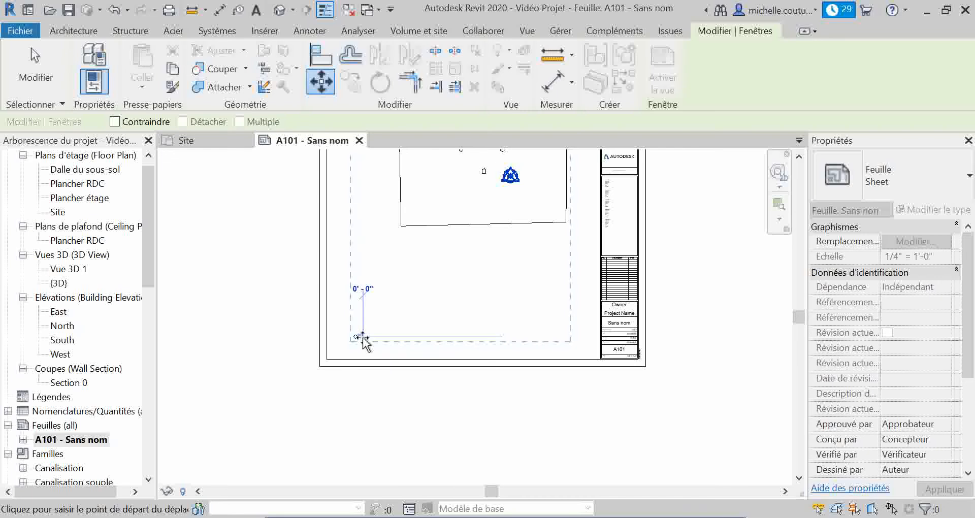
pyautogui.click(357, 336)
pyautogui.click(406, 237)
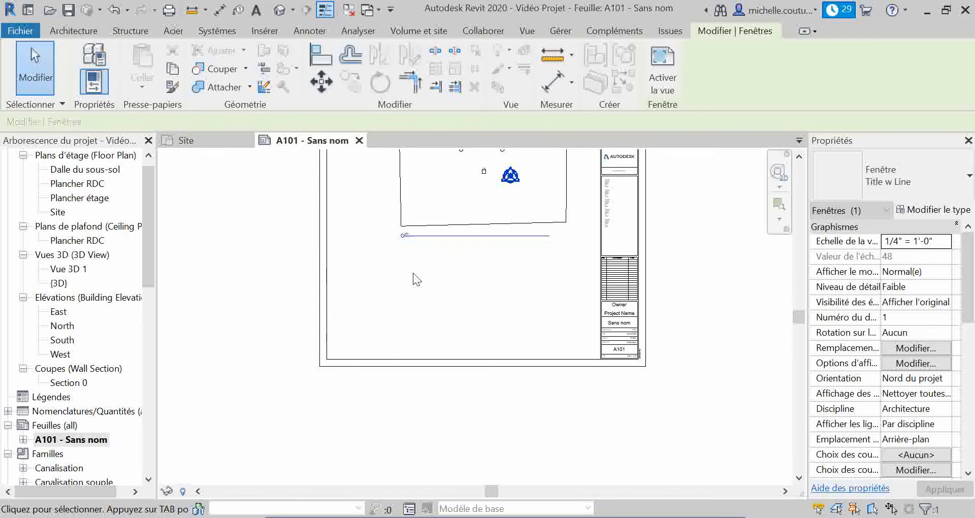
# Move the Site viewport with its title down and to the left so both fit inside the sheet's title block frame
pyautogui.moveTo(420, 322); pyautogui.dragTo(349, 390, button='middle')
pyautogui.click(333, 376)
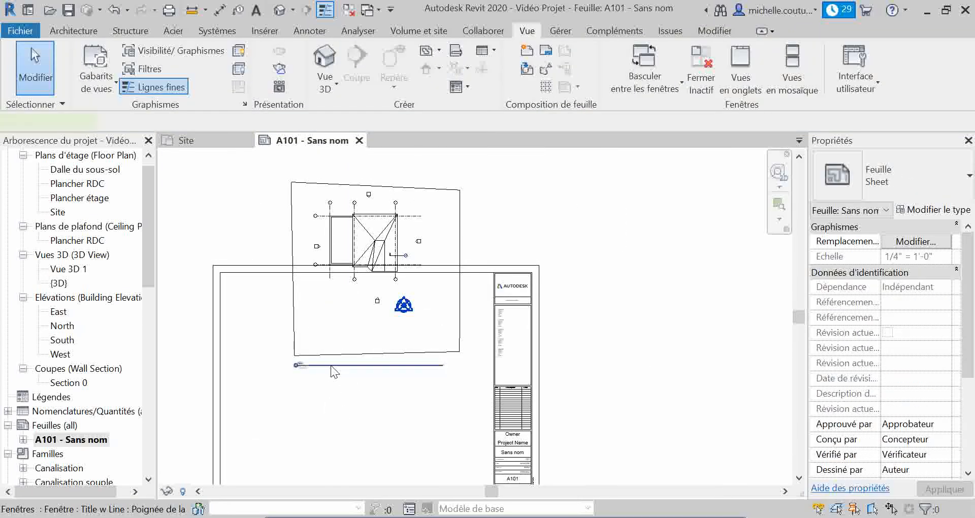
pyautogui.click(330, 364)
pyautogui.click(300, 370)
pyautogui.click(321, 327)
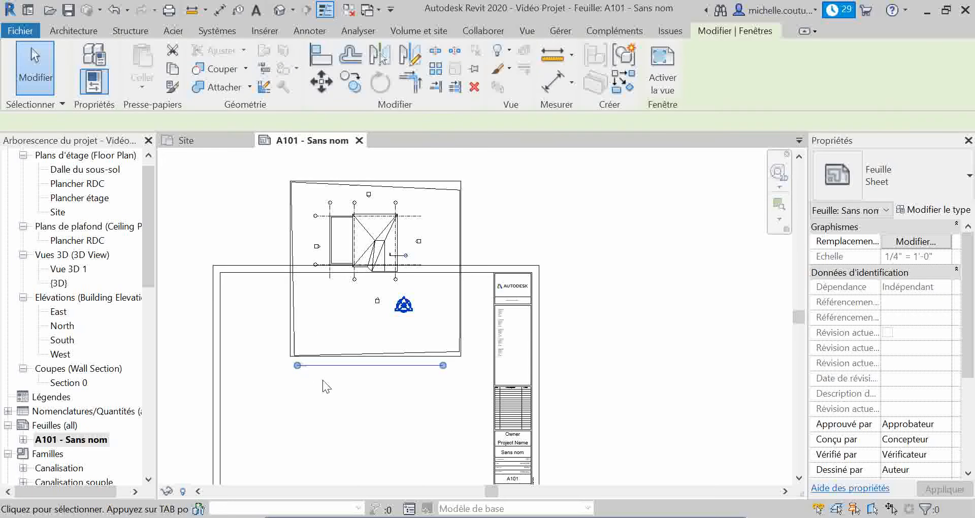
pyautogui.click(324, 83)
pyautogui.click(330, 339)
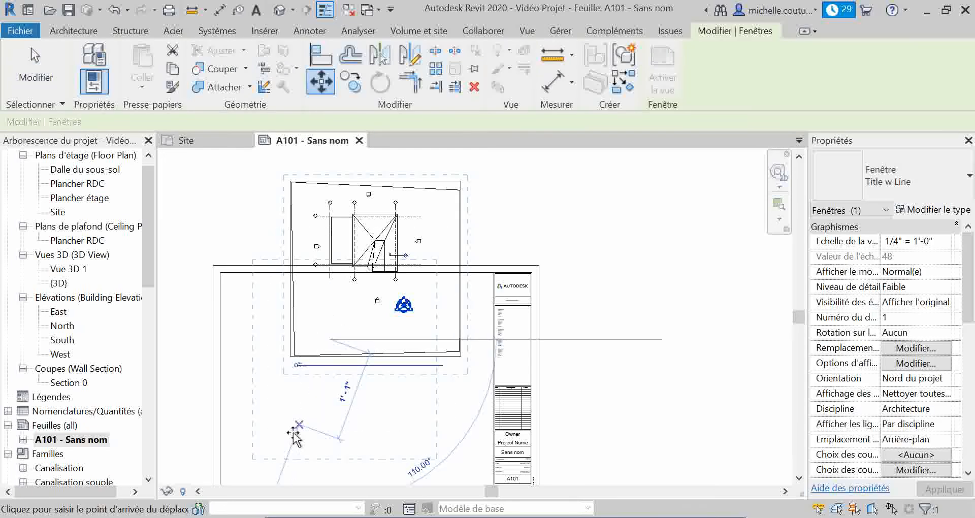
pyautogui.moveTo(304, 445); pyautogui.dragTo(341, 366, button='middle')
pyautogui.click(337, 370)
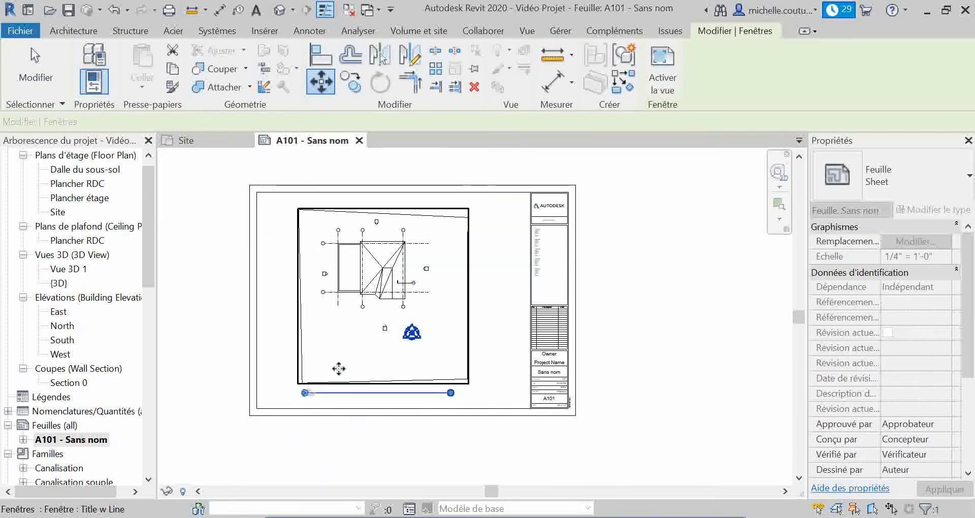
pyautogui.click(476, 443)
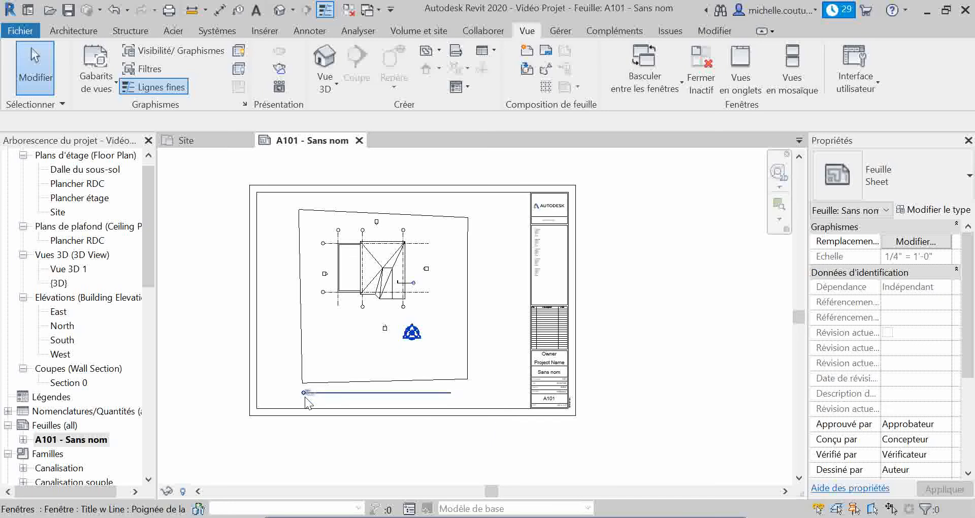
# Shorten the Site view title's line so it ends just past the title and scale text
pyautogui.scroll(3, 305, 401)
pyautogui.scroll(2, 340, 403)
pyautogui.click(370, 381)
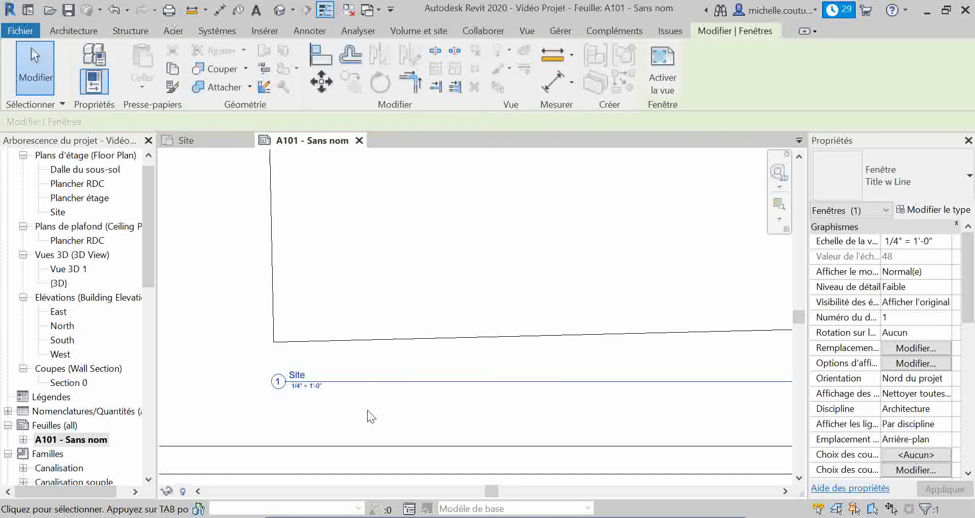
pyautogui.moveTo(382, 401); pyautogui.dragTo(342, 401, button='middle')
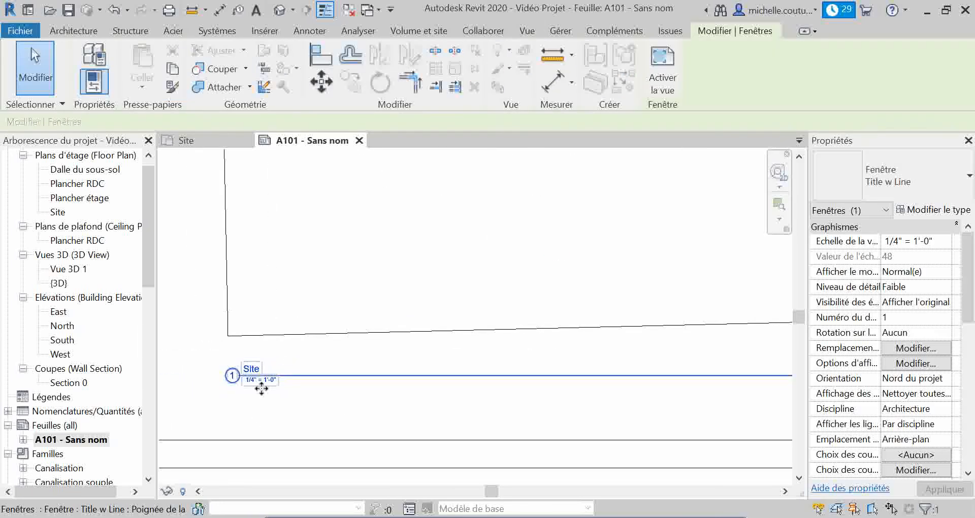
pyautogui.scroll(-2, 275, 389)
pyautogui.click(332, 323)
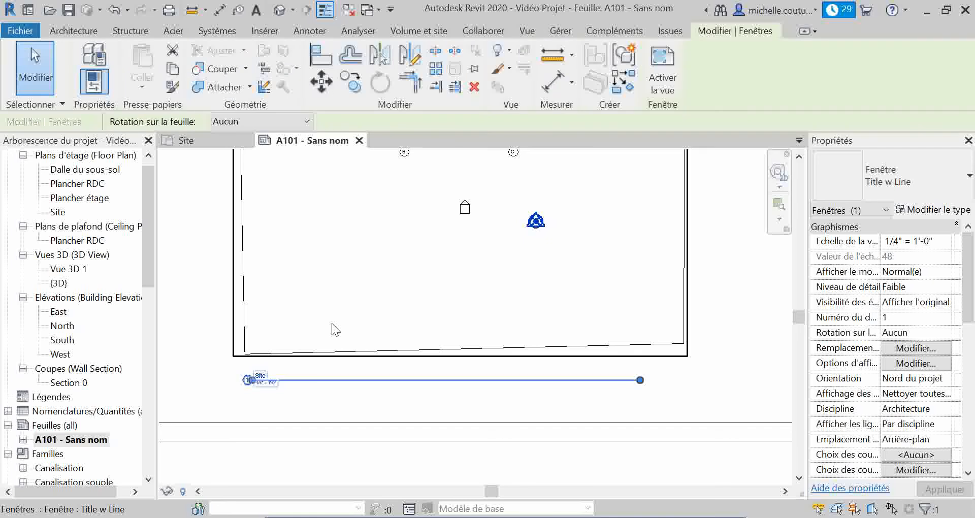
pyautogui.moveTo(639, 381); pyautogui.dragTo(293, 385)
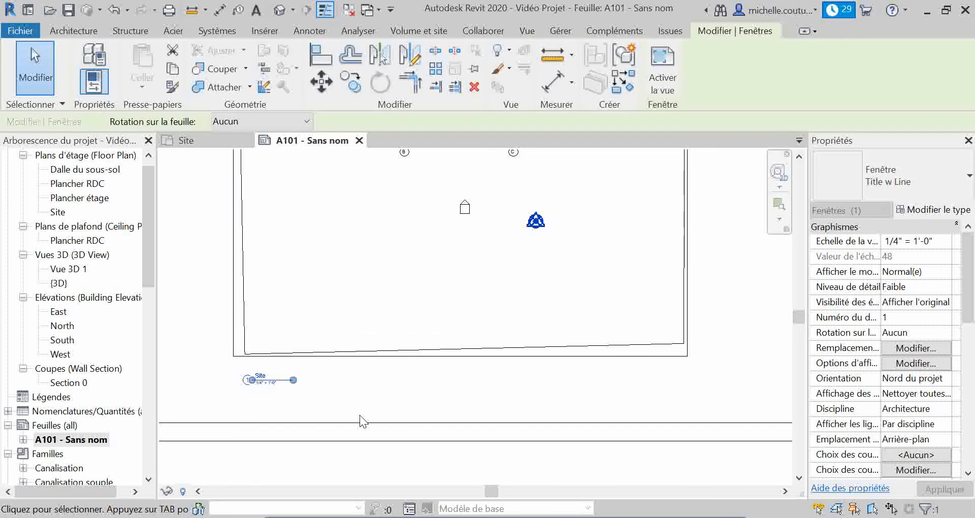
pyautogui.click(359, 415)
pyautogui.scroll(5, 254, 392)
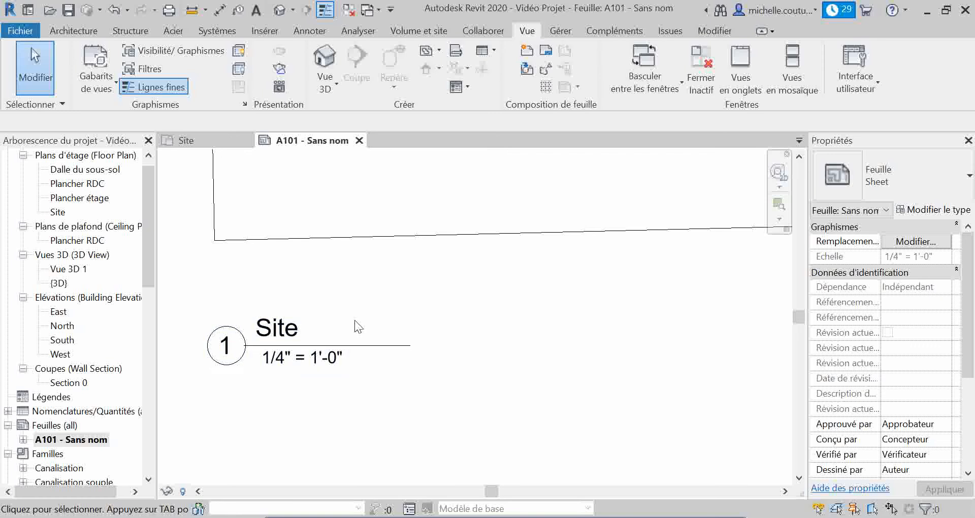
# Rename the sheet as Site in the title block of A101
pyautogui.scroll(-6, 364, 330)
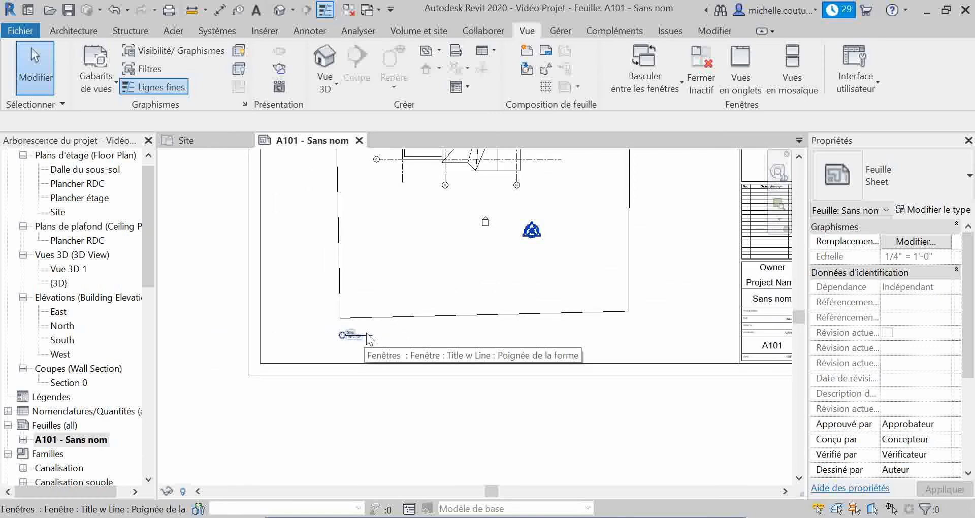
pyautogui.scroll(-4, 422, 316)
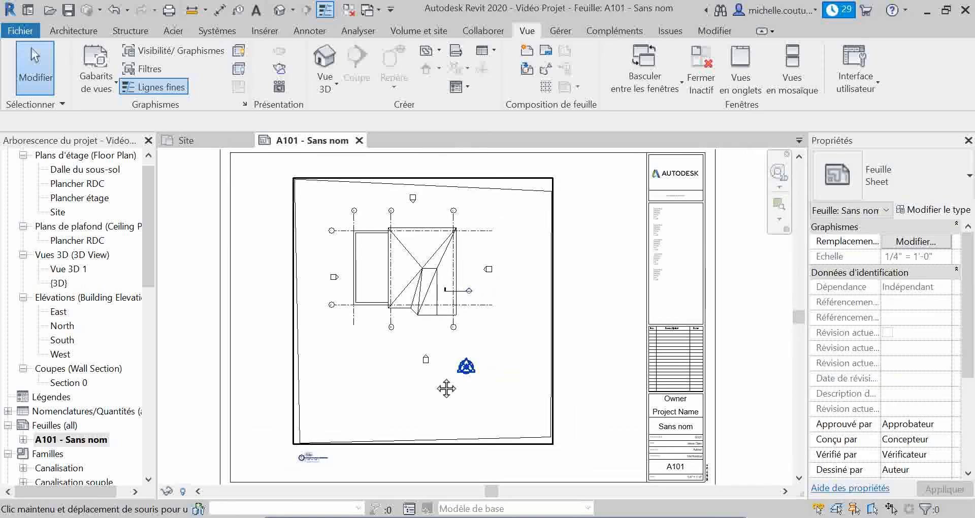
pyautogui.scroll(-1, 410, 373)
pyautogui.scroll(-1, 431, 369)
pyautogui.moveTo(451, 371); pyautogui.dragTo(496, 356, button='middle')
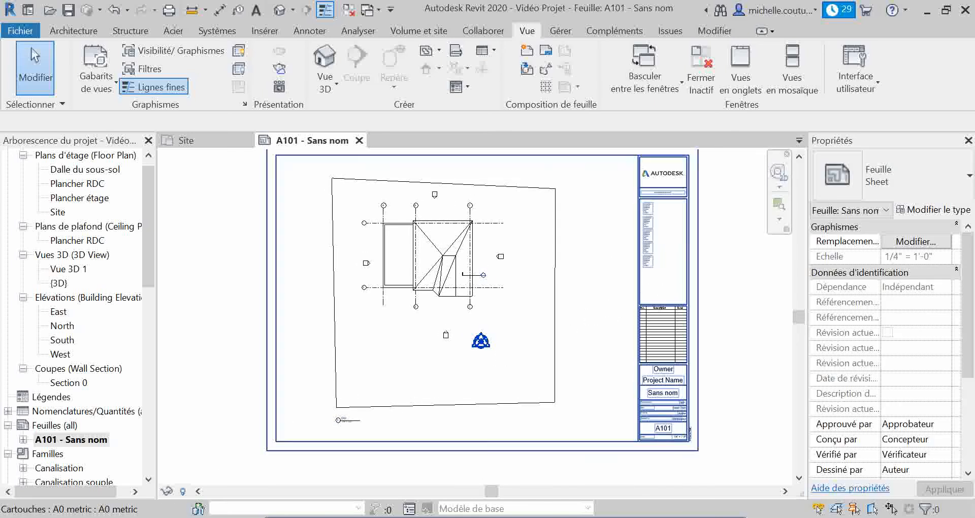
pyautogui.click(673, 399)
pyautogui.click(674, 395)
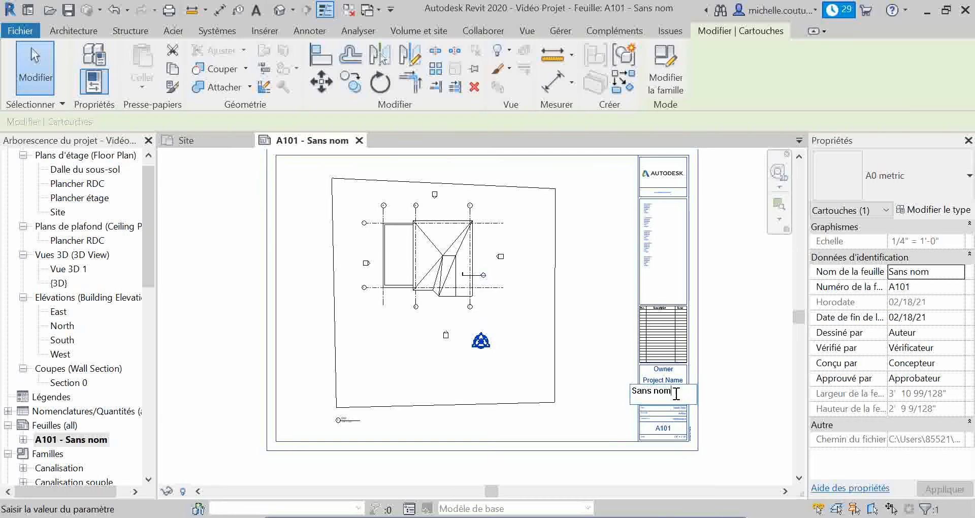
pyautogui.write('Site')
pyautogui.press('Return')
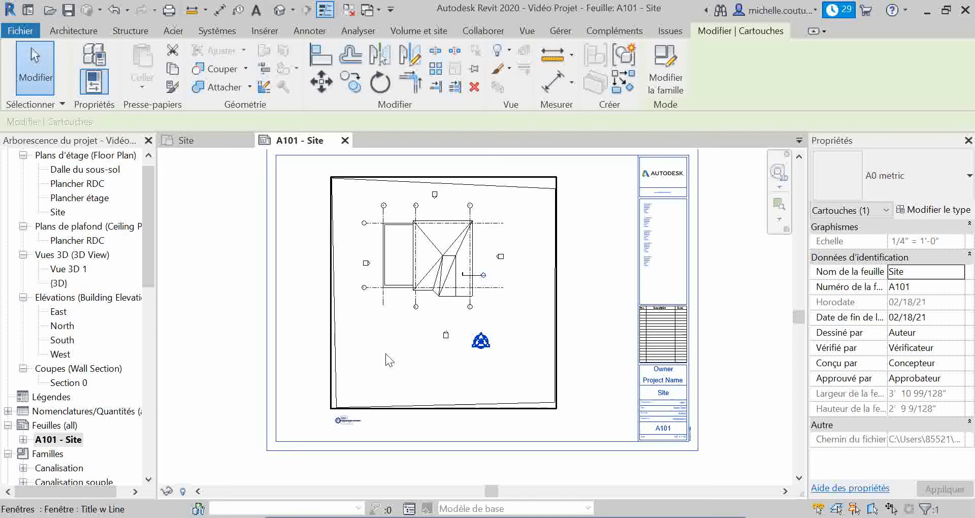
pyautogui.rightClick(43, 440)
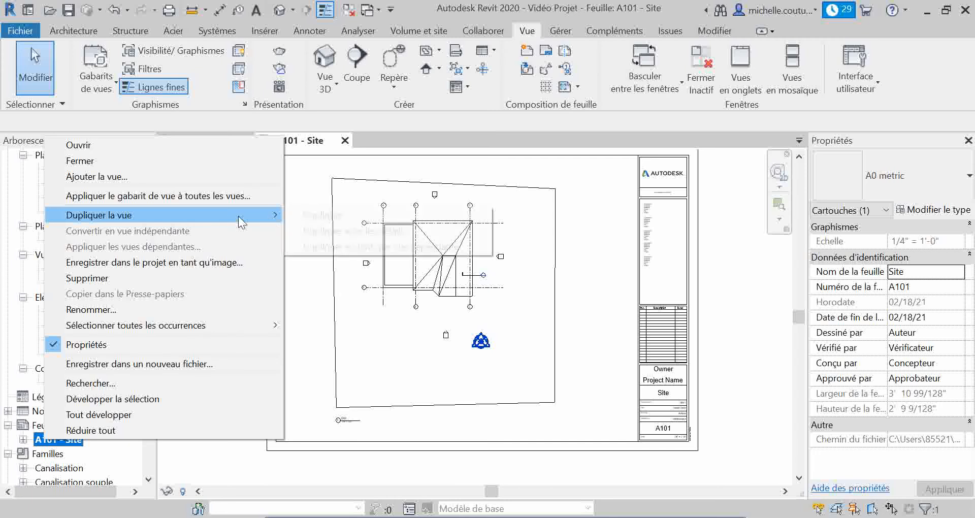
pyautogui.click(546, 415)
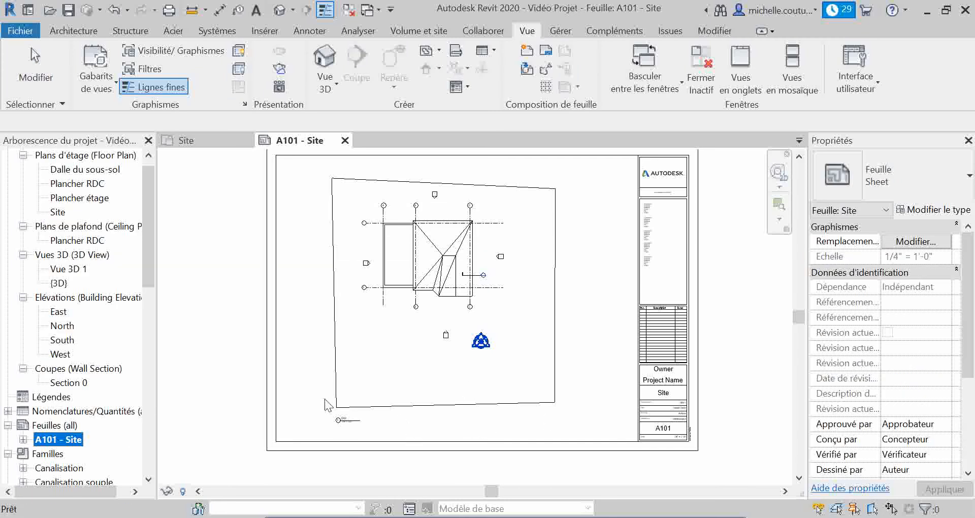
pyautogui.click(53, 427)
pyautogui.click(53, 439)
pyautogui.rightClick(54, 441)
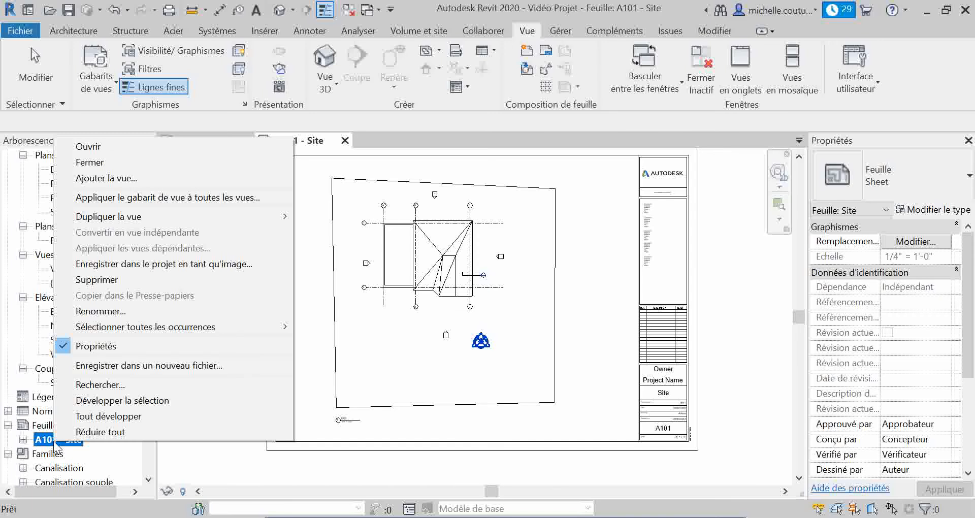
pyautogui.moveTo(156, 215)
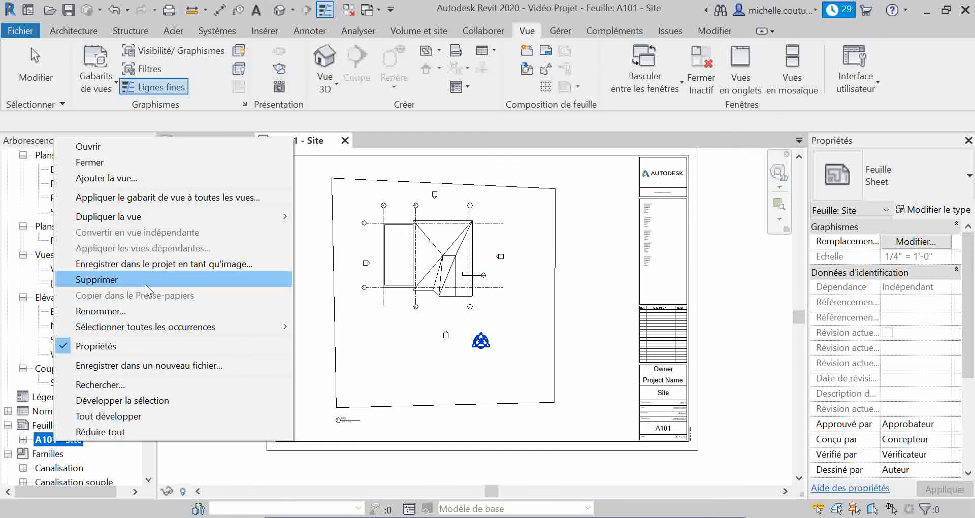
pyautogui.click(138, 417)
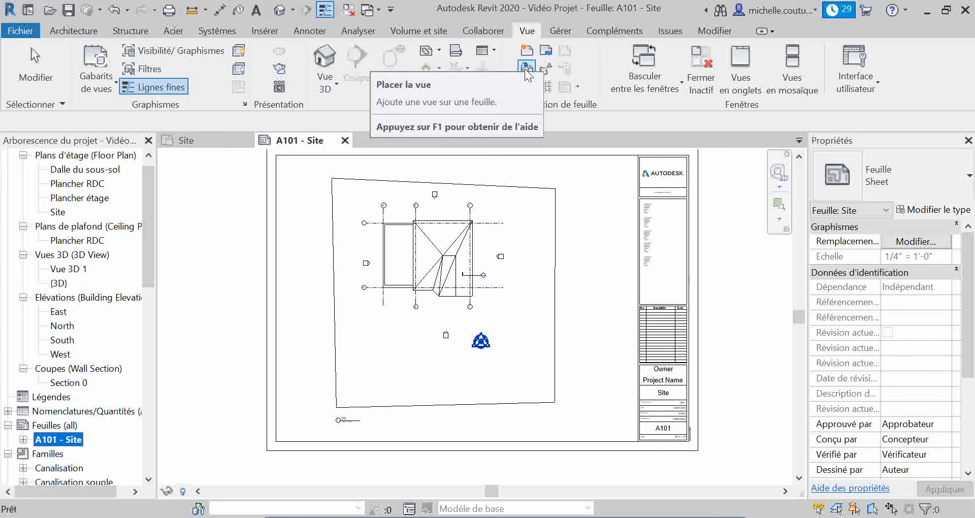
# Create a new sheet with the A0 metric title block and select it in the project's sheet list
pyautogui.click(532, 53)
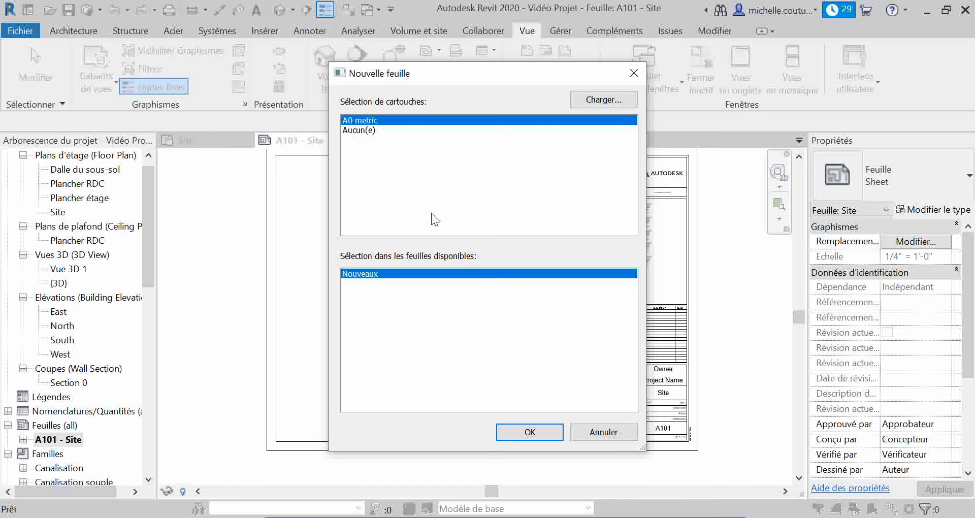
pyautogui.click(545, 435)
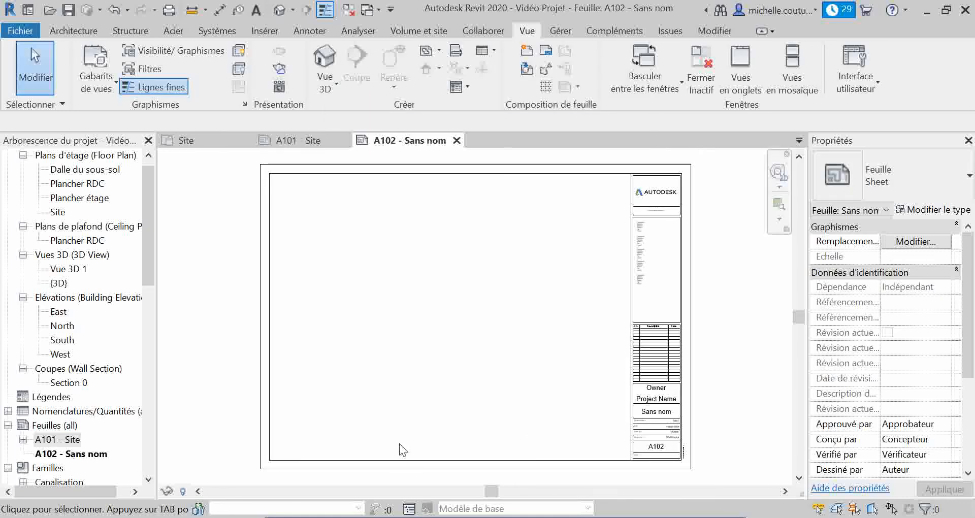
pyautogui.click(80, 455)
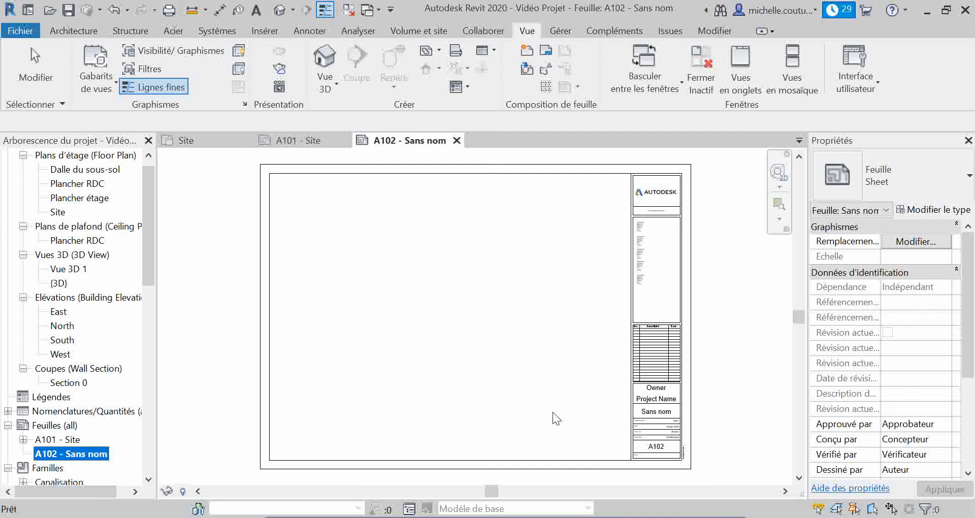
# Place the East elevation view in the upper part of sheet A102
pyautogui.click(525, 69)
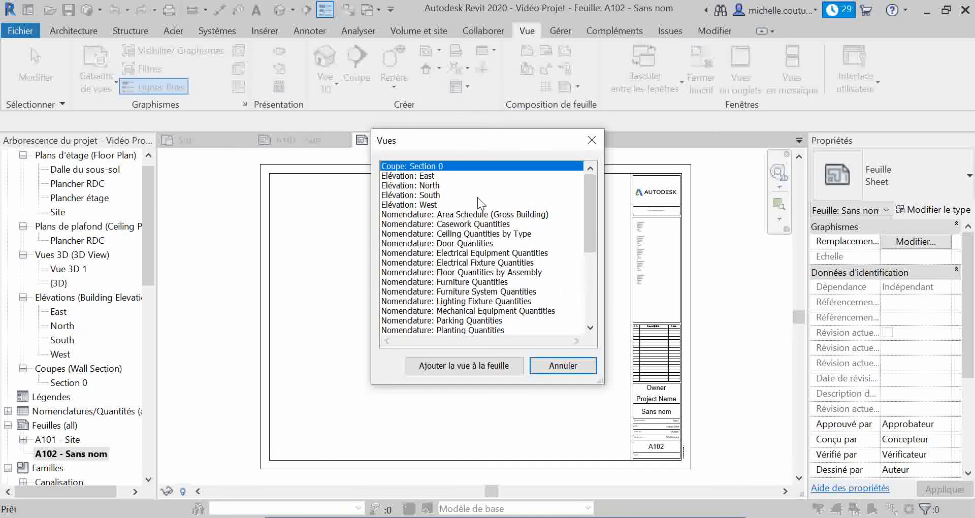
pyautogui.click(432, 178)
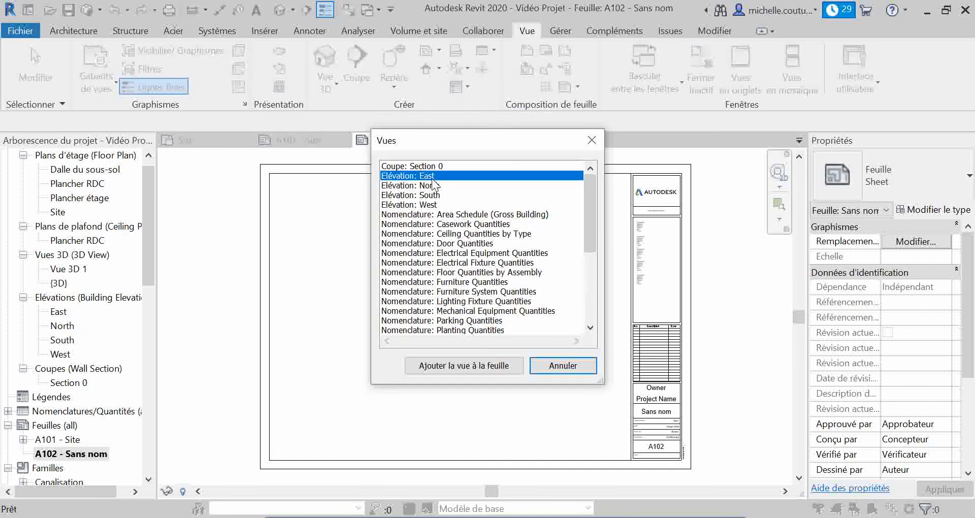
pyautogui.click(485, 365)
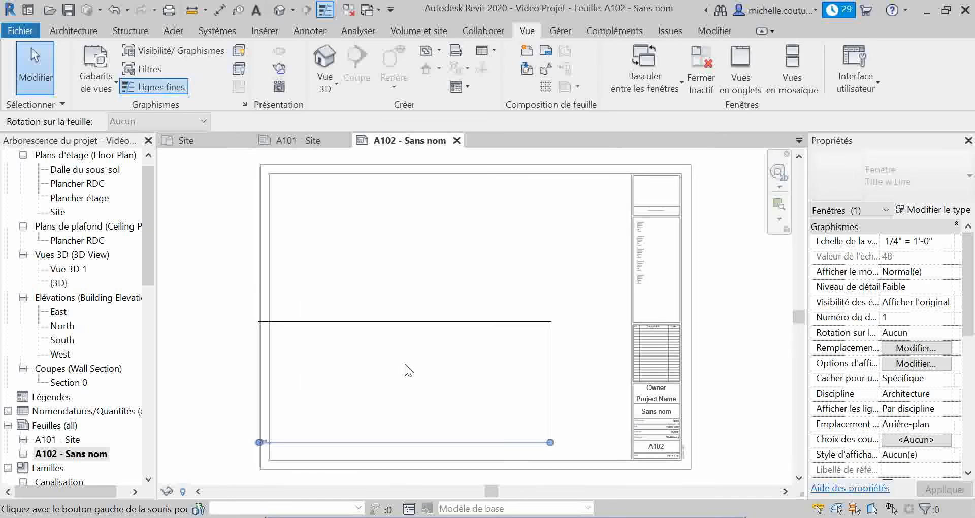
pyautogui.click(451, 238)
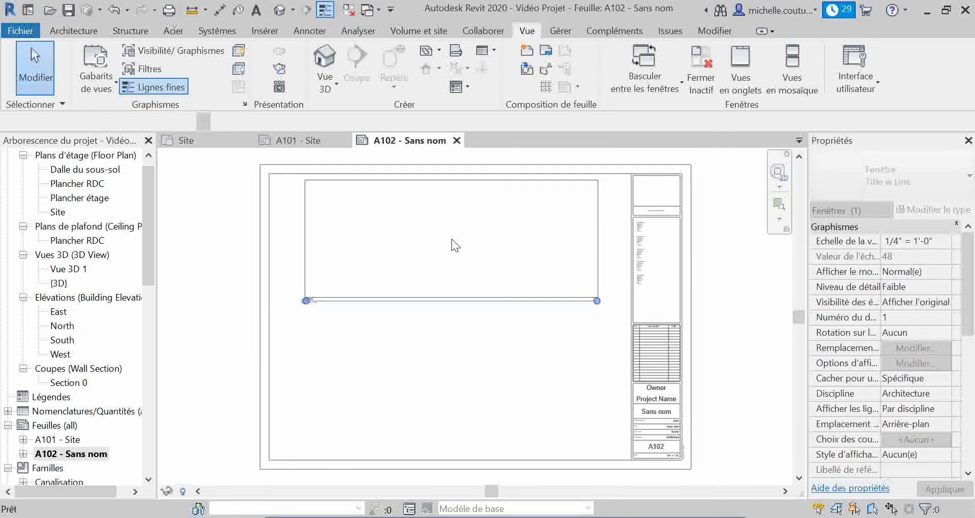
# Place the North elevation view on sheet A102, directly below the East elevation
pyautogui.click(528, 32)
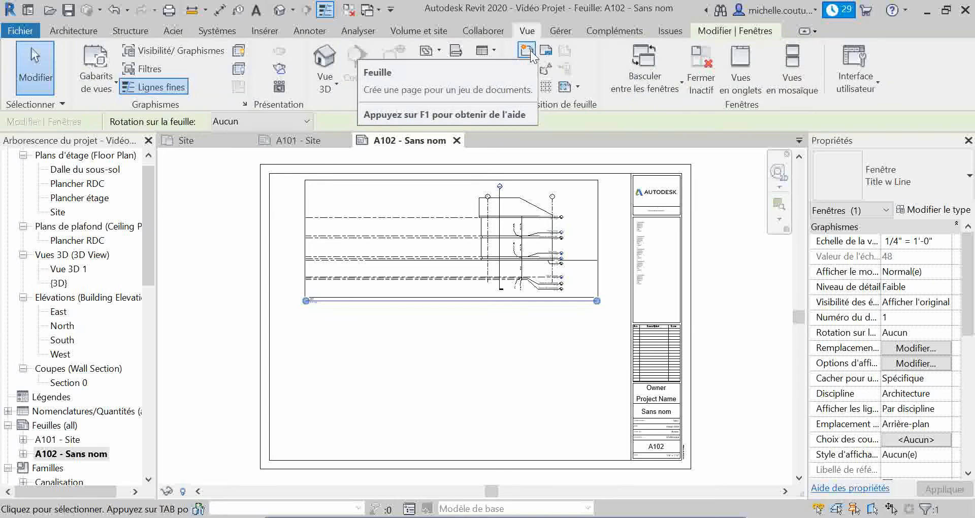
pyautogui.click(546, 51)
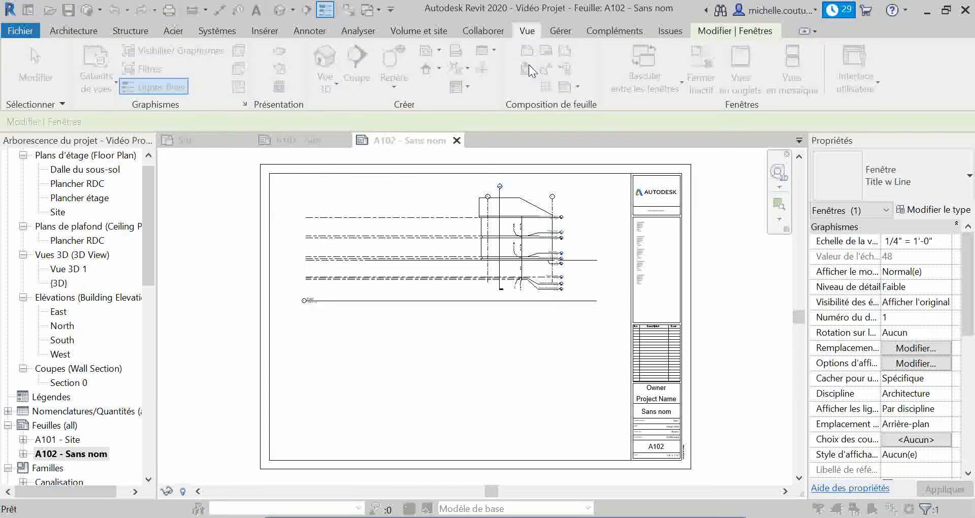
pyautogui.click(434, 177)
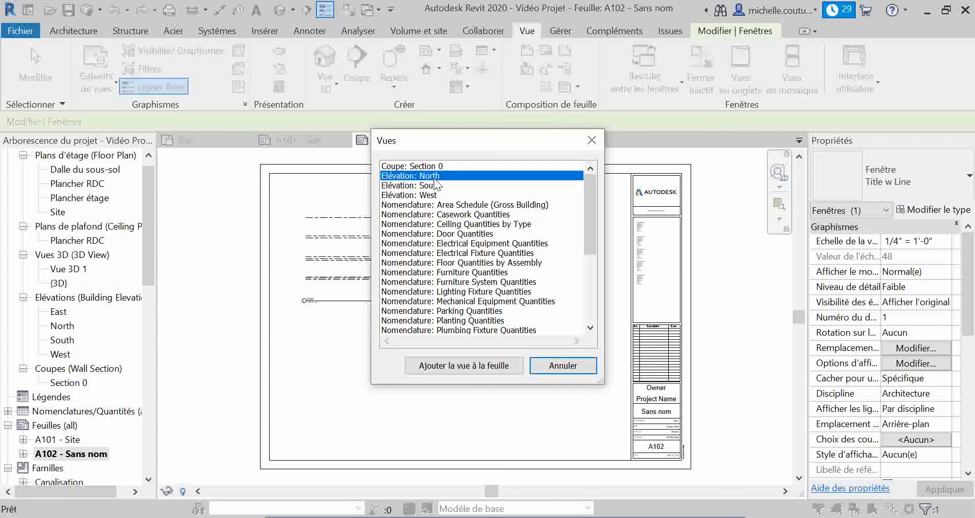
pyautogui.click(464, 366)
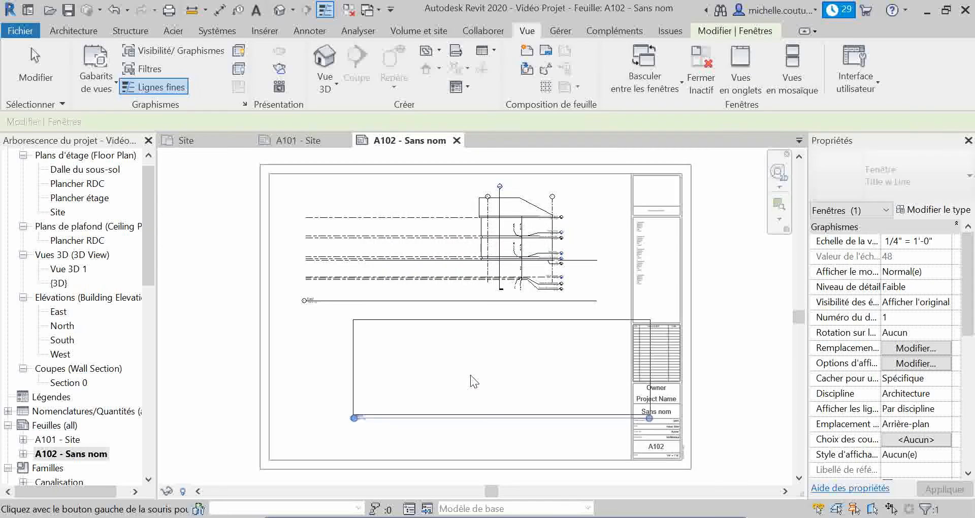
pyautogui.click(446, 359)
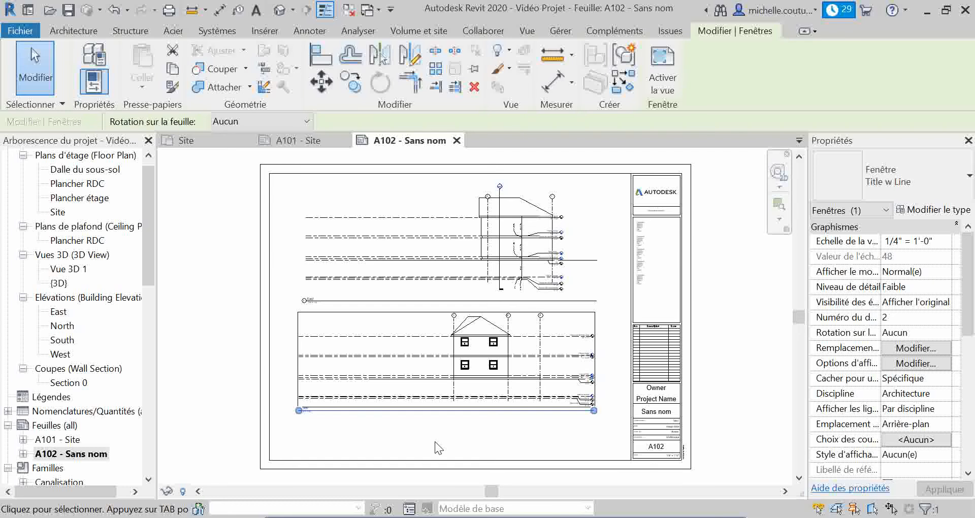
# Add the South elevation view to sheet A102, placing it outside the title block, above the sheet border
pyautogui.click(531, 35)
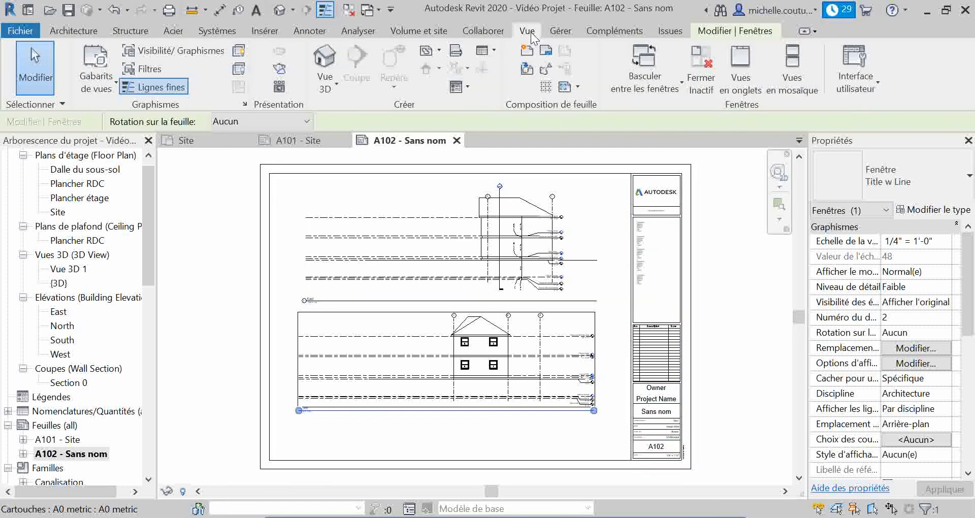
pyautogui.click(526, 69)
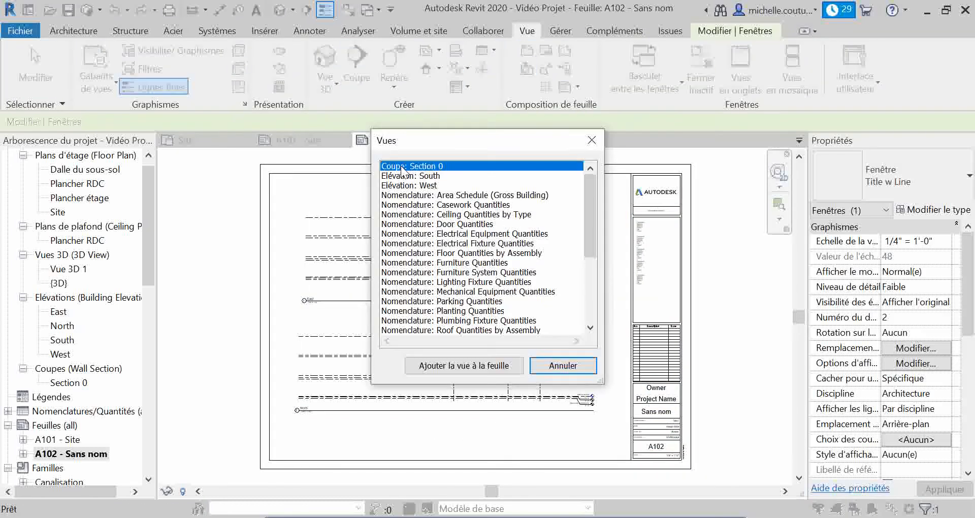
pyautogui.click(409, 175)
pyautogui.click(445, 364)
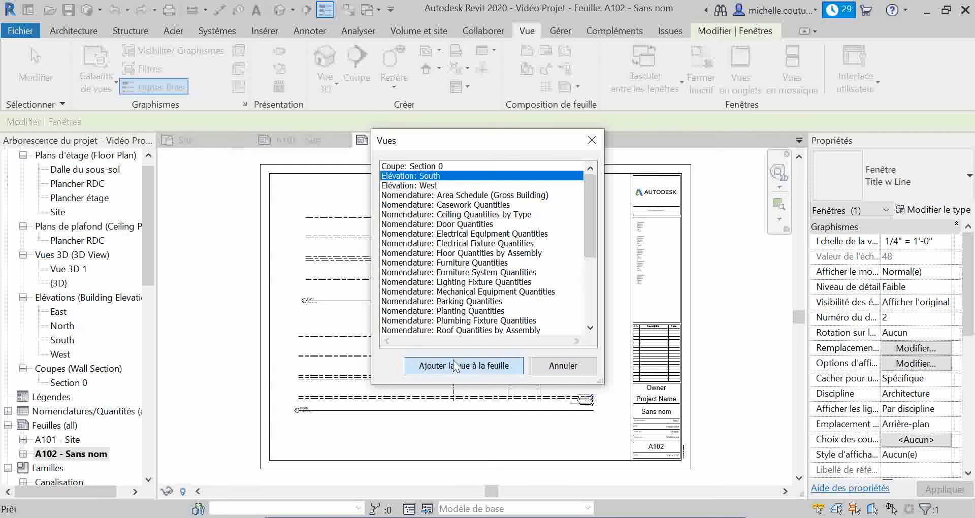
pyautogui.moveTo(547, 281); pyautogui.dragTo(533, 394, button='middle')
pyautogui.click(447, 216)
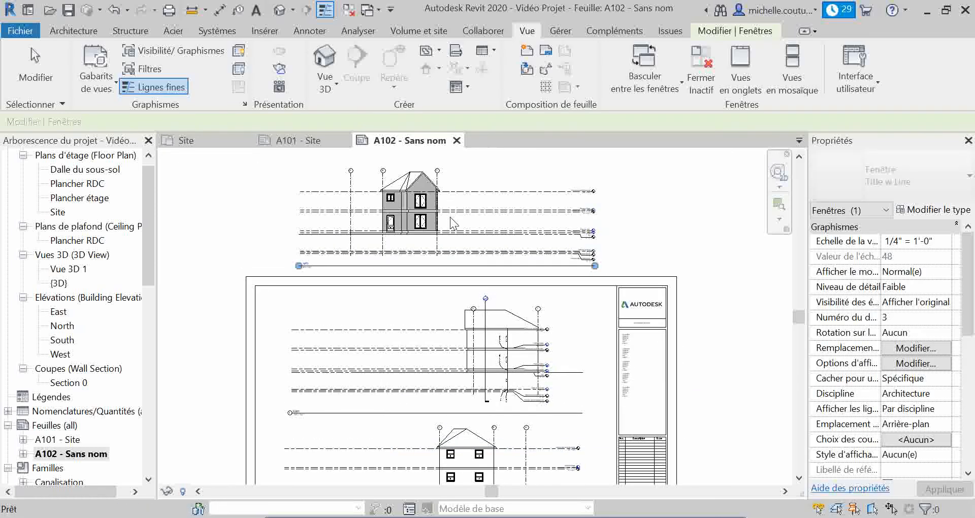
# Add the West elevation view to sheet A102, placing it above the South elevation outside the sheet border
pyautogui.moveTo(548, 231); pyautogui.dragTo(569, 365, button='middle')
pyautogui.click(526, 31)
pyautogui.click(528, 67)
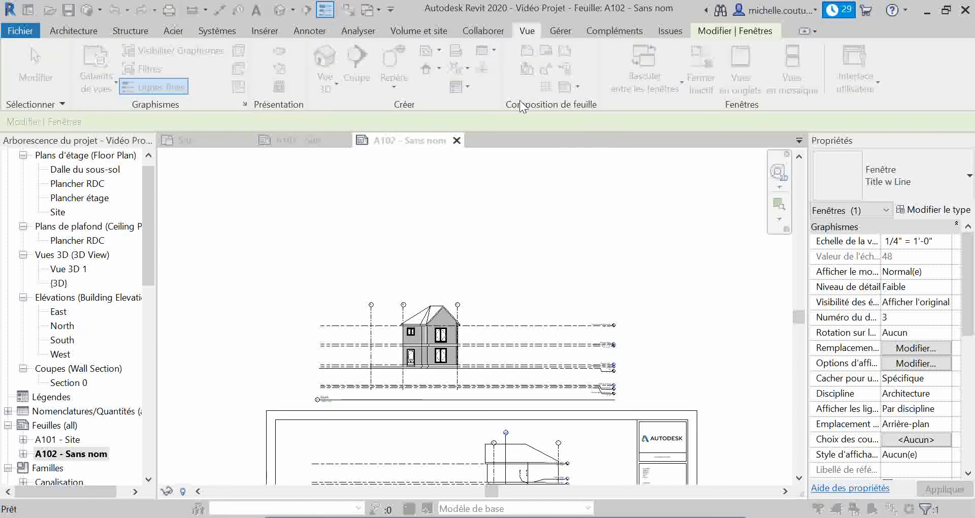
pyautogui.click(447, 177)
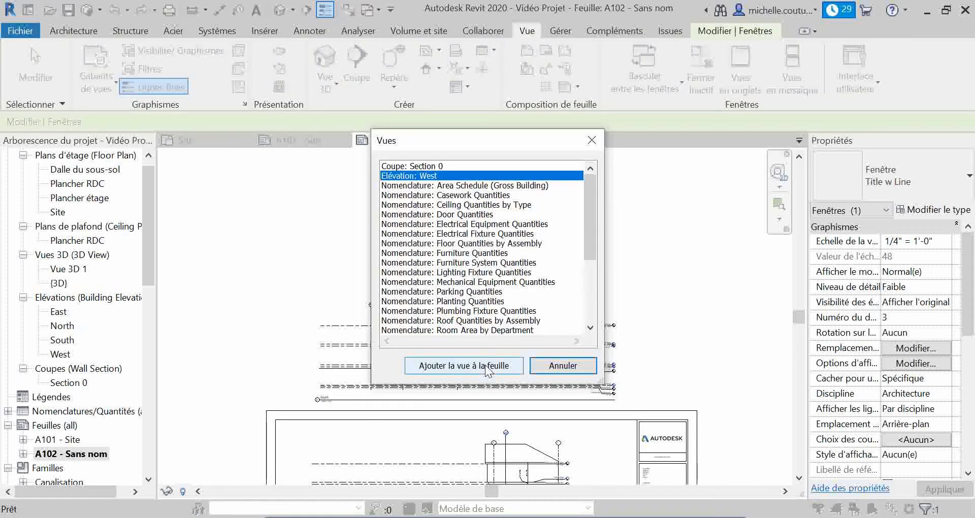
pyautogui.click(463, 365)
pyautogui.click(465, 222)
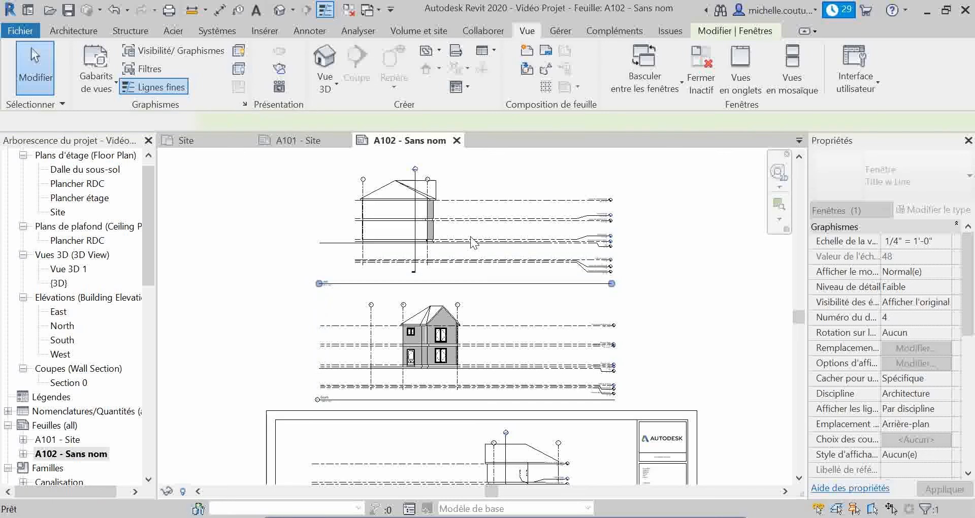
pyautogui.press('Escape')
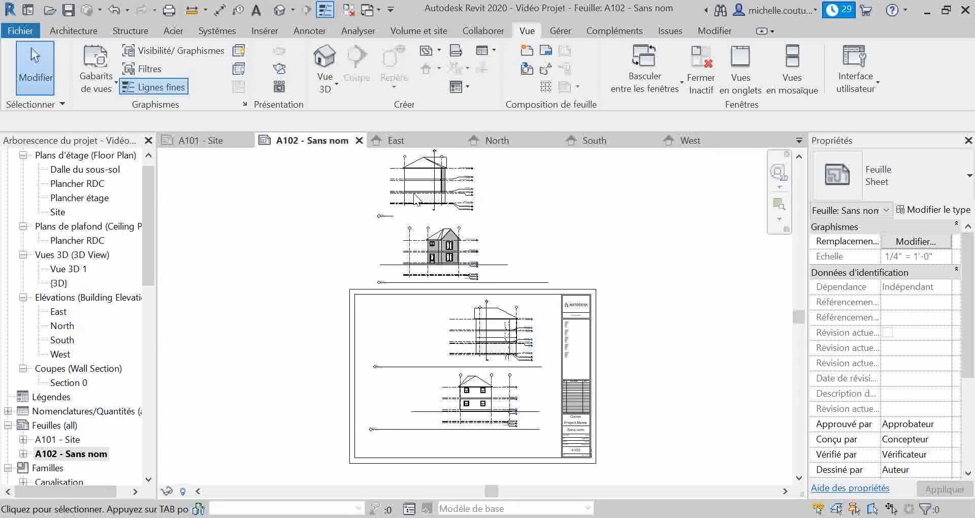
# Hide the Topographie category in the South elevation view through its visibility/graphics overrides
pyautogui.click(472, 224)
pyautogui.click(452, 251)
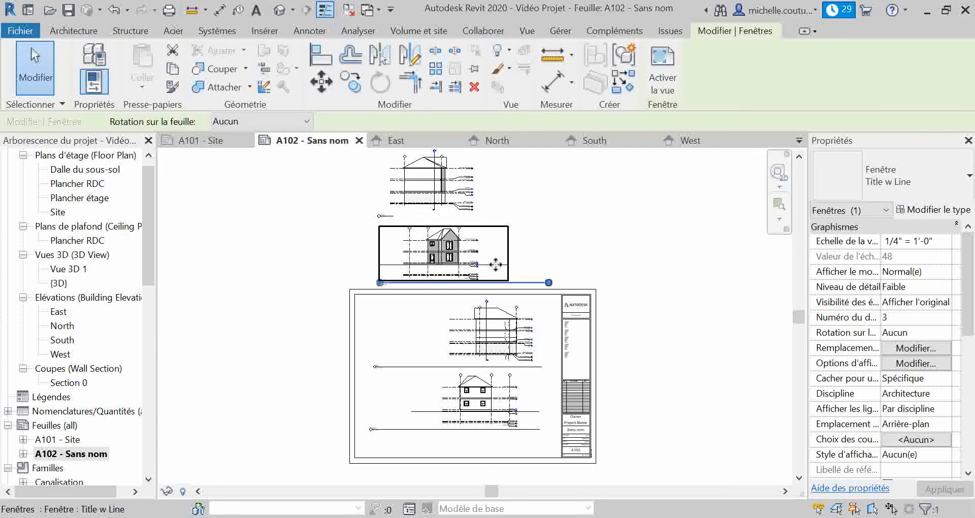
pyautogui.scroll(3, 436, 260)
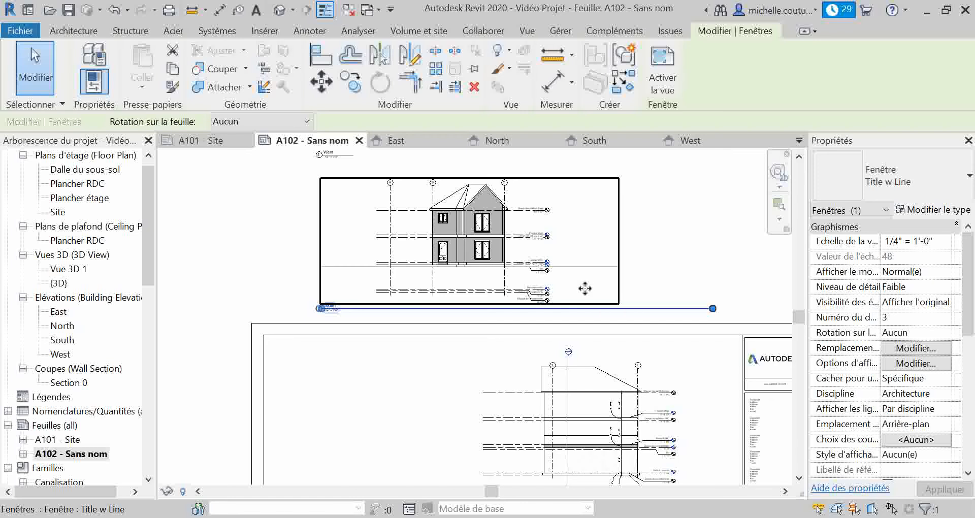
pyautogui.click(913, 347)
pyautogui.scroll(-9, 275, 318)
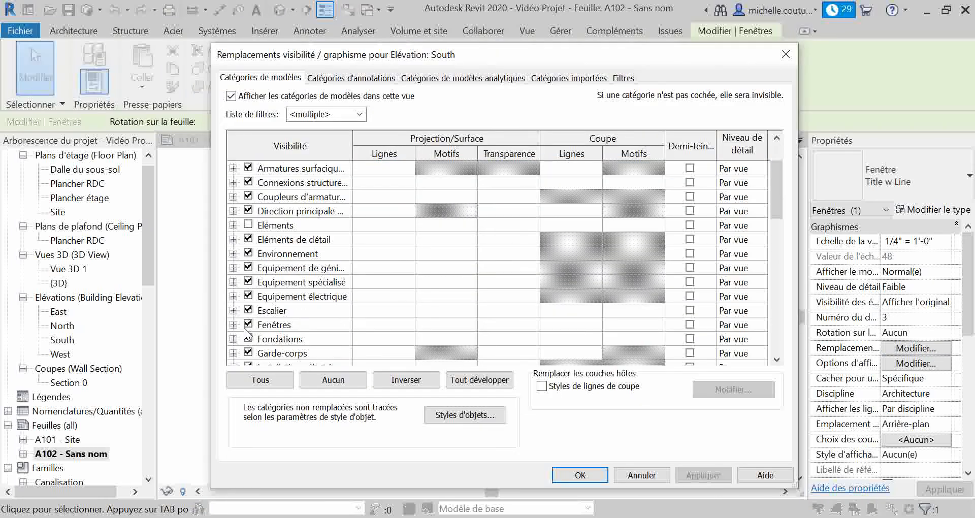
pyautogui.scroll(-3, 275, 329)
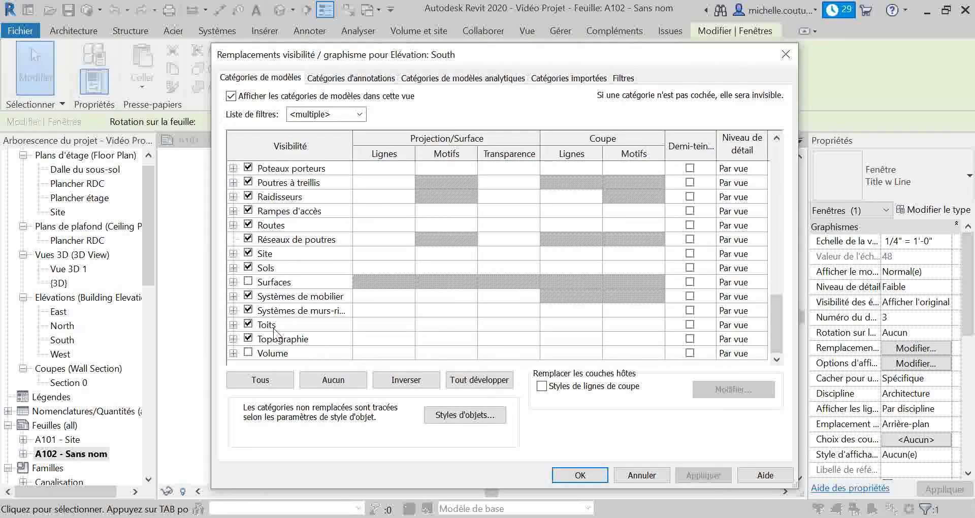
pyautogui.click(249, 338)
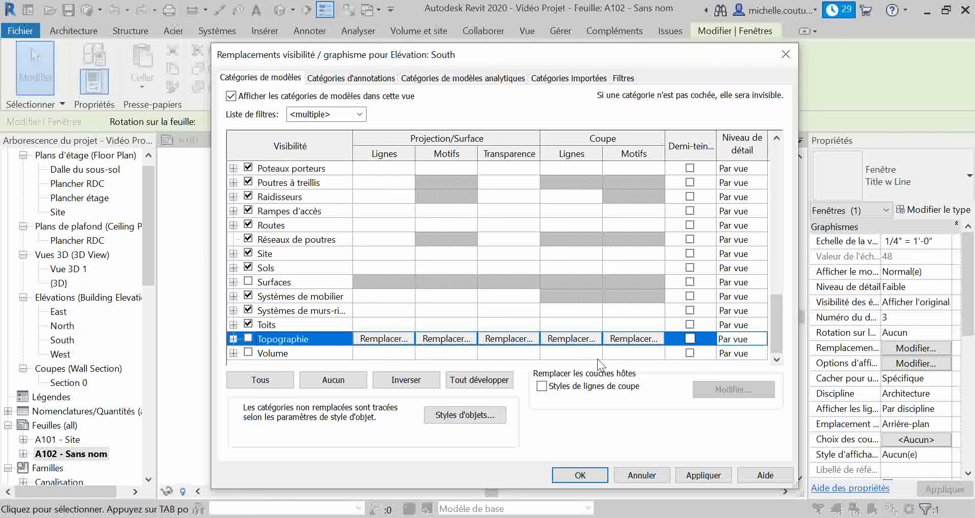
pyautogui.click(696, 474)
pyautogui.click(580, 475)
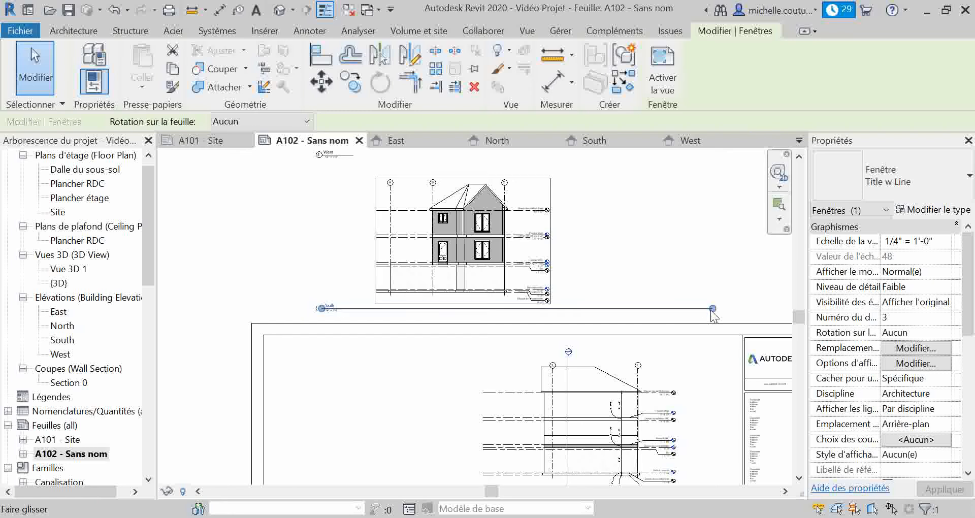
# Shorten the South view title's line to fit its text and move the title directly beneath the view
pyautogui.moveTo(713, 308); pyautogui.dragTo(347, 308)
pyautogui.click(348, 283)
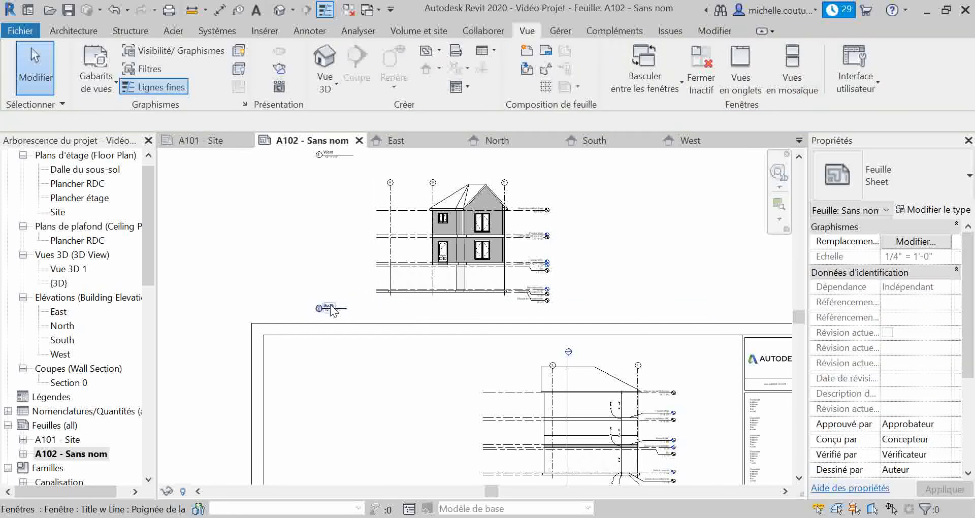
pyautogui.click(332, 310)
pyautogui.press('m')
pyautogui.press('v')
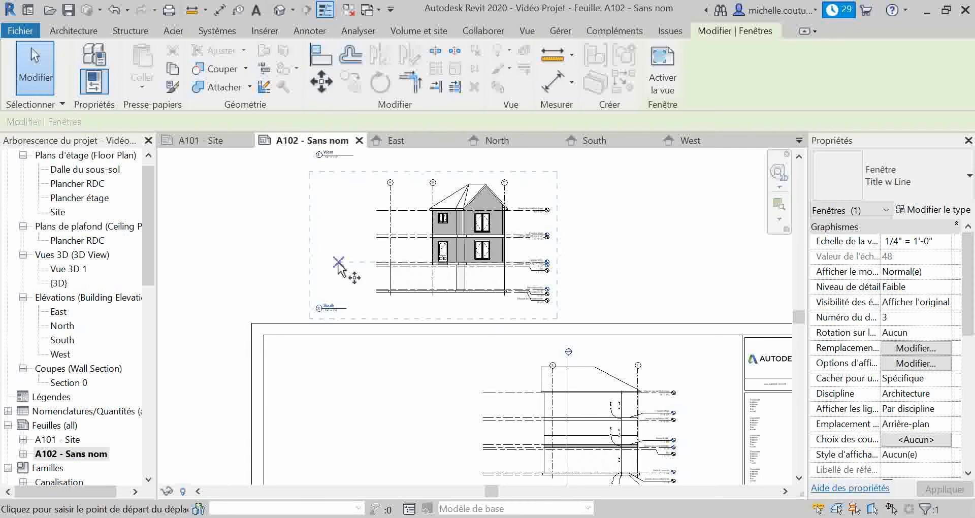
pyautogui.click(328, 310)
pyautogui.click(394, 311)
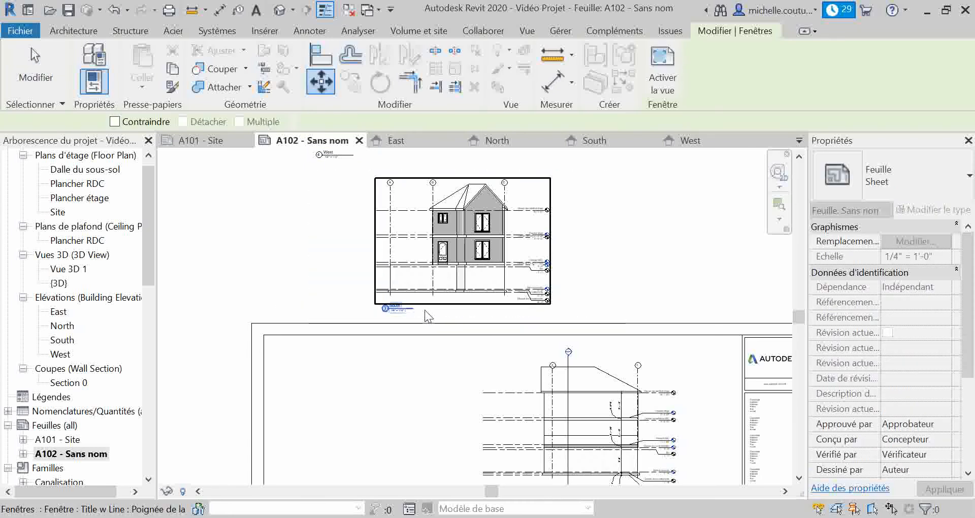
pyautogui.press('Escape')
# Check the Topographie category's visibility in the East elevation view's graphics overrides
pyautogui.scroll(-4, 583, 264)
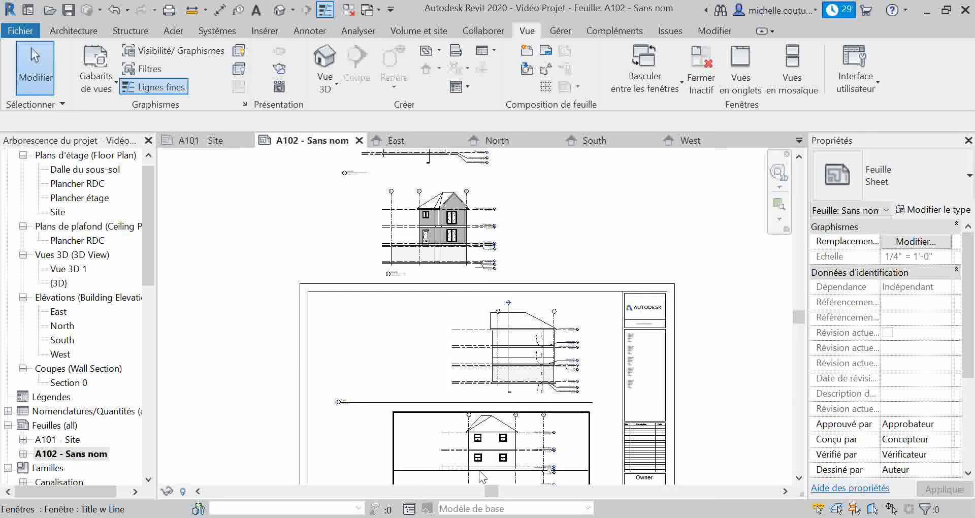
pyautogui.click(543, 391)
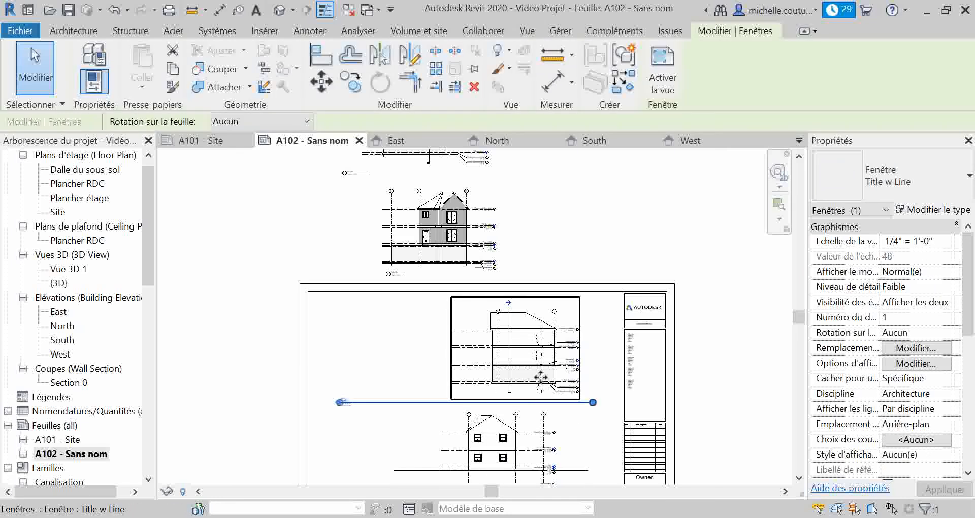
pyautogui.click(901, 349)
pyautogui.scroll(-15, 285, 300)
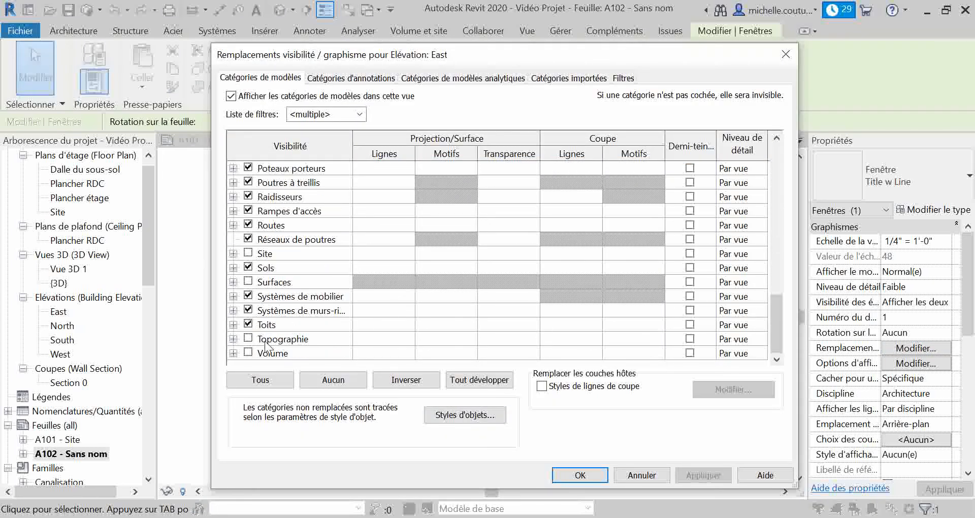
pyautogui.click(580, 475)
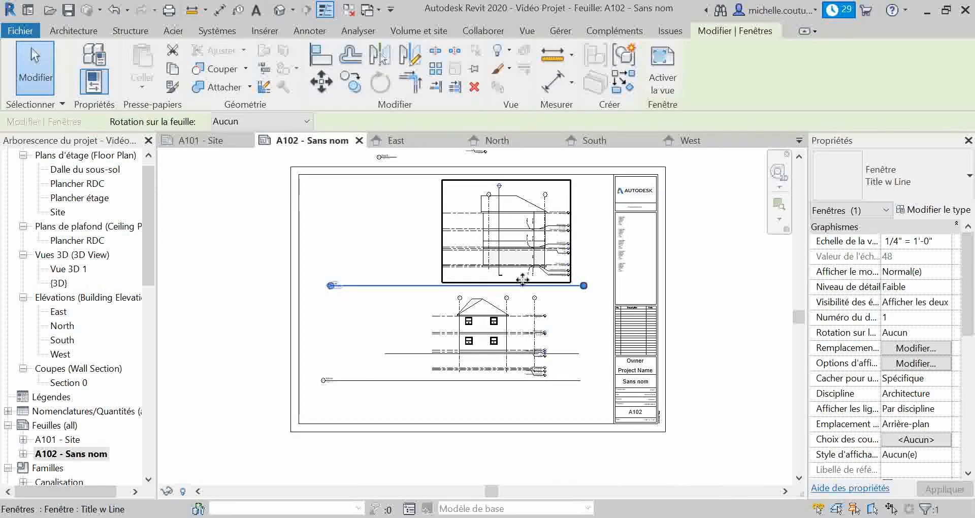
# Hide the Topographie category in the North elevation view through its visibility/graphics overrides
pyautogui.click(430, 354)
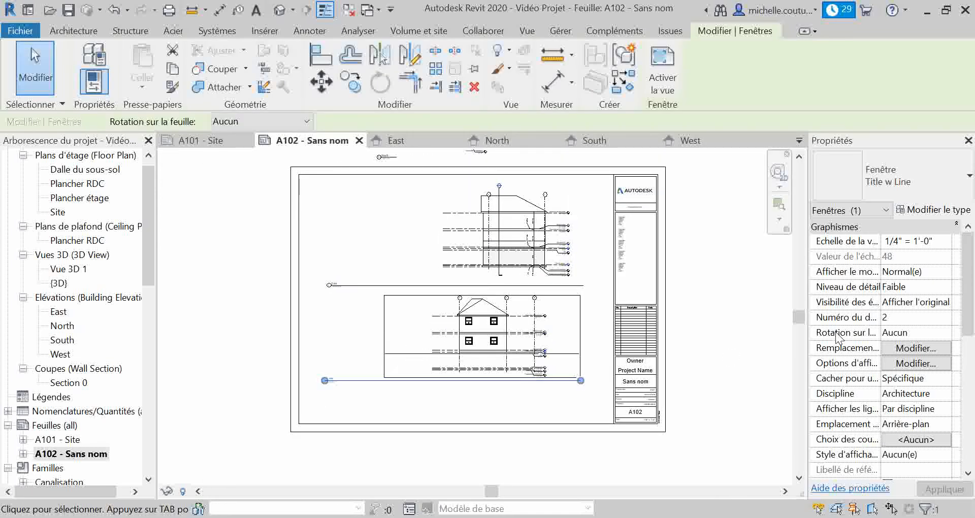
pyautogui.click(916, 349)
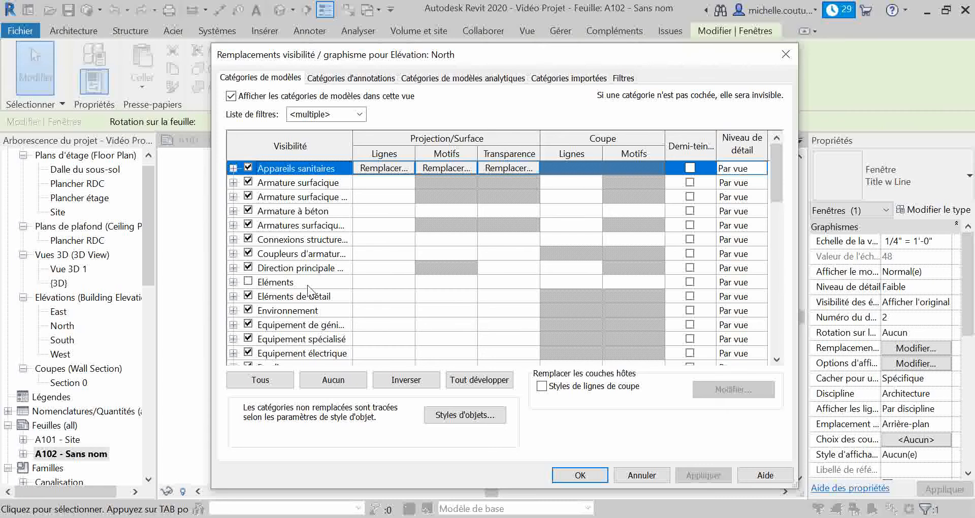
pyautogui.scroll(-15, 299, 287)
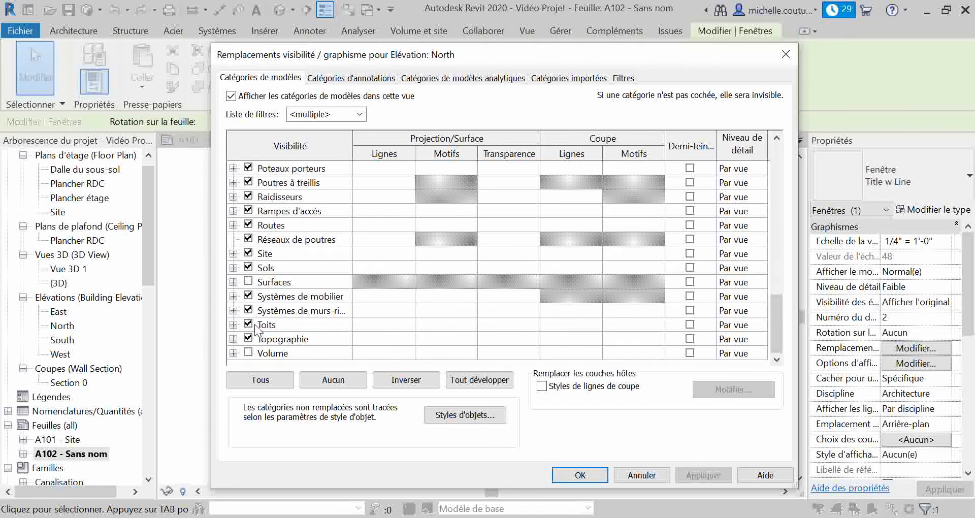
pyautogui.click(247, 337)
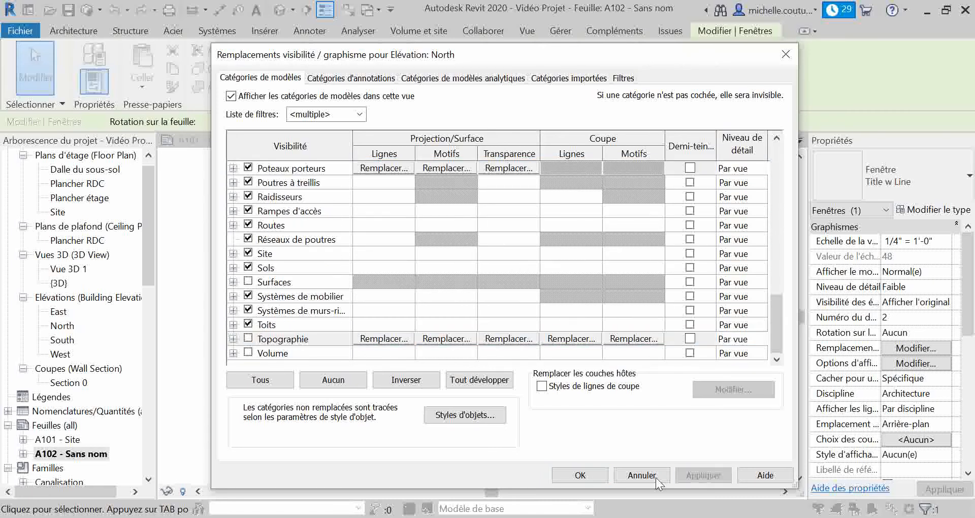
pyautogui.click(580, 475)
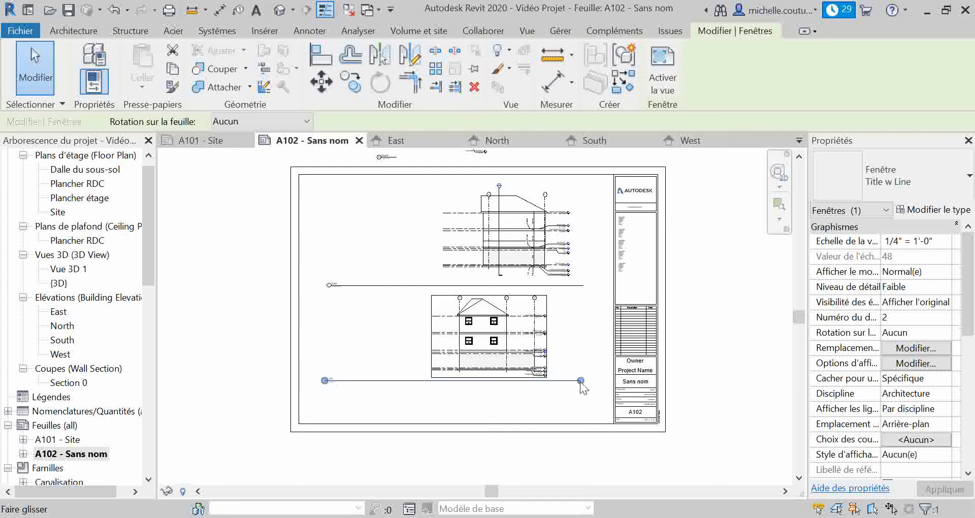
# Shorten the North view title's line and shift the view with its title about 1'-3" to the right on the sheet
pyautogui.moveTo(580, 381); pyautogui.dragTo(342, 381)
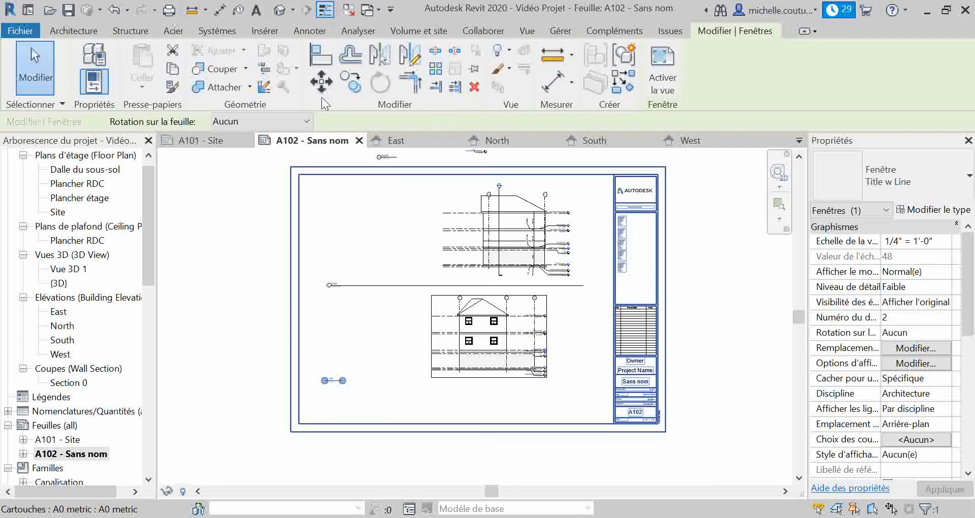
pyautogui.click(321, 84)
pyautogui.click(328, 384)
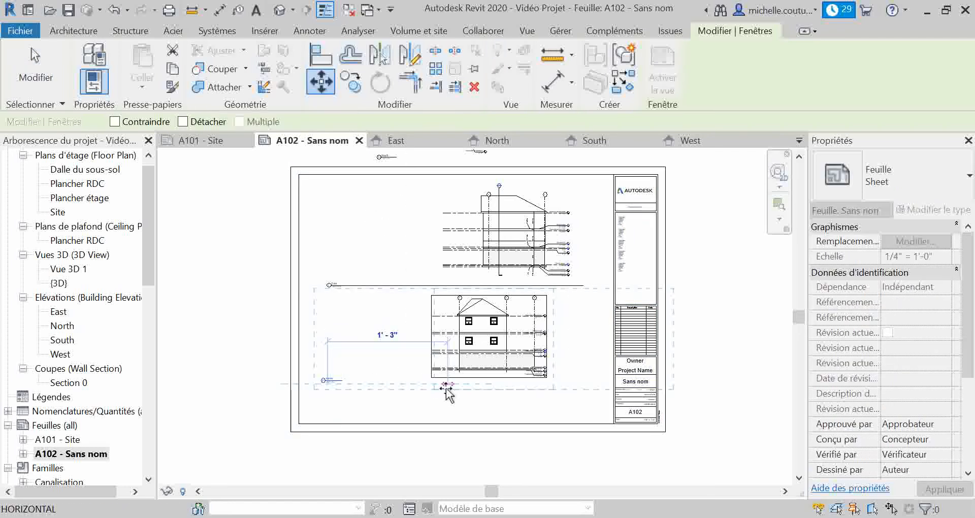
pyautogui.click(447, 386)
pyautogui.press('Escape')
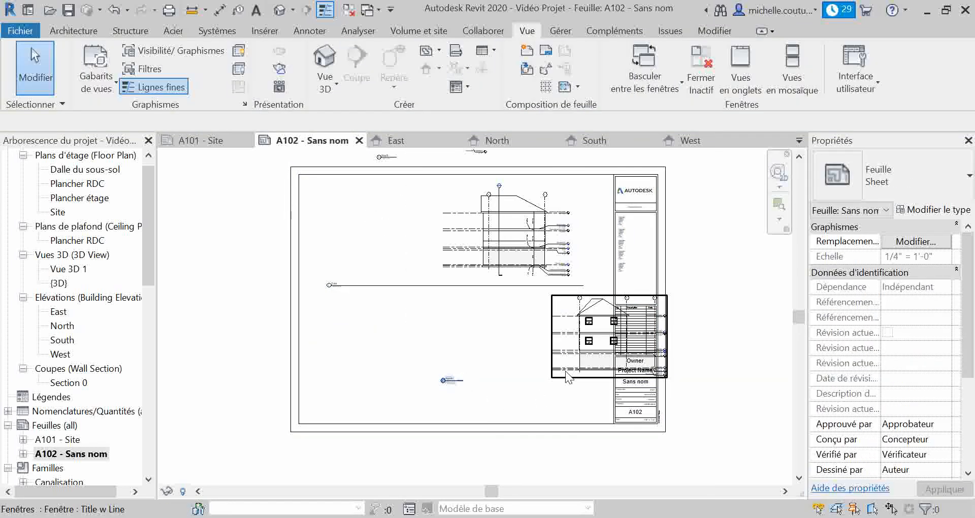
pyautogui.click(562, 370)
pyautogui.click(454, 379)
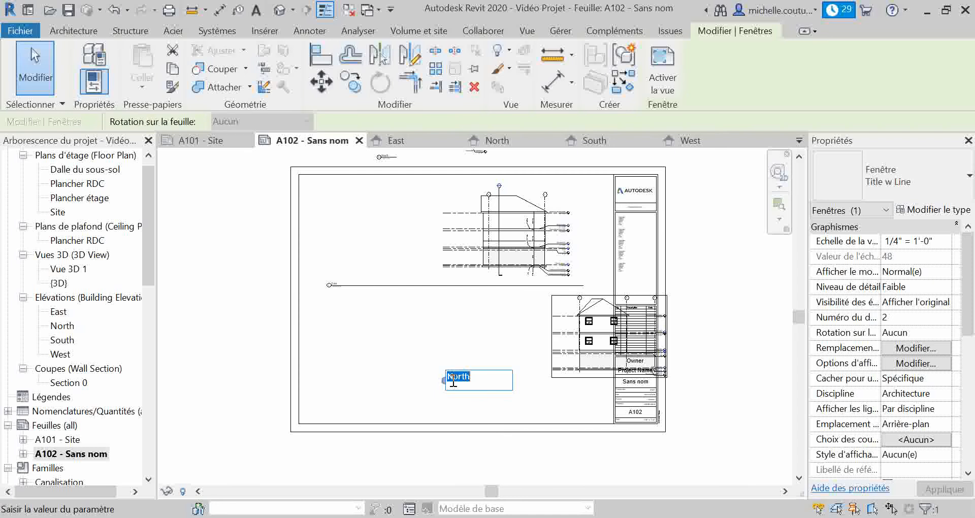
pyautogui.click(443, 396)
pyautogui.click(449, 379)
pyautogui.click(455, 401)
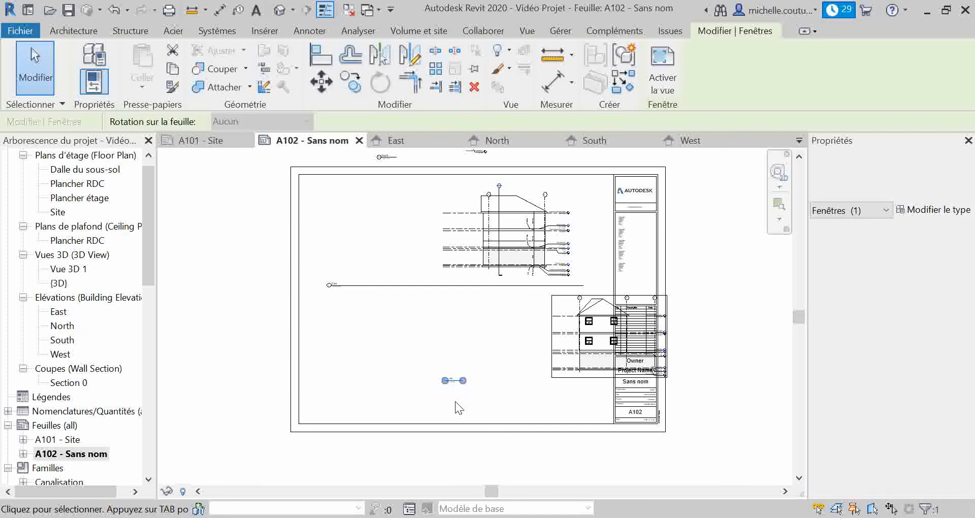
pyautogui.click(442, 377)
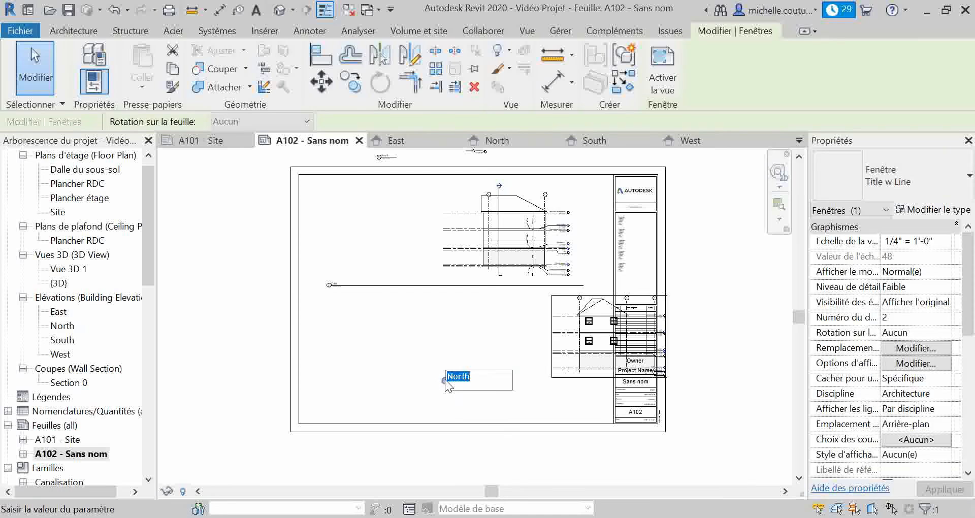
pyautogui.click(443, 397)
# Move the North view title across the sheet to sit directly beneath the North elevation
pyautogui.scroll(2, 538, 377)
pyautogui.click(507, 402)
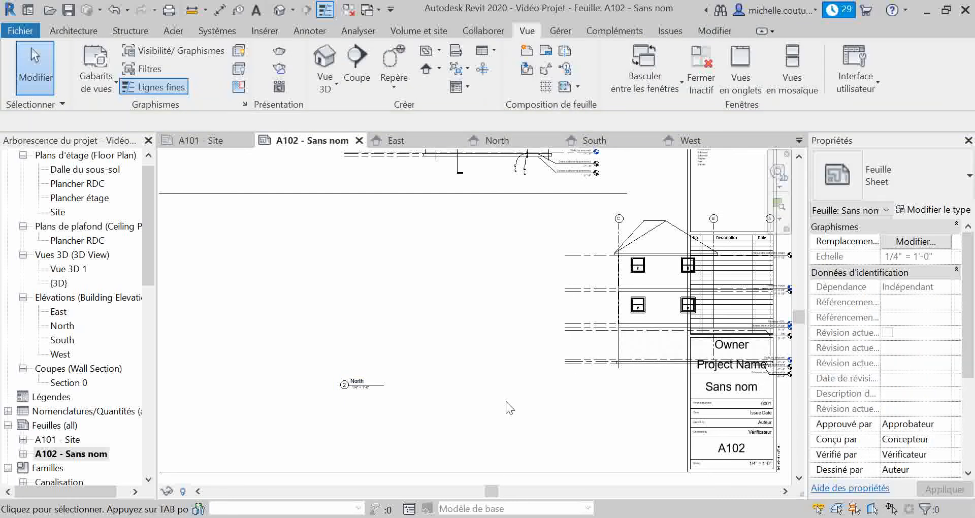
pyautogui.click(353, 381)
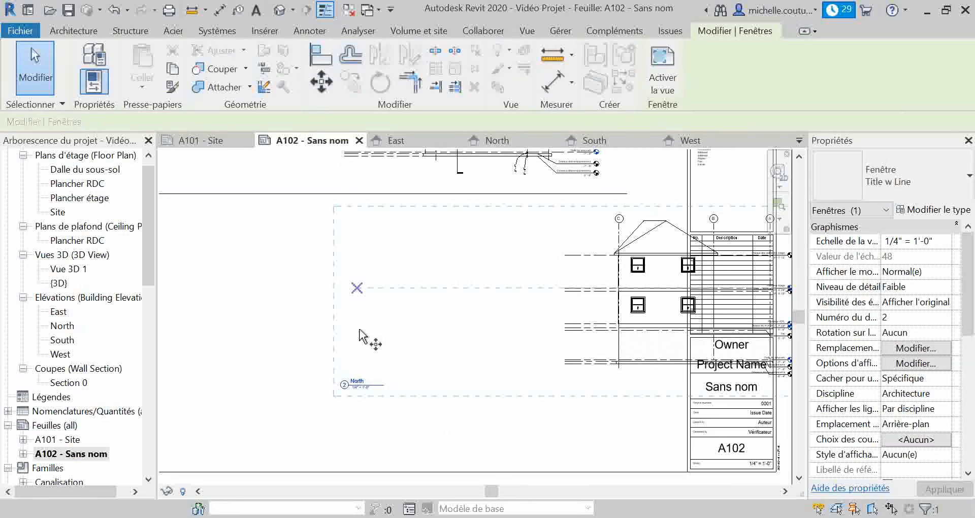
pyautogui.press('m')
pyautogui.press('v')
pyautogui.click(599, 392)
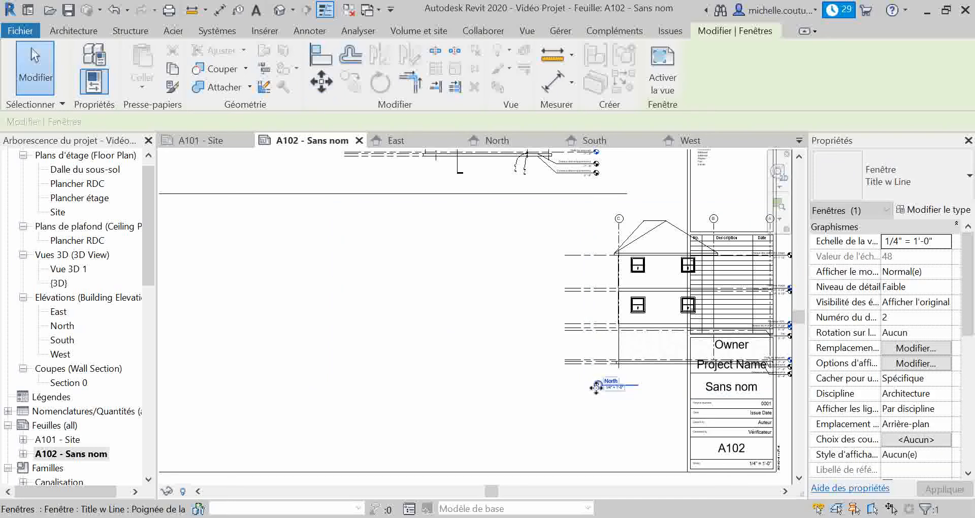
pyautogui.moveTo(518, 414); pyautogui.dragTo(321, 403, button='middle')
# Move the North elevation view with its title left, clear of the title block, into the sheet's lower-right quadrant
pyautogui.click(375, 348)
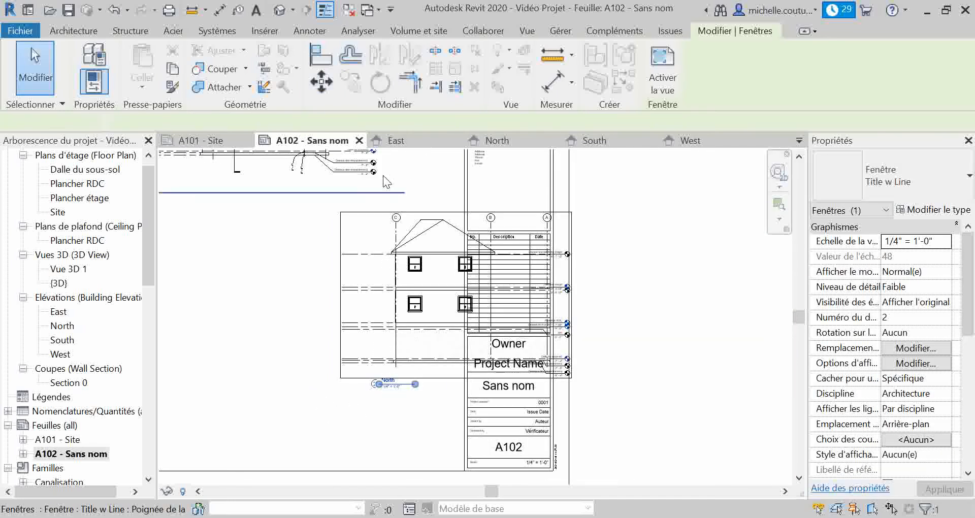
pyautogui.press('m')
pyautogui.press('v')
pyautogui.click(396, 360)
pyautogui.moveTo(266, 378); pyautogui.dragTo(492, 324, button='middle')
pyautogui.click(468, 348)
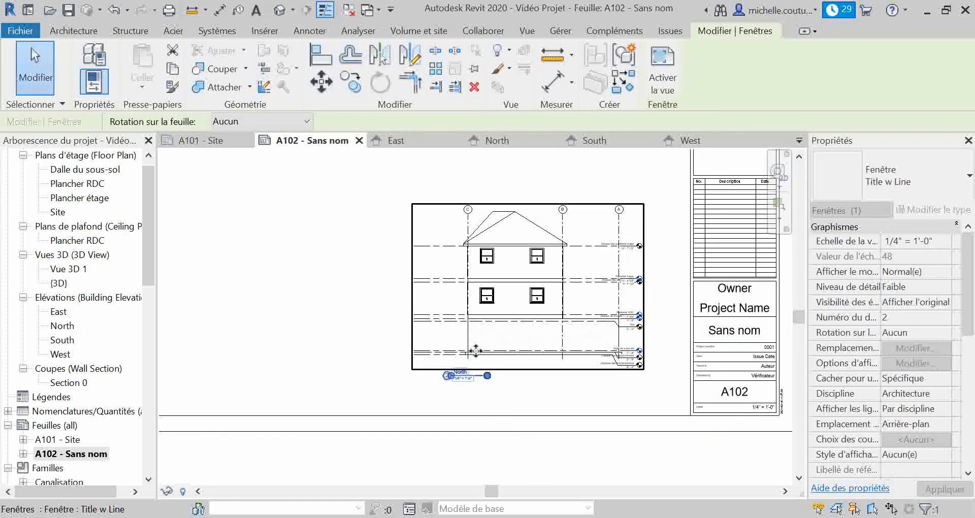
pyautogui.scroll(-4, 484, 340)
pyautogui.press('Escape')
pyautogui.scroll(-2, 517, 409)
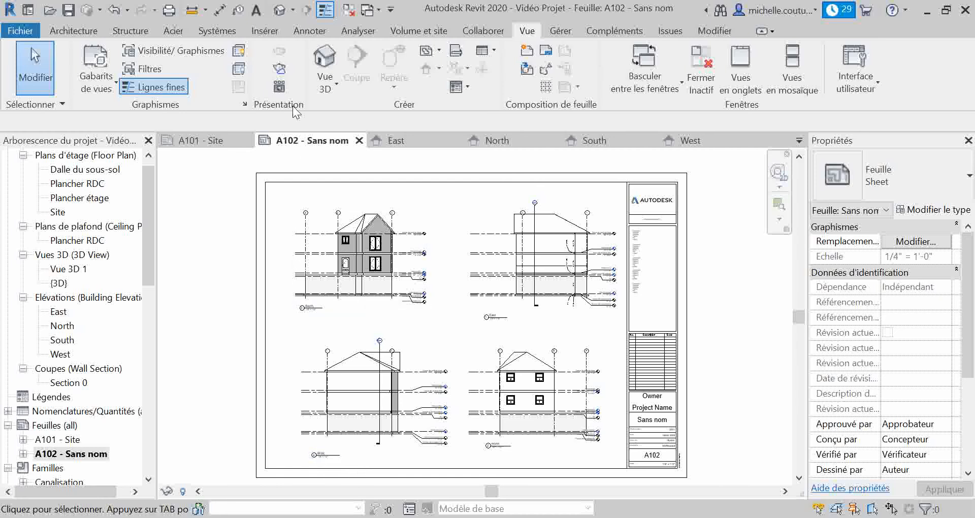
# Set the South elevation view's detail level (Niveau de détail) to Elevé
pyautogui.click(78, 32)
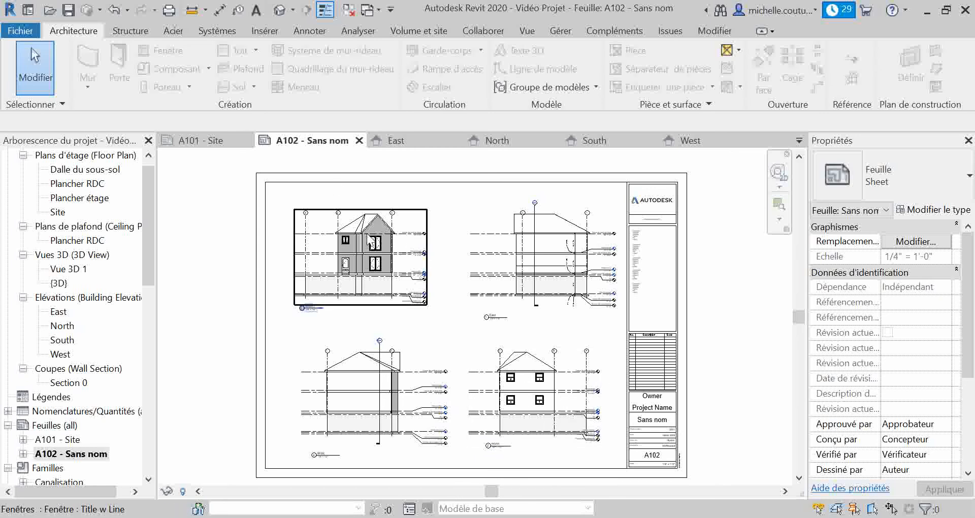
pyautogui.click(376, 243)
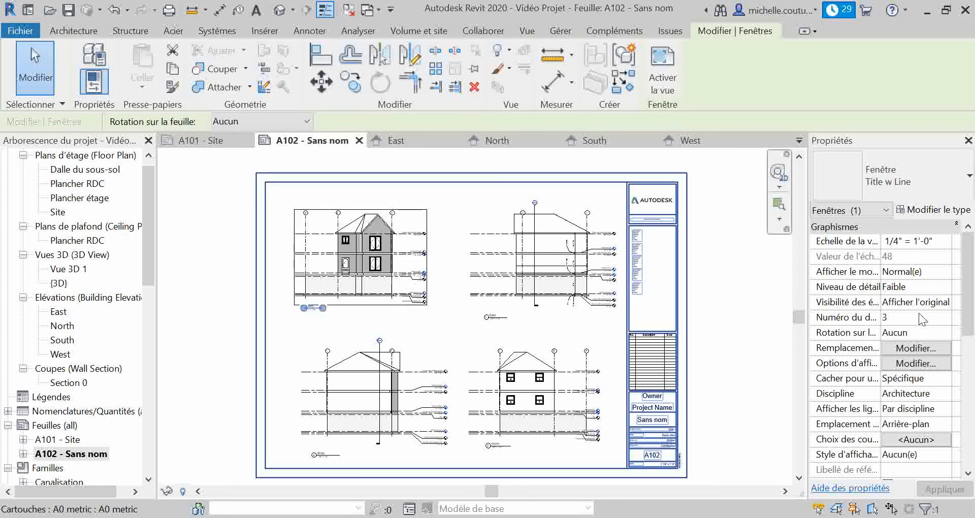
pyautogui.click(942, 287)
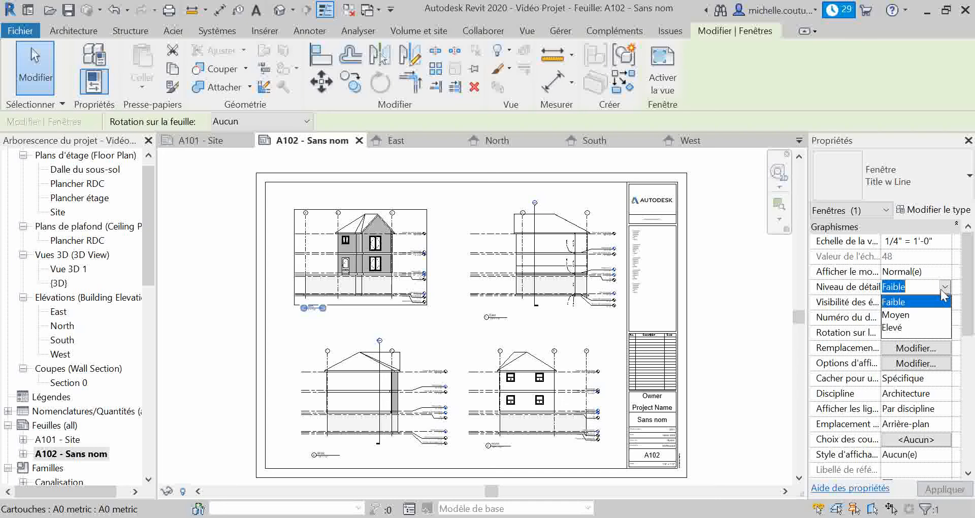
pyautogui.click(904, 329)
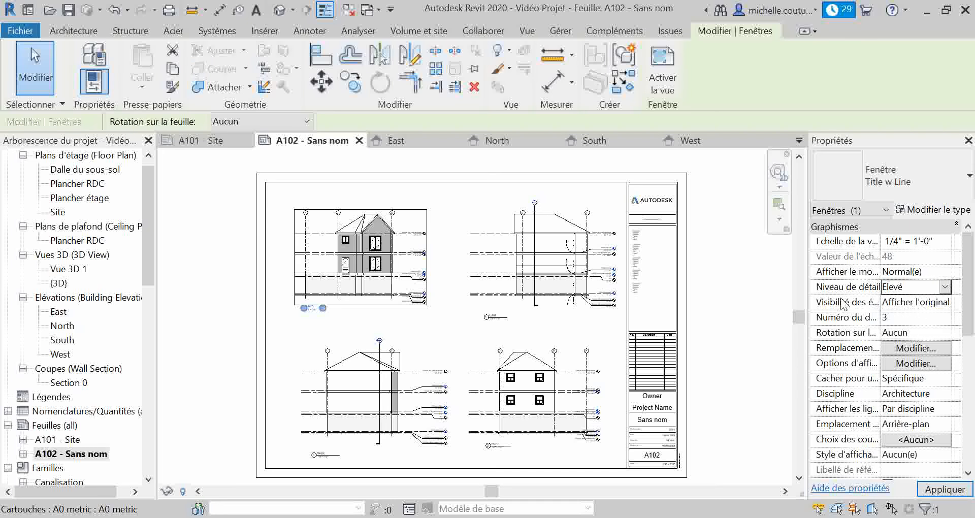
pyautogui.click(883, 302)
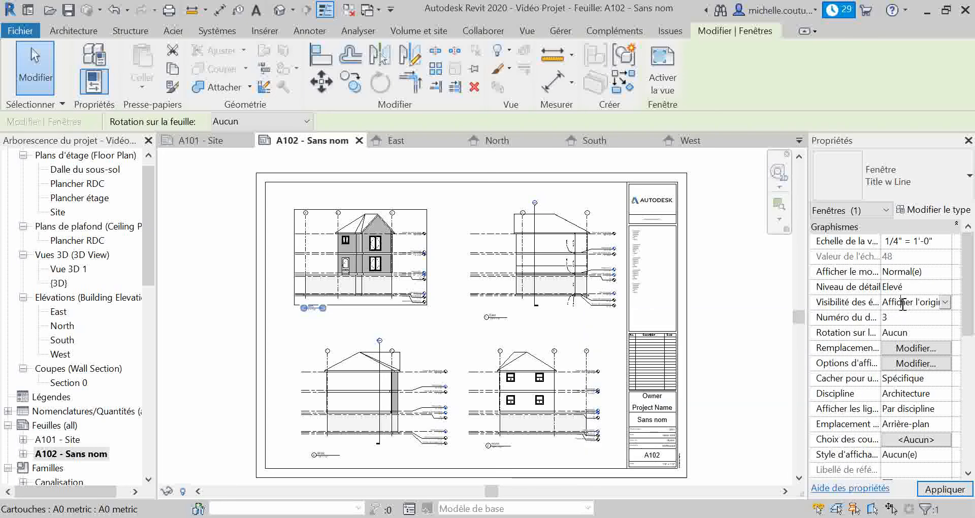
pyautogui.scroll(5, 369, 251)
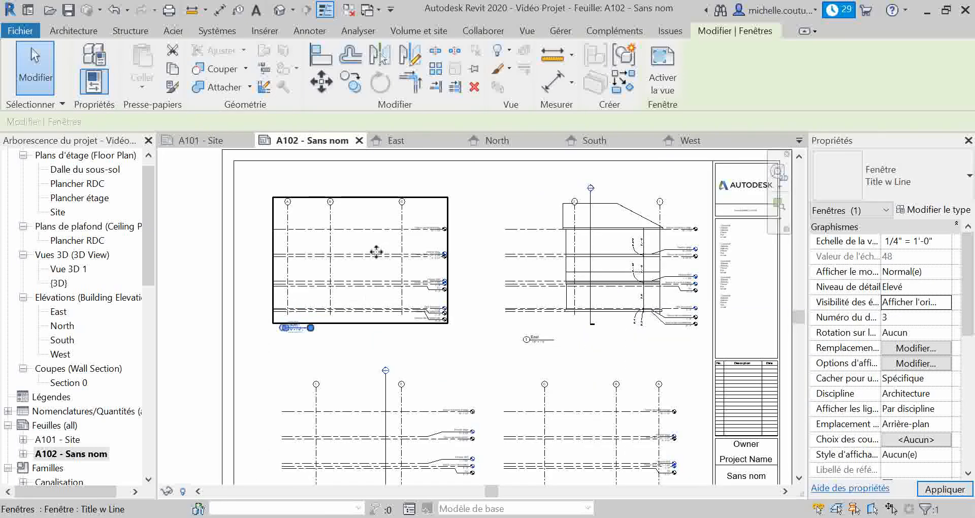
pyautogui.press('Escape')
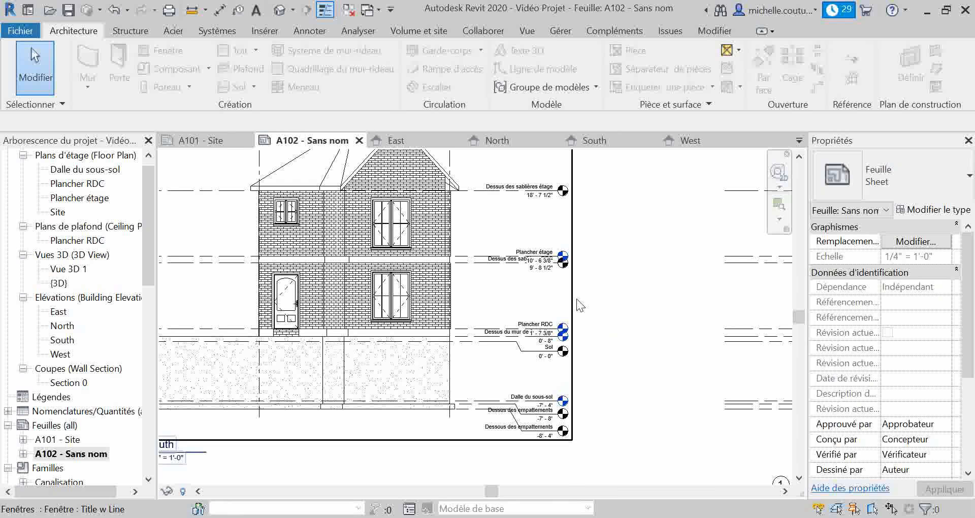
# Set the South elevation view's Visibilité des éléments property to Afficher les éléments
pyautogui.click(550, 294)
pyautogui.click(914, 302)
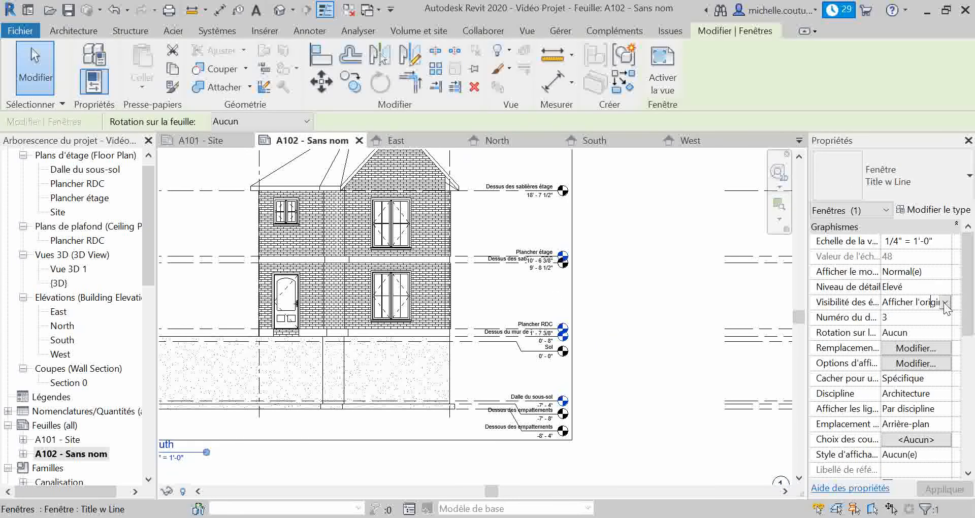
pyautogui.click(944, 302)
pyautogui.click(919, 319)
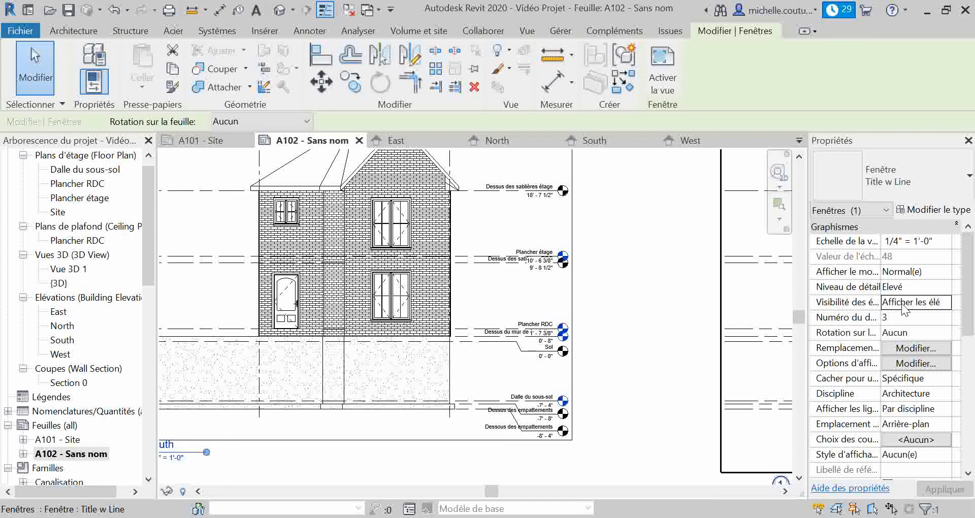
# Try Afficher les deux as the South elevation view's Visibilité des éléments setting and examine the brick pattern
pyautogui.click(902, 309)
pyautogui.click(945, 302)
pyautogui.click(924, 344)
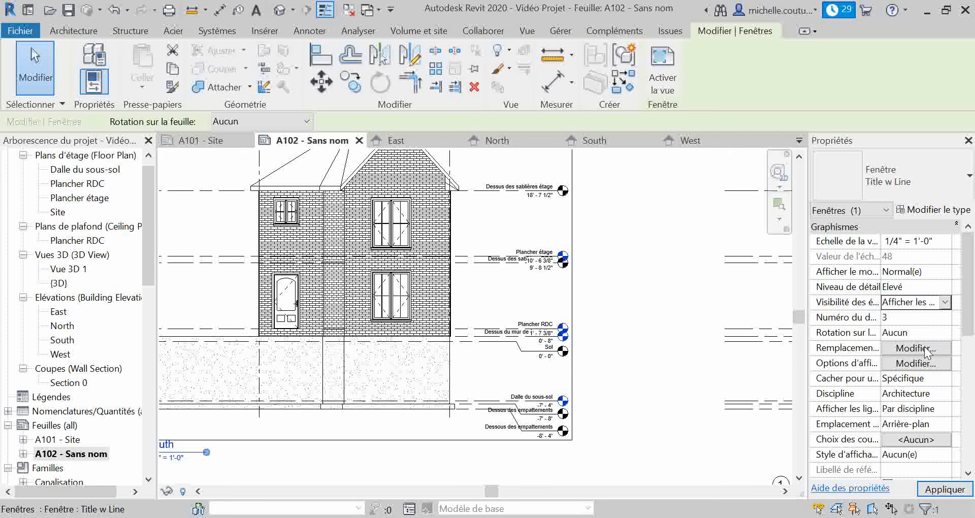
pyautogui.press('Escape')
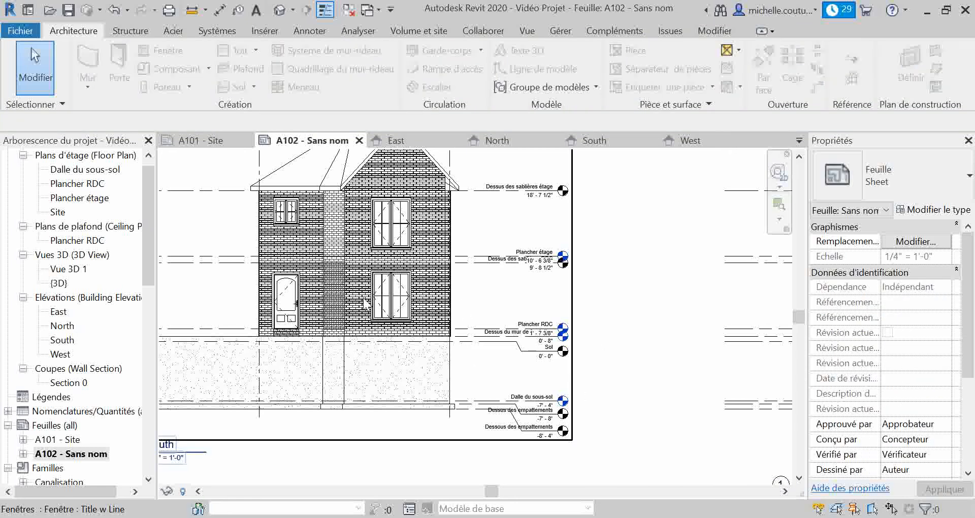
pyautogui.scroll(3, 363, 304)
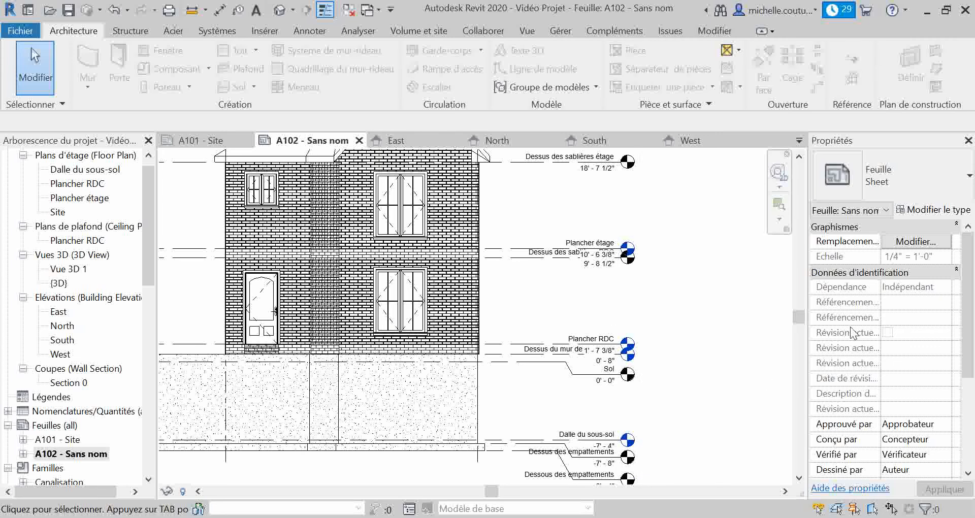
# Switch the South elevation view's Visibilité des éléments back to Afficher les éléments
pyautogui.click(566, 297)
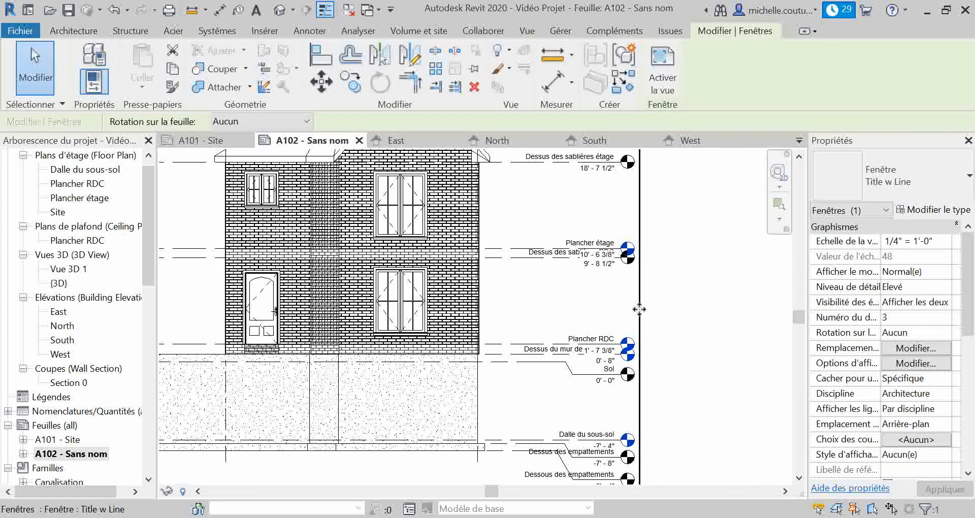
pyautogui.click(950, 302)
pyautogui.click(944, 302)
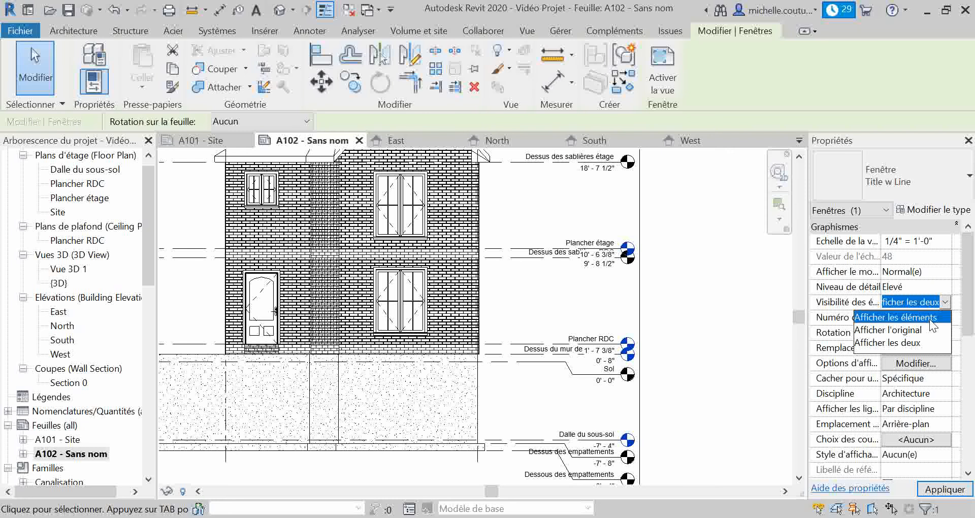
pyautogui.click(929, 318)
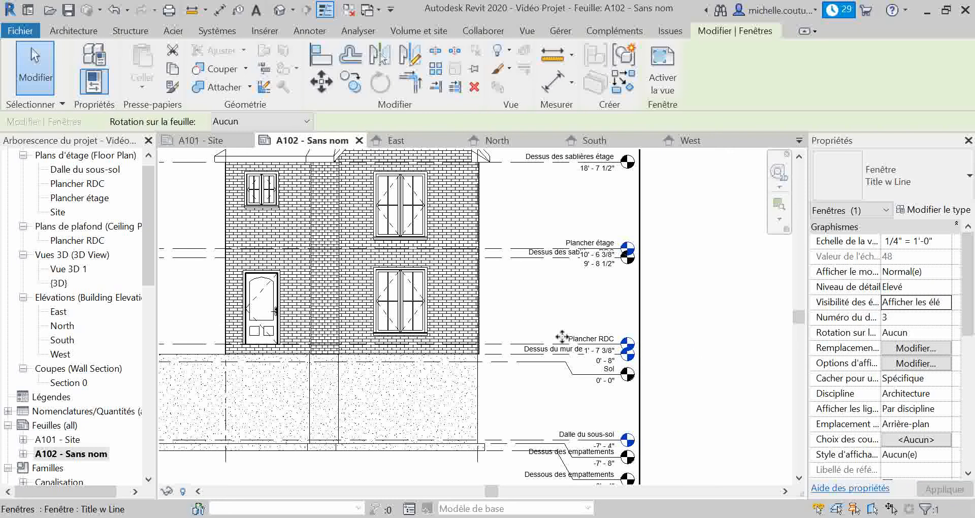
pyautogui.scroll(-5, 529, 364)
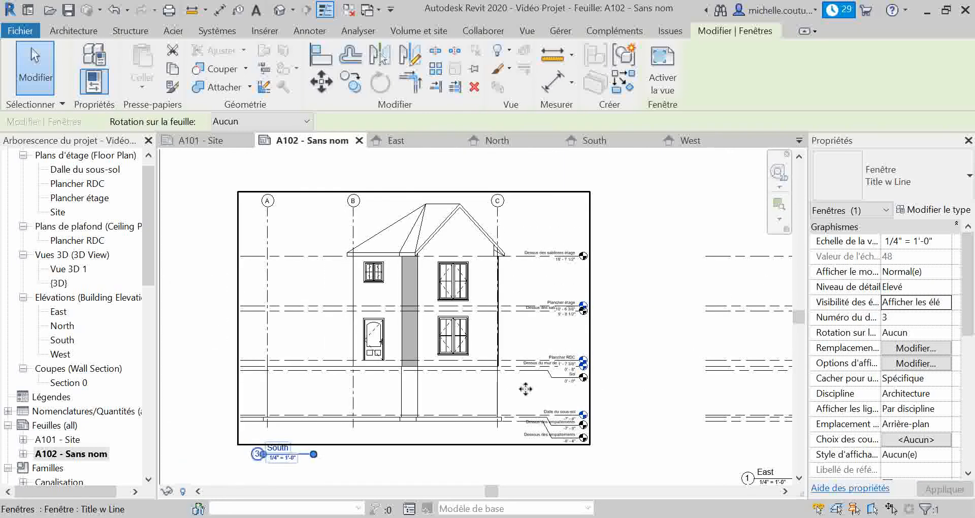
pyautogui.click(598, 391)
# Set the East elevation view's Visibilité des éléments property to Afficher les éléments
pyautogui.moveTo(595, 358); pyautogui.dragTo(358, 346, button='middle')
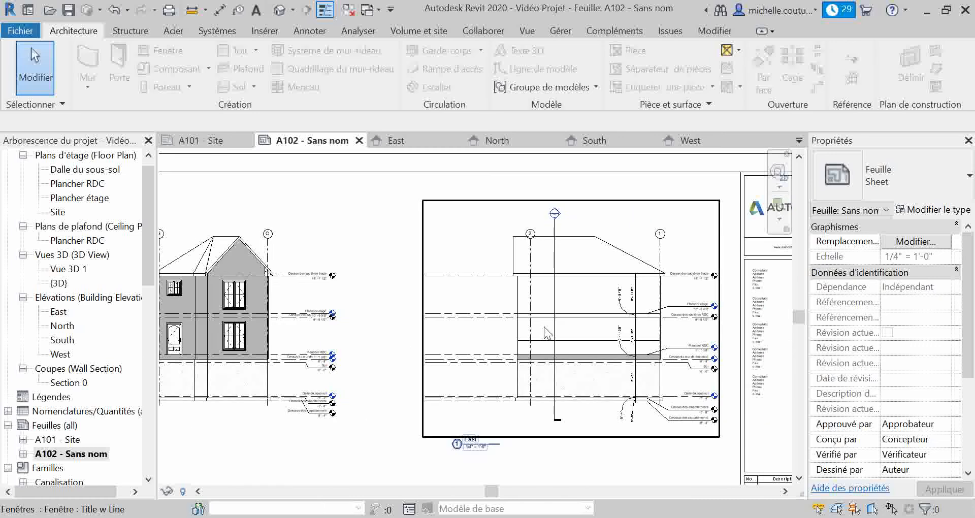
pyautogui.click(579, 320)
pyautogui.click(913, 301)
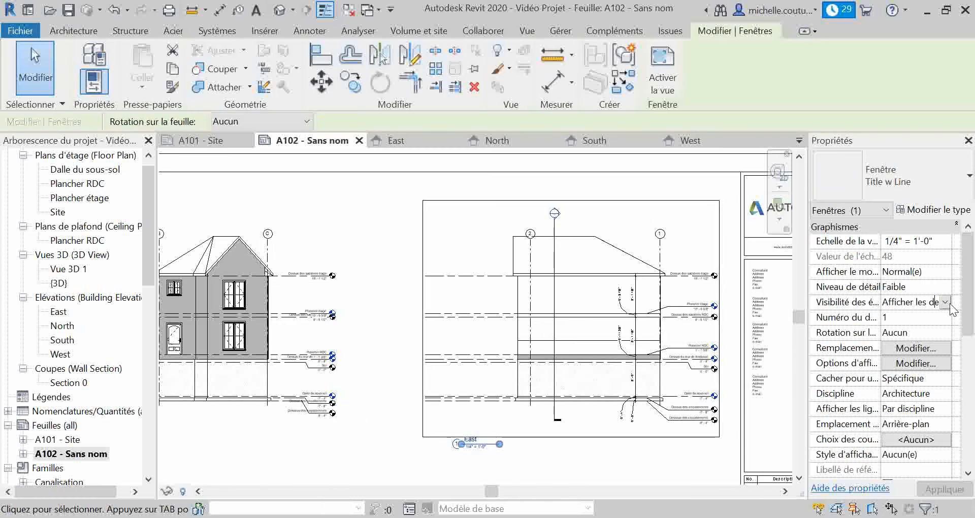
pyautogui.click(945, 302)
pyautogui.click(930, 318)
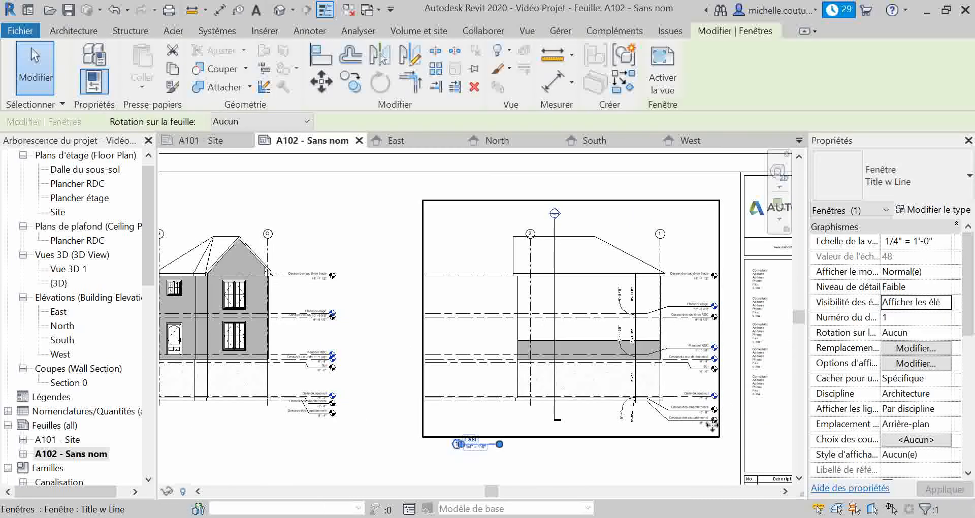
pyautogui.press('Escape')
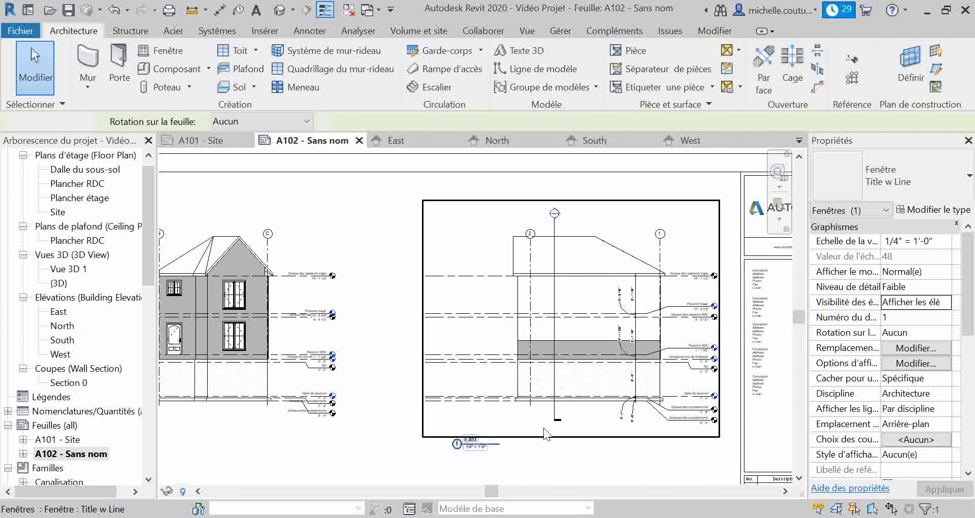
# Move the West view title left so that it lines up with the South view title above it
pyautogui.scroll(-1, 538, 430)
pyautogui.moveTo(566, 454); pyautogui.dragTo(587, 275, button='middle')
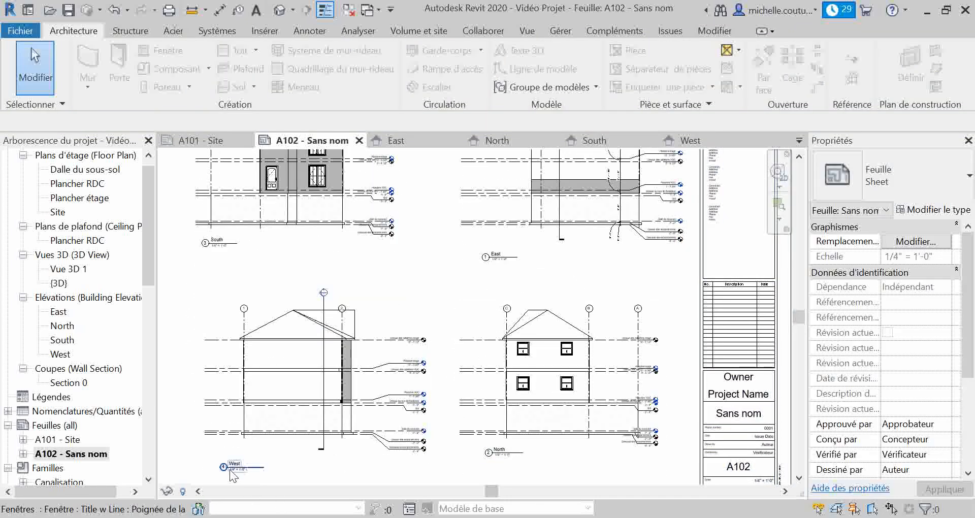
pyautogui.click(302, 177)
pyautogui.click(330, 76)
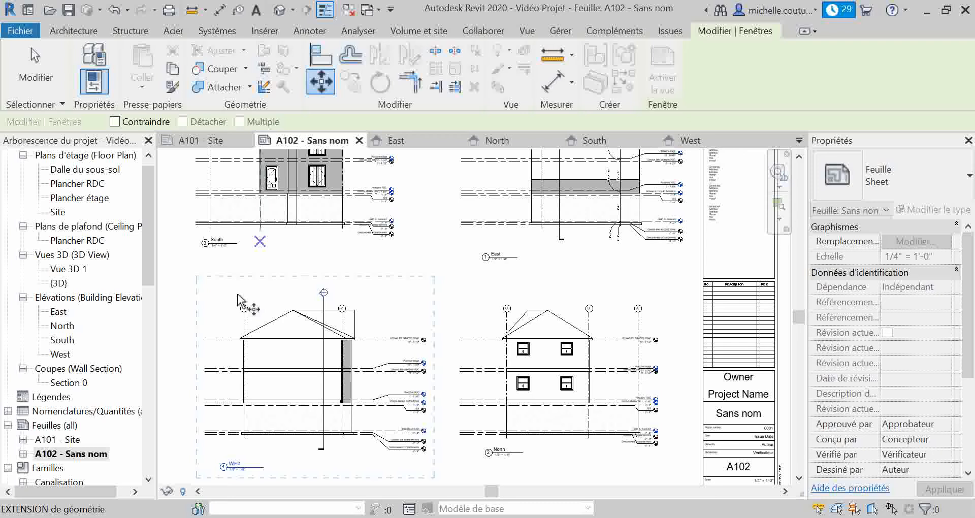
pyautogui.click(233, 465)
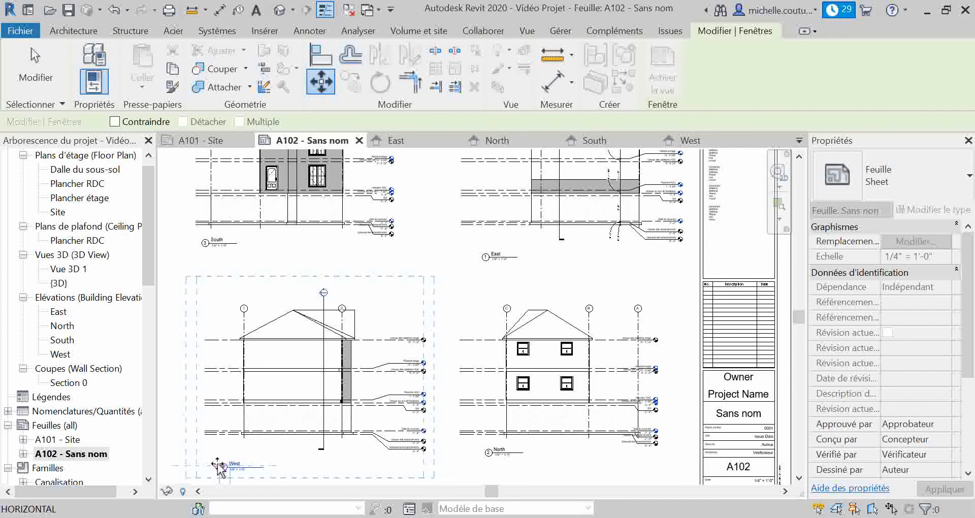
pyautogui.click(214, 464)
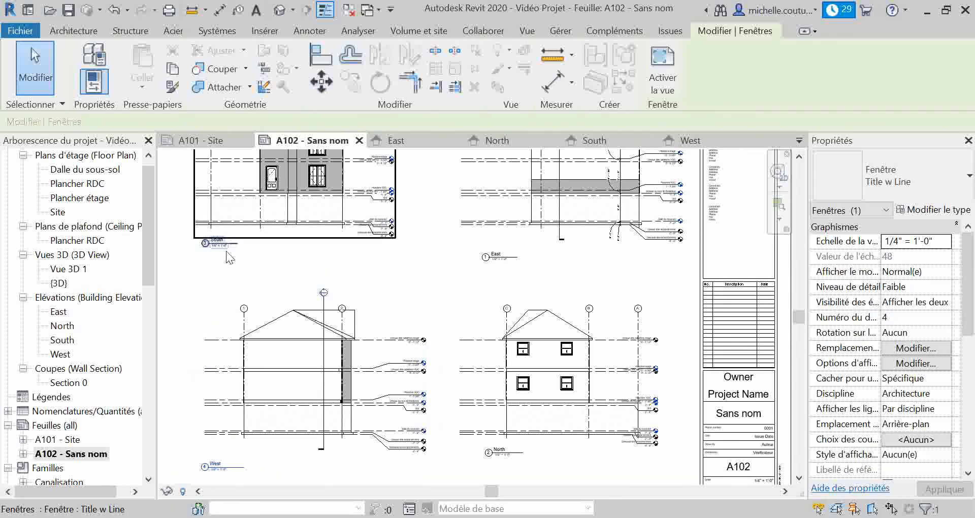
pyautogui.press('Escape')
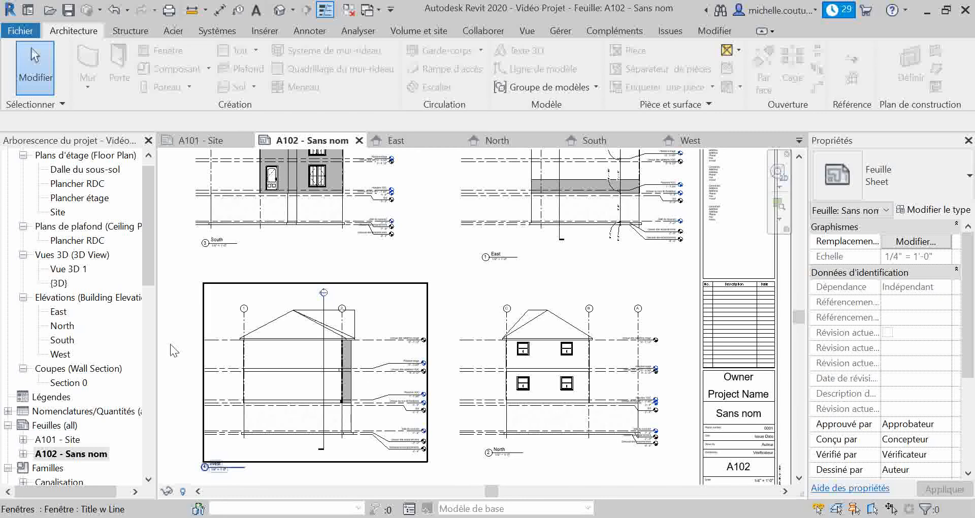
# Set the North elevation view's Niveau de détail property to Elevé
pyautogui.scroll(-2, 271, 408)
pyautogui.click(281, 412)
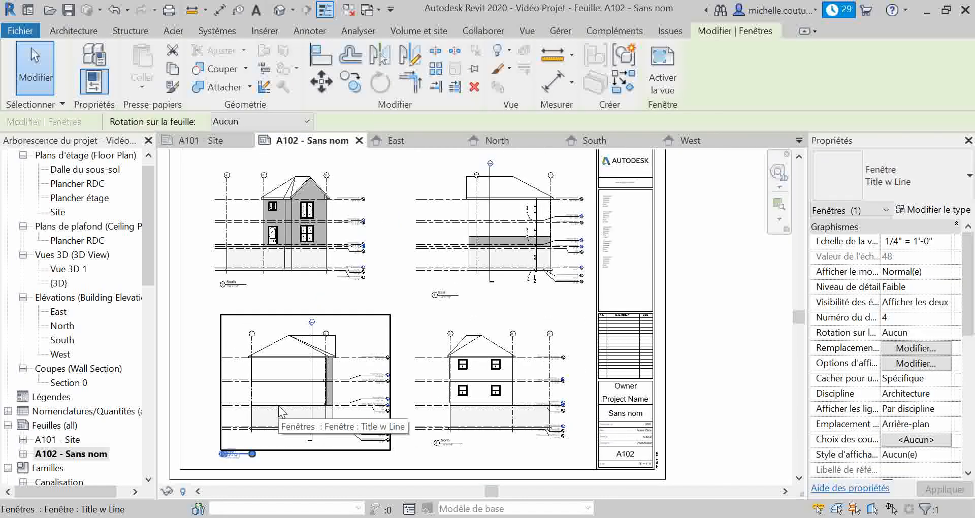
pyautogui.press('Escape')
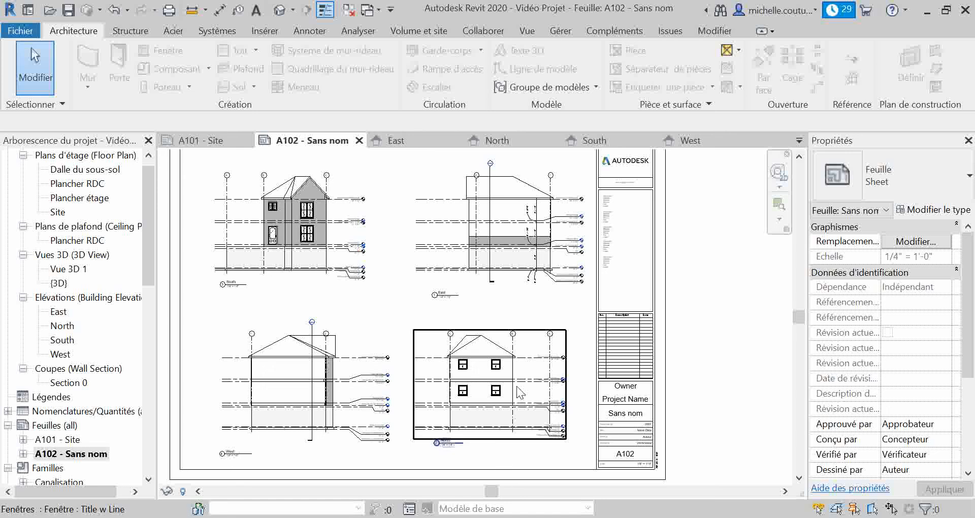
pyautogui.click(504, 369)
pyautogui.click(921, 287)
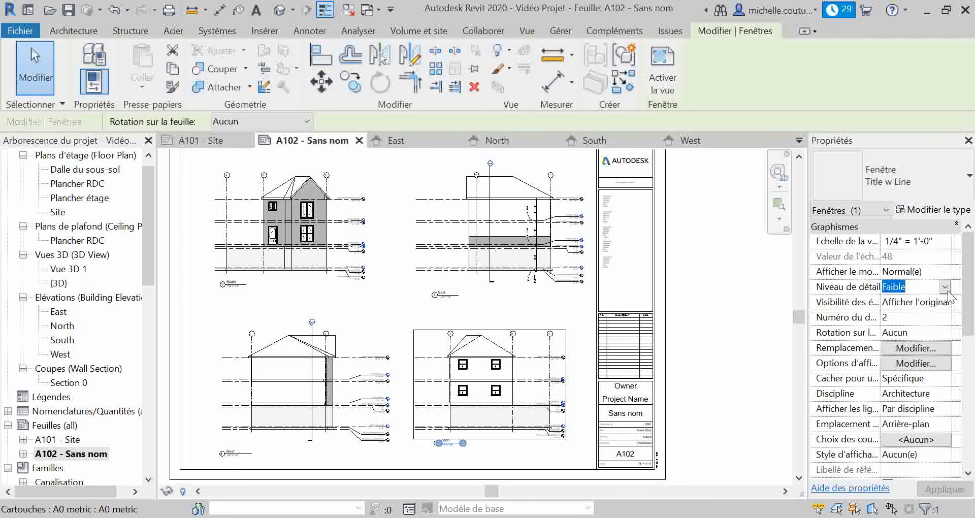
pyautogui.click(945, 287)
pyautogui.click(913, 329)
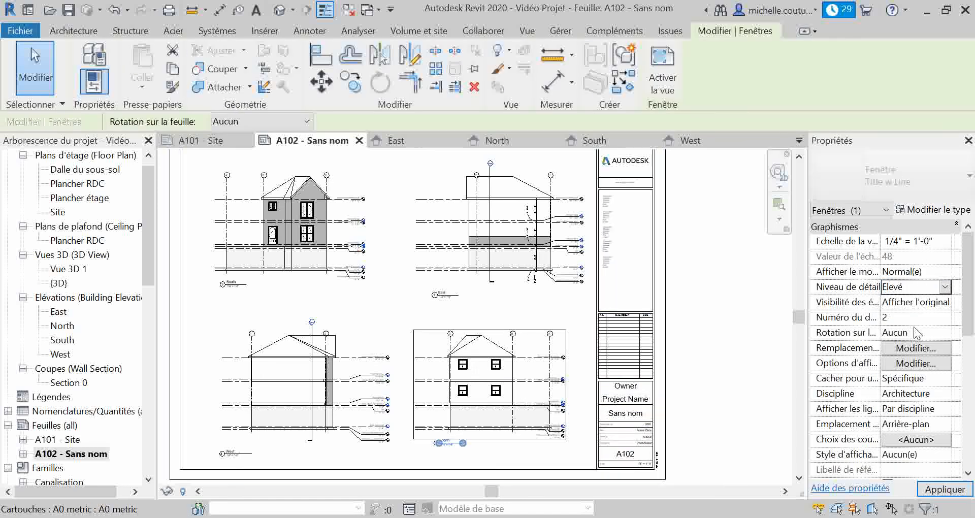
# Set the North elevation view's Visibilité des éléments property to Afficher les éléments and apply it
pyautogui.click(932, 302)
pyautogui.click(942, 304)
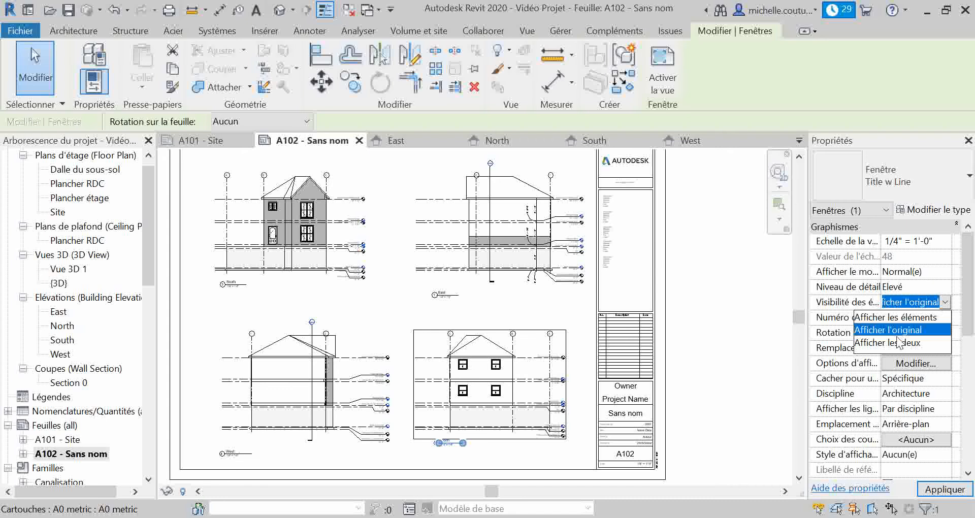
pyautogui.click(901, 317)
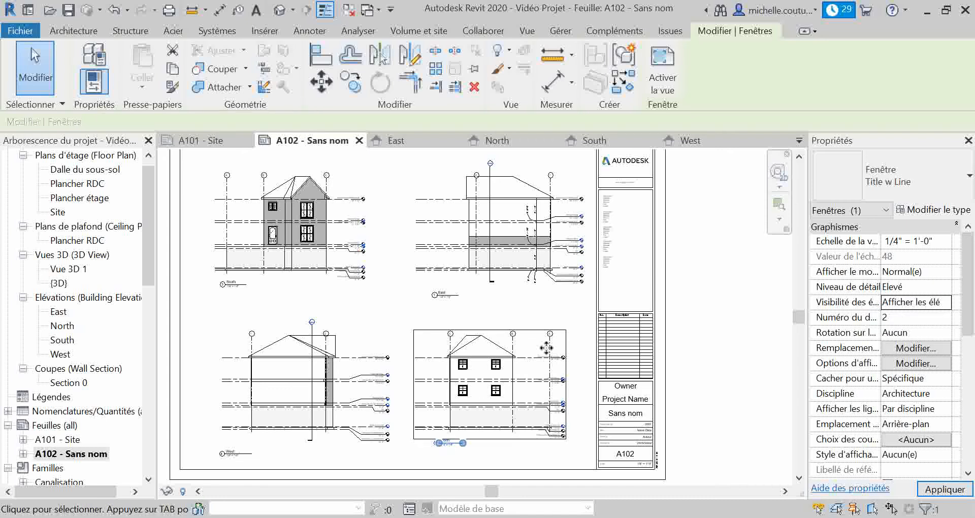
pyautogui.click(952, 486)
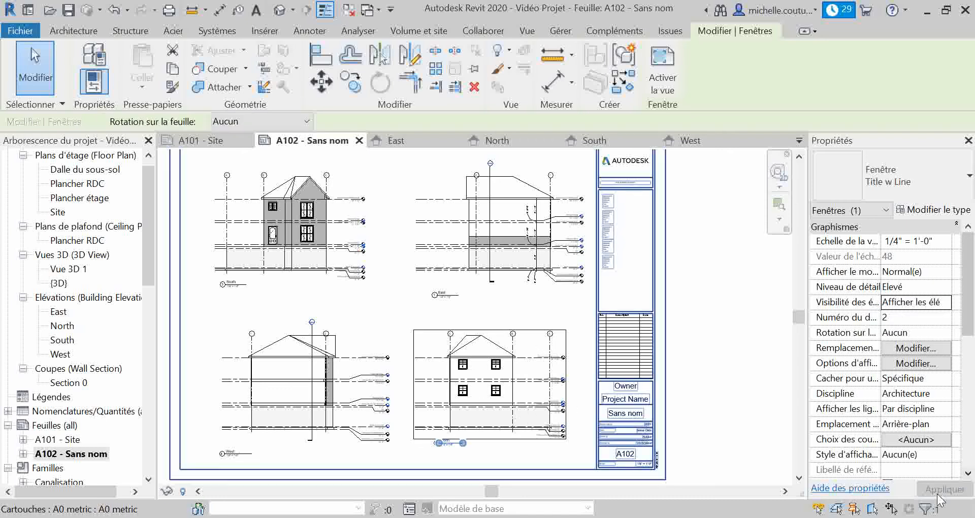
pyautogui.click(312, 297)
# Examine the North elevation view up close and review its remaining graphics and extents properties
pyautogui.scroll(5, 468, 384)
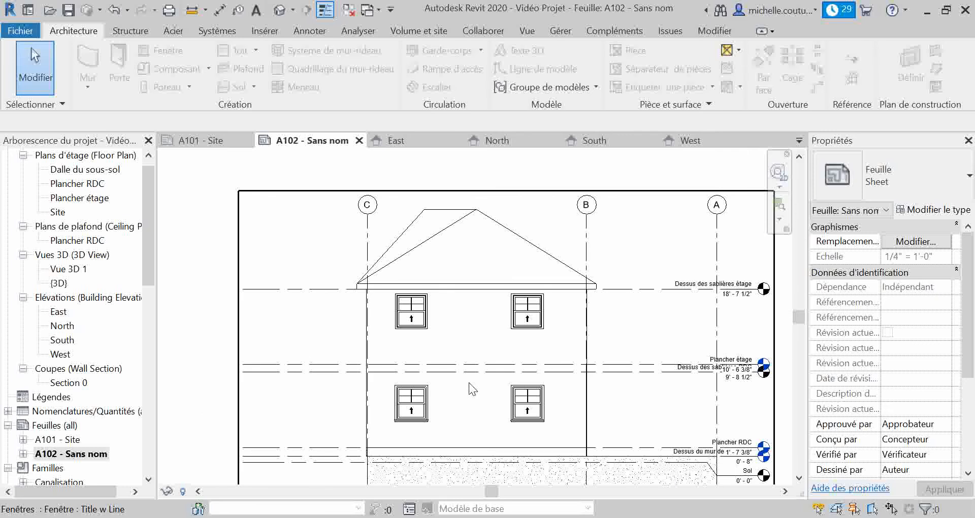
pyautogui.scroll(-3, 381, 348)
pyautogui.click(497, 347)
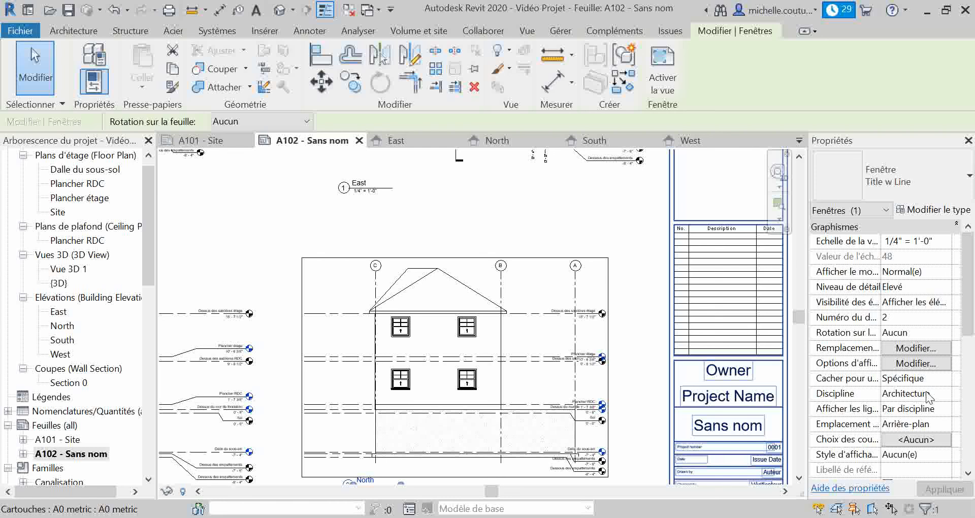
pyautogui.scroll(-6, 899, 417)
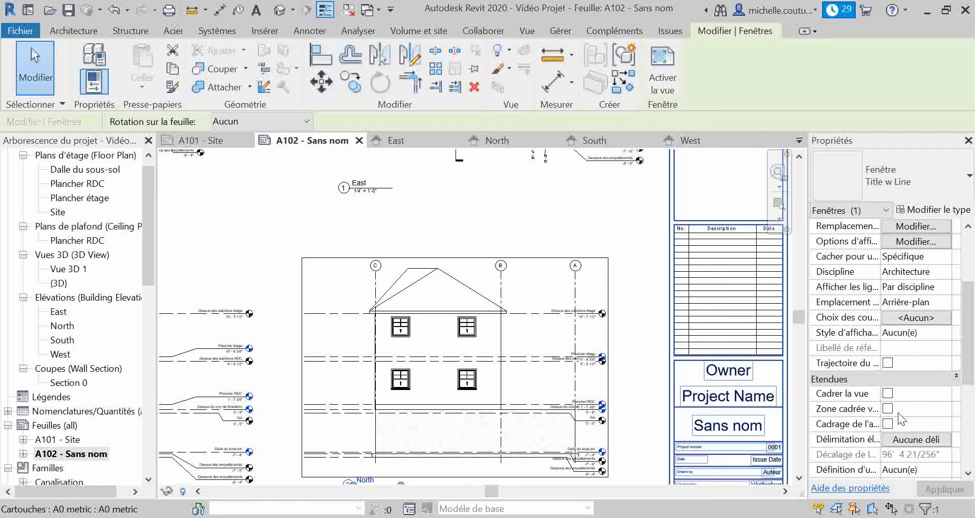
pyautogui.scroll(6, 904, 407)
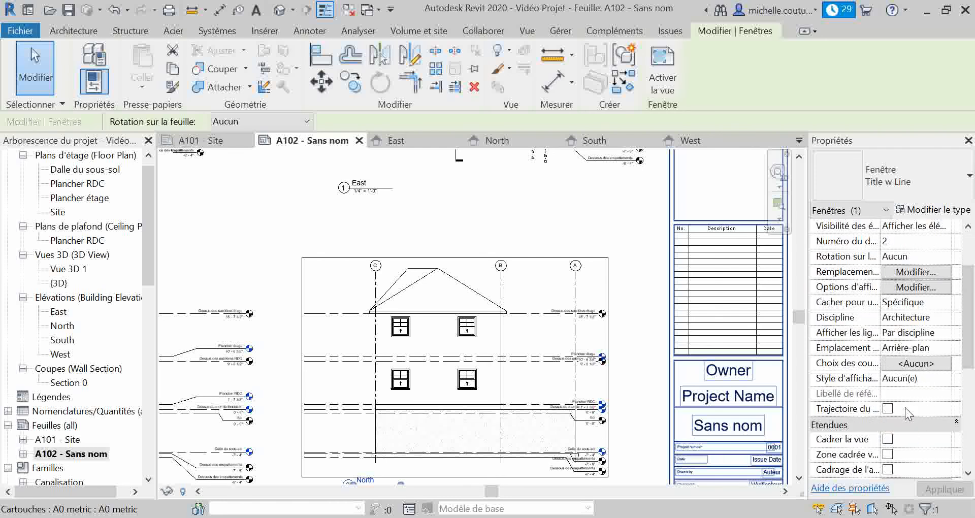
pyautogui.click(477, 249)
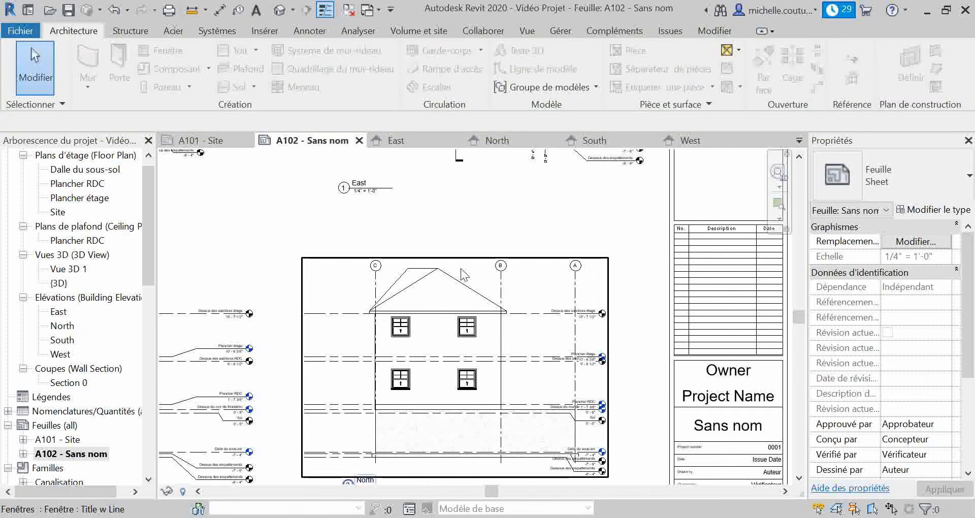
# Review the overall sheet layout and examine the section marker above the roof in the East elevation view
pyautogui.scroll(-3, 460, 277)
pyautogui.moveTo(457, 246); pyautogui.dragTo(521, 308, button='middle')
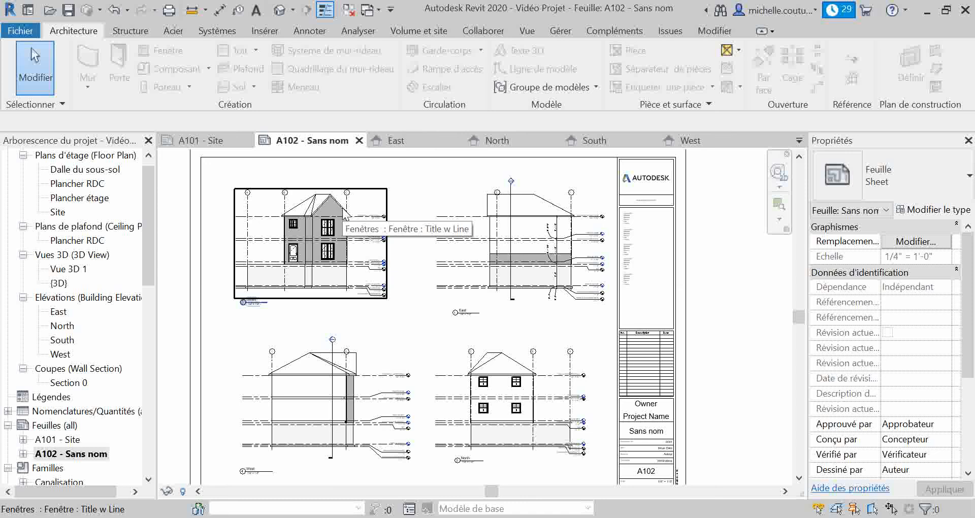
pyautogui.moveTo(368, 301); pyautogui.dragTo(401, 302, button='middle')
pyautogui.scroll(-1, 401, 302)
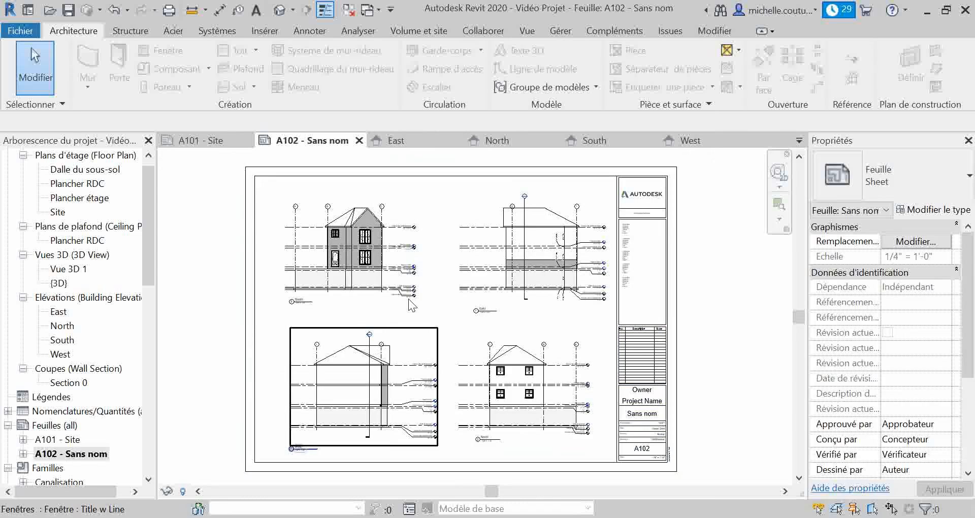
pyautogui.scroll(3, 528, 199)
pyautogui.scroll(1, 509, 199)
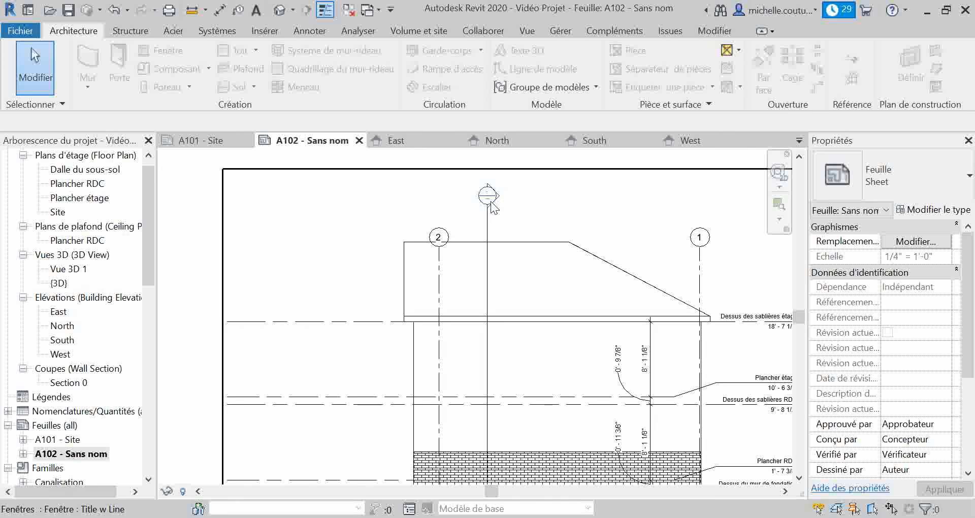
pyautogui.scroll(6, 491, 203)
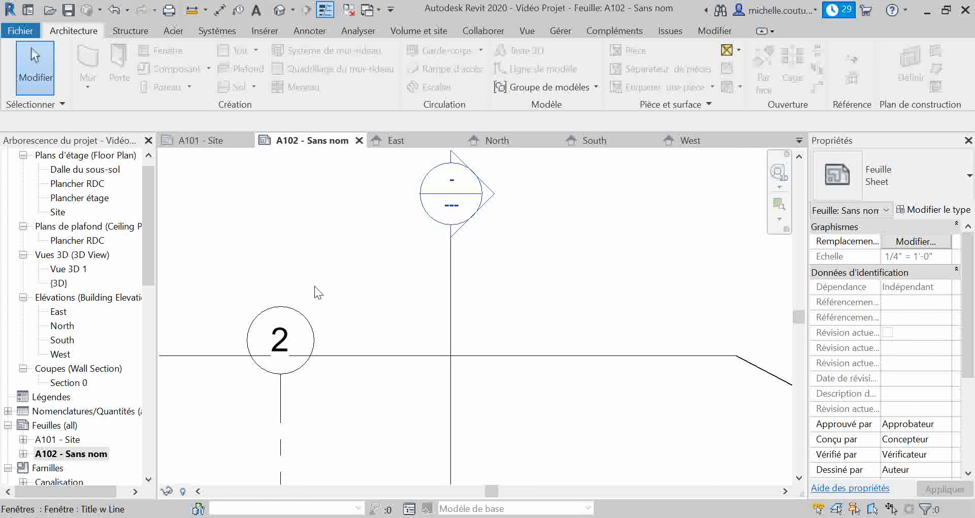
pyautogui.scroll(-2, 444, 251)
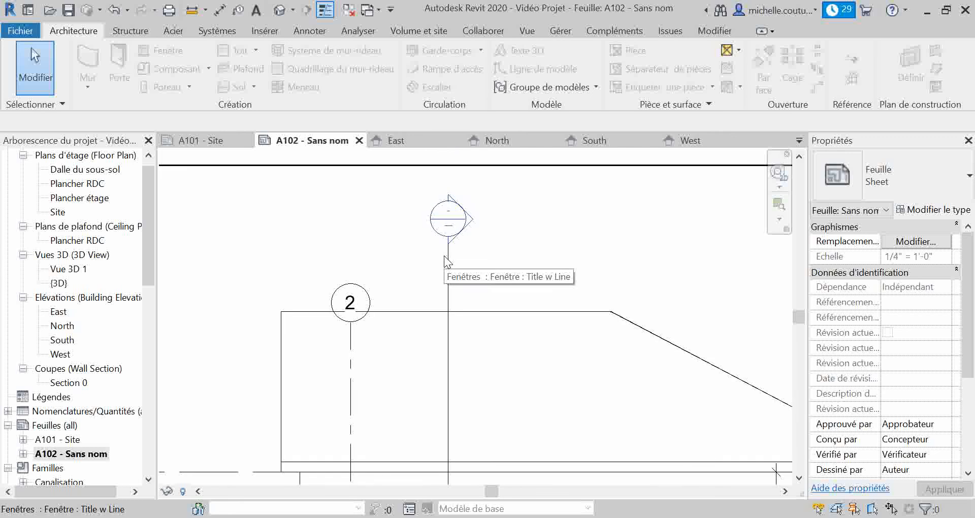
pyautogui.scroll(-6, 444, 255)
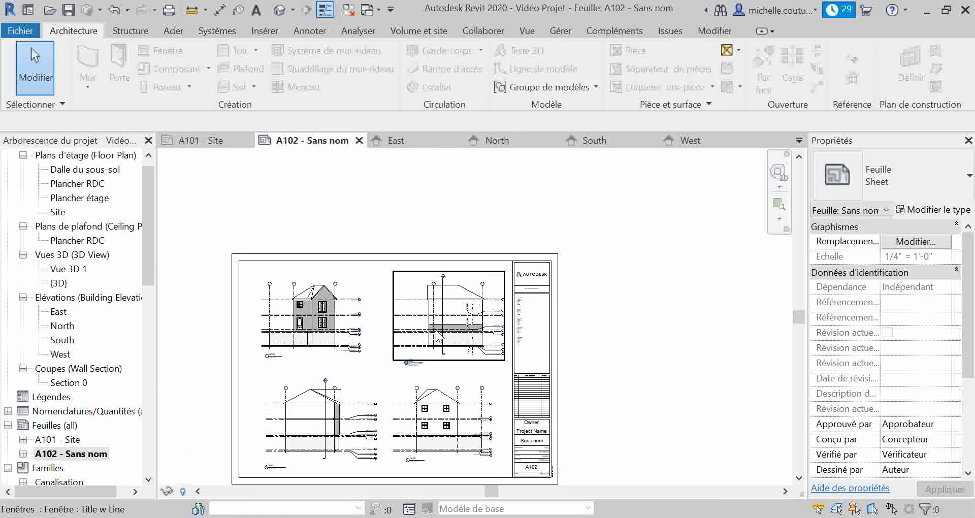
pyautogui.moveTo(438, 336); pyautogui.dragTo(489, 293, button='middle')
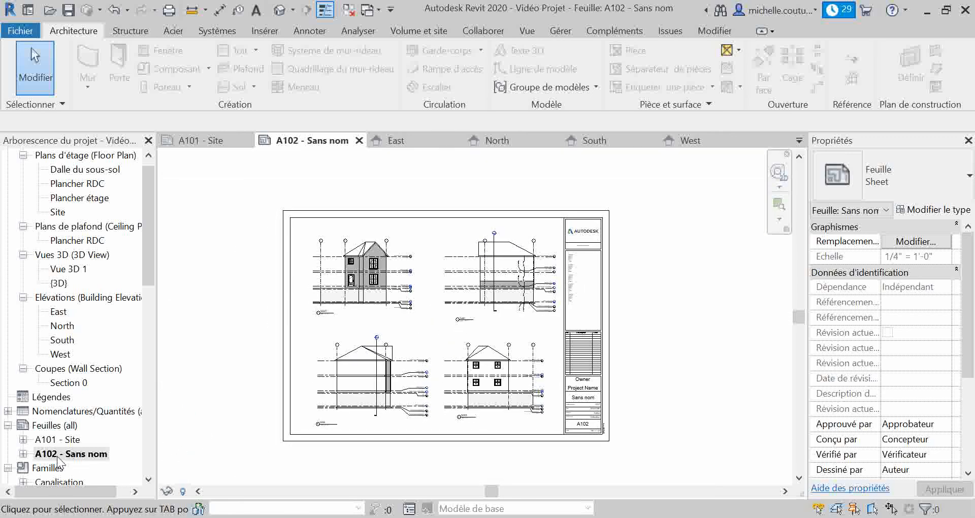
pyautogui.click(526, 30)
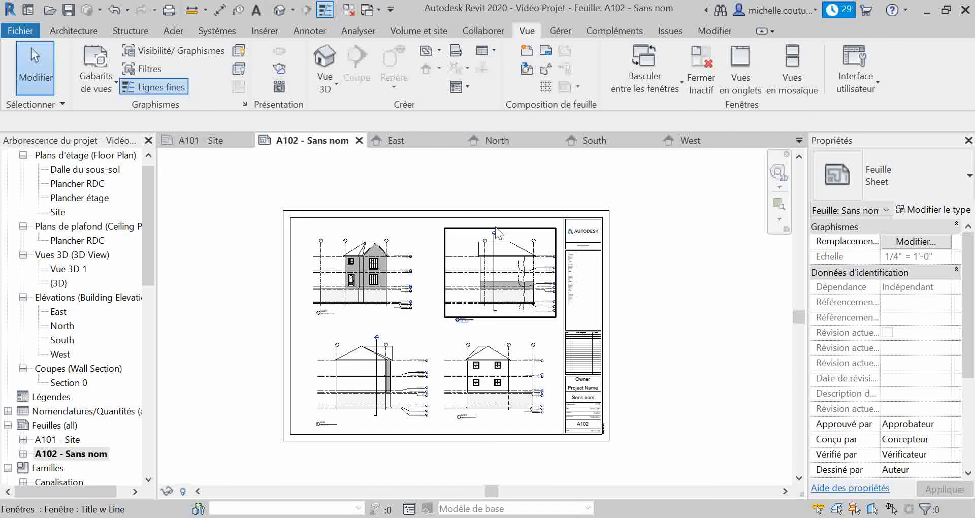
pyautogui.click(541, 71)
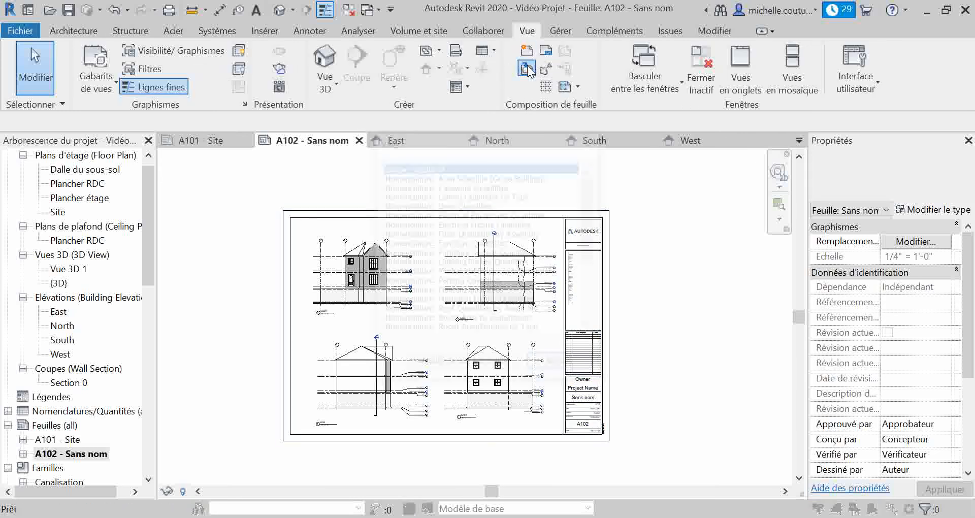
pyautogui.click(562, 365)
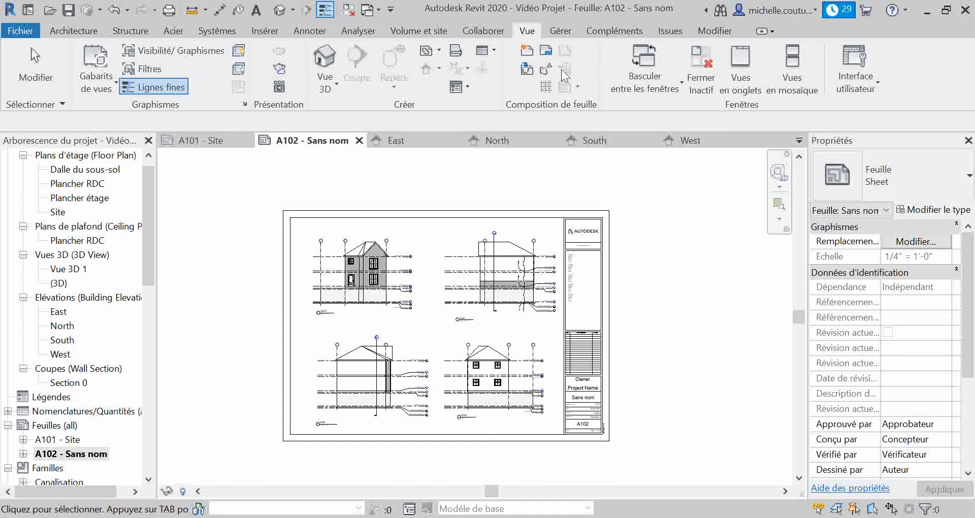
# Create a new sheet using the A0 metric title block
pyautogui.click(521, 53)
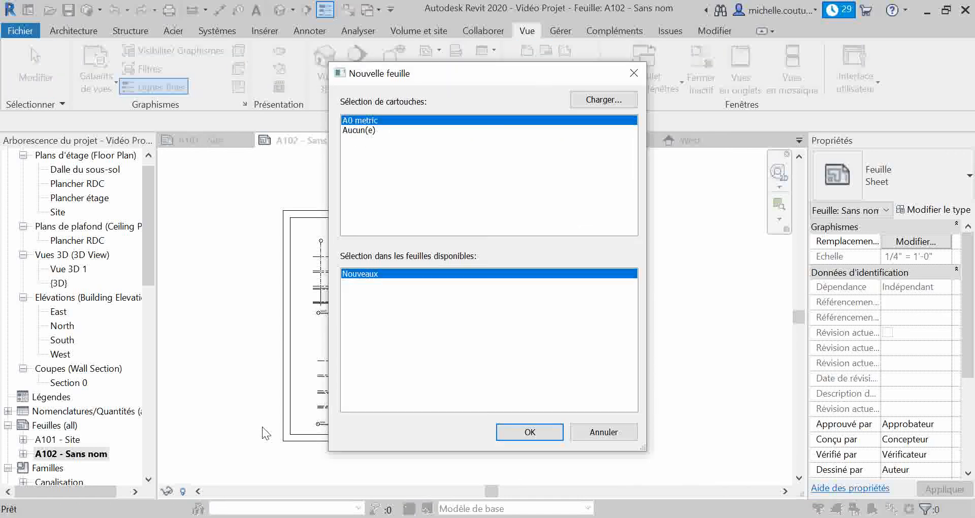
pyautogui.click(517, 434)
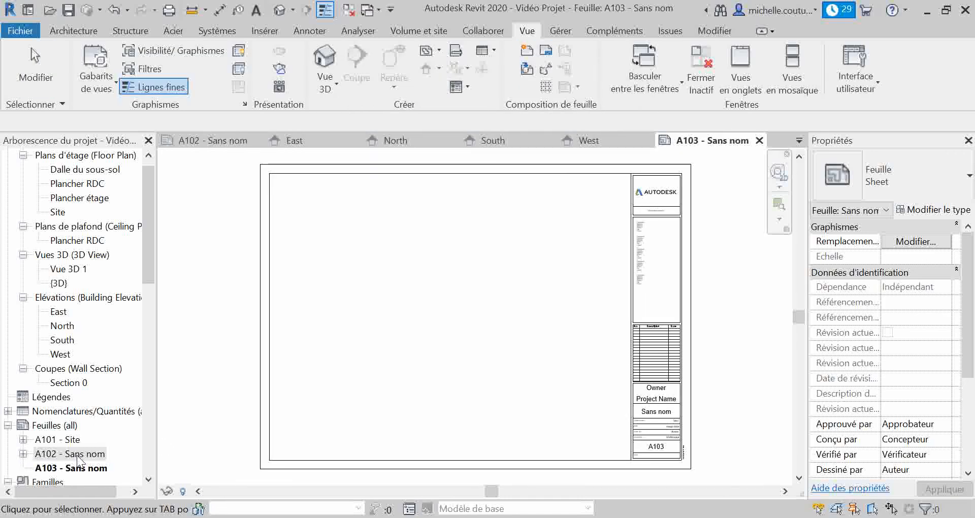
pyautogui.click(71, 469)
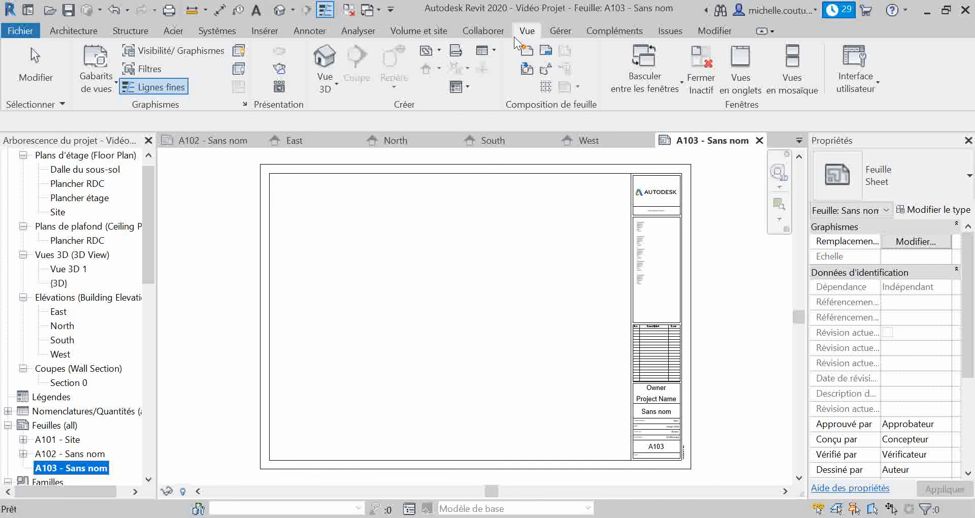
# Add the Coupe: Section 0 view to sheet A103, placing it in the upper-left area of the sheet
pyautogui.click(526, 69)
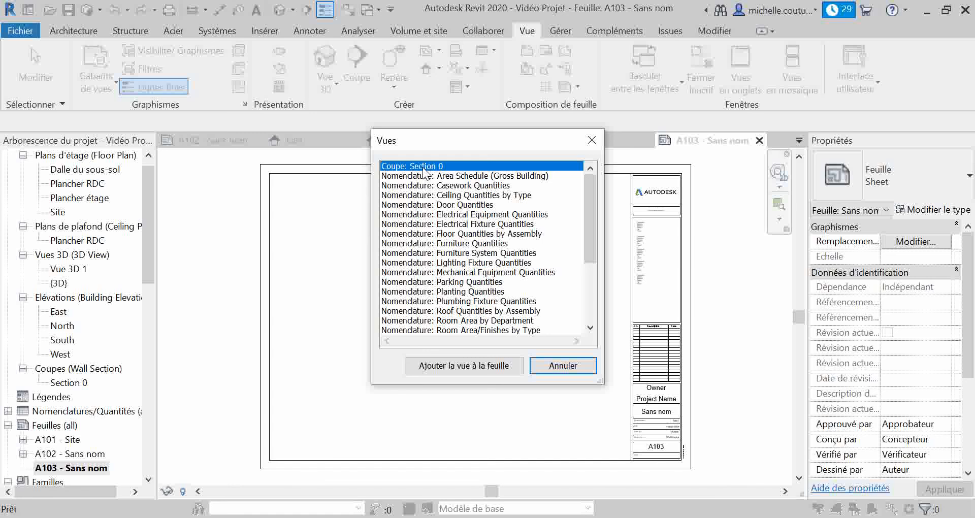
pyautogui.scroll(-4, 420, 227)
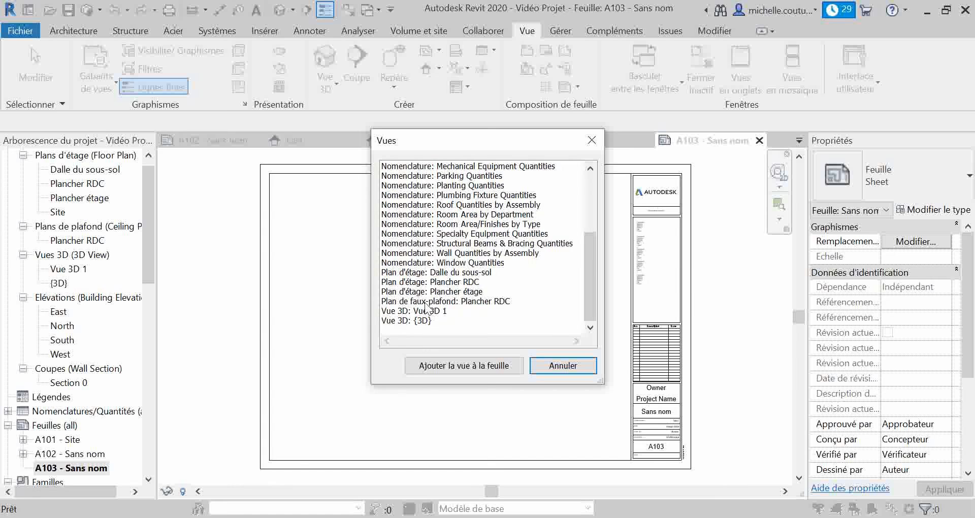
pyautogui.scroll(4, 425, 307)
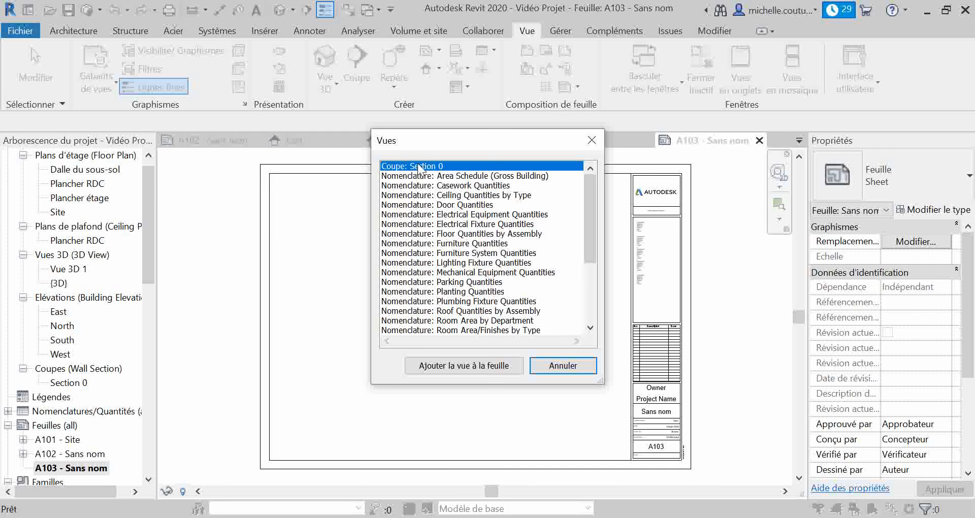
pyautogui.scroll(-4, 420, 290)
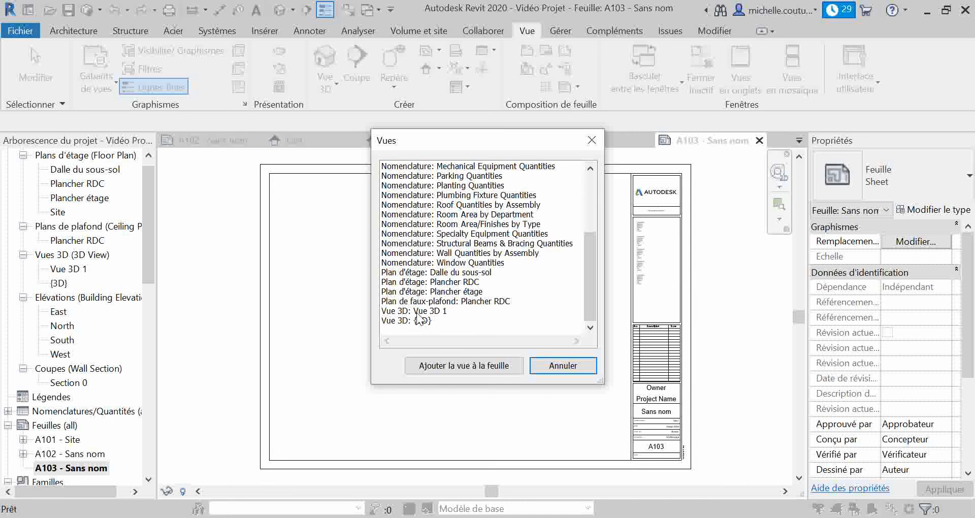
pyautogui.scroll(4, 420, 319)
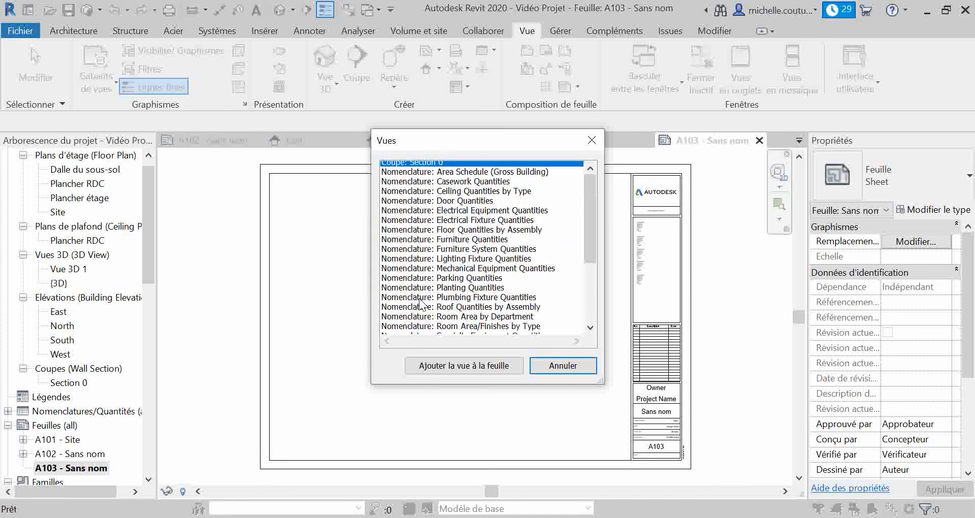
pyautogui.click(455, 366)
pyautogui.click(452, 379)
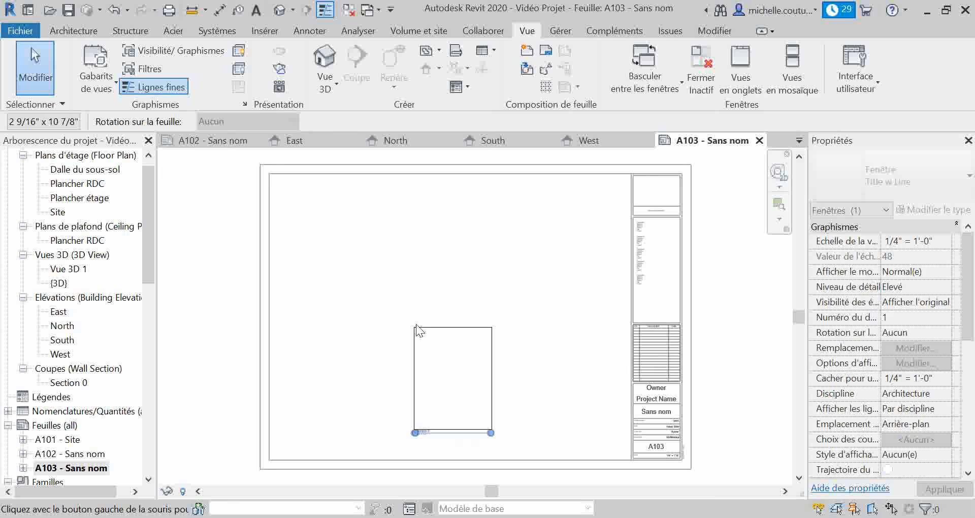
pyautogui.moveTo(416, 324); pyautogui.dragTo(336, 251)
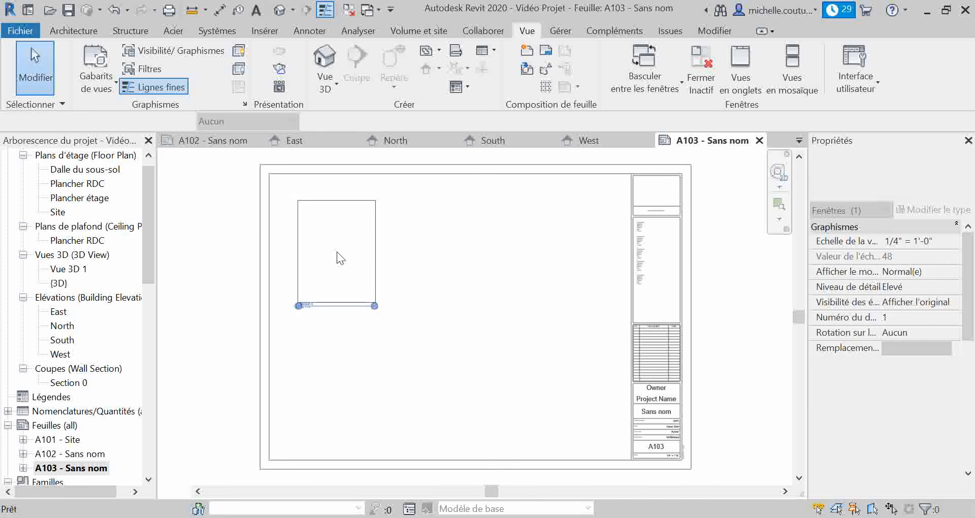
pyautogui.click(336, 251)
pyautogui.click(413, 330)
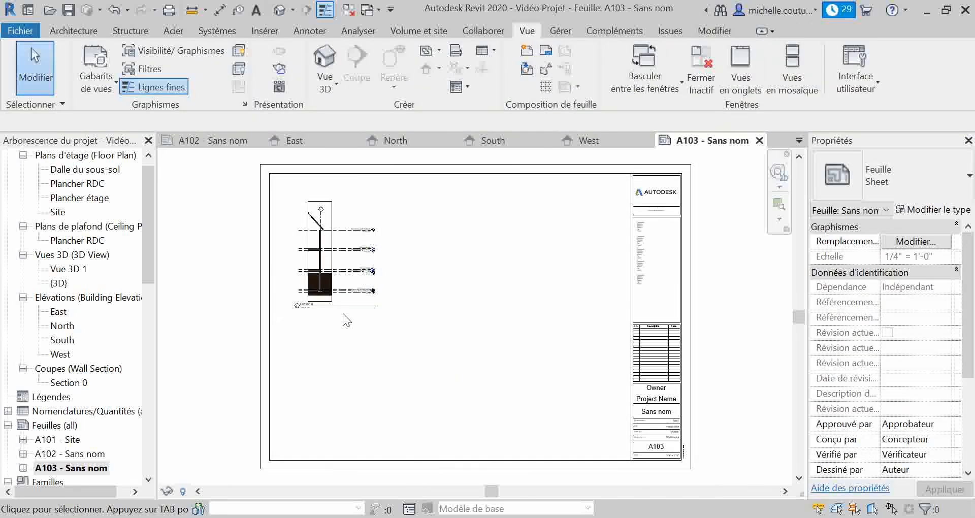
pyautogui.scroll(5, 335, 219)
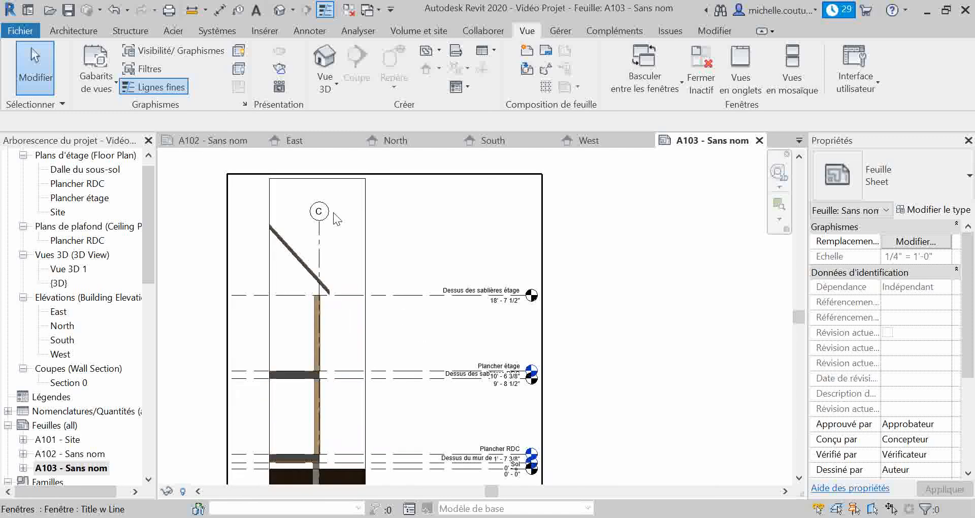
pyautogui.scroll(-2, 334, 217)
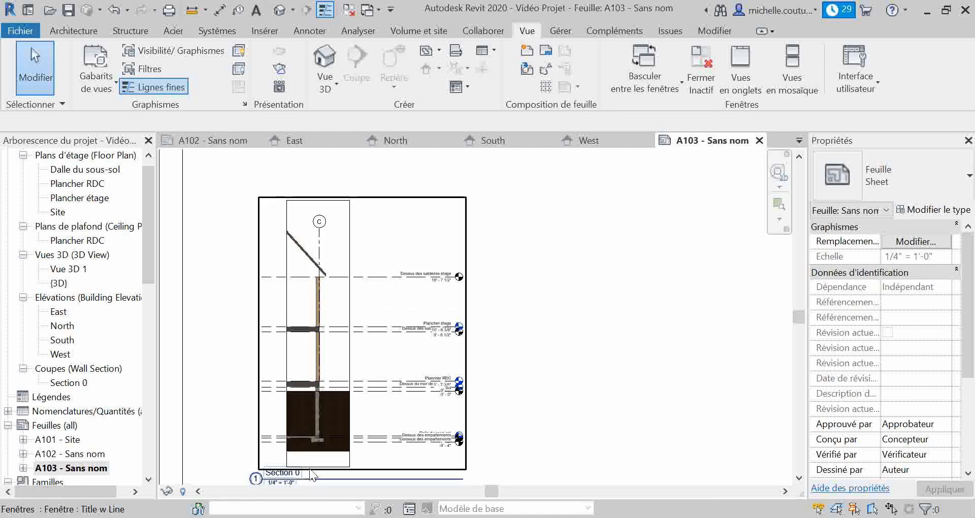
# Examine the Section 0 view title and its scale on sheet A103, and review the overall sheet layout
pyautogui.scroll(3, 304, 457)
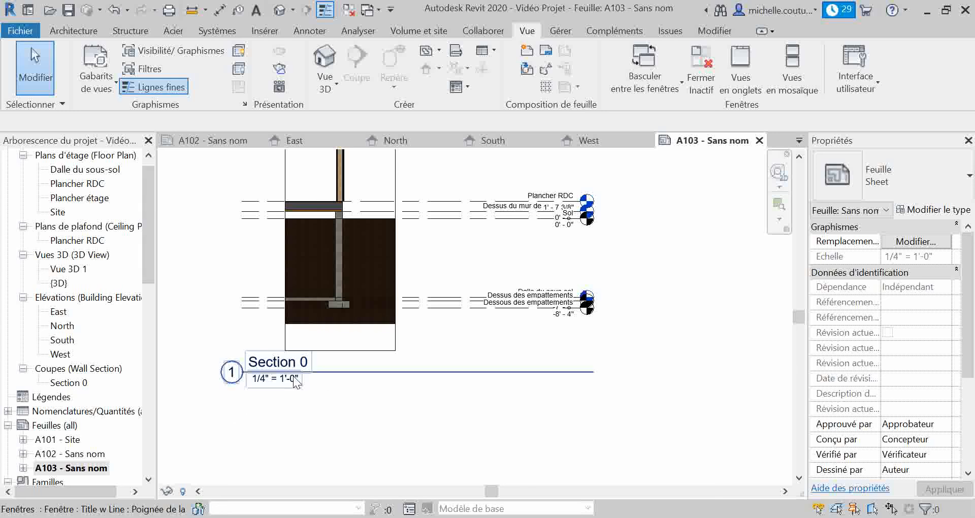
pyautogui.scroll(-6, 333, 380)
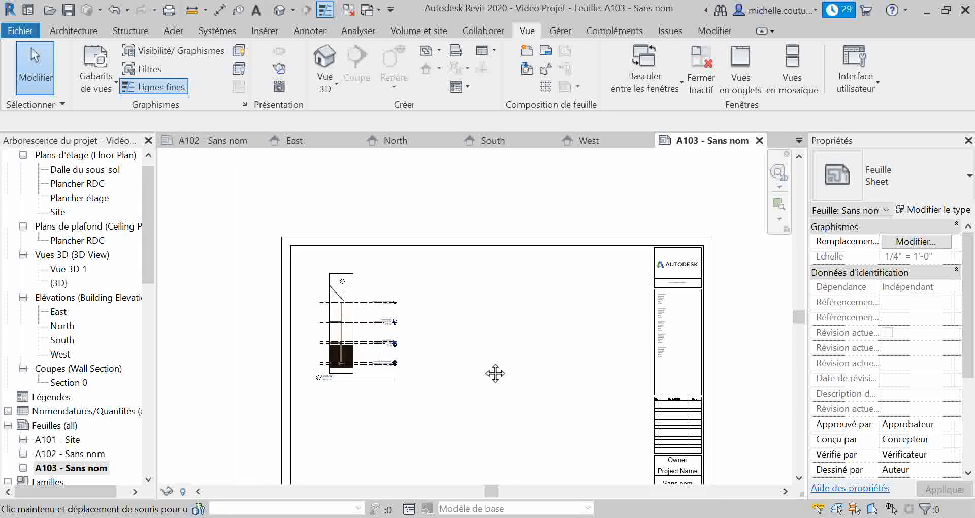
pyautogui.moveTo(495, 374); pyautogui.dragTo(483, 332, button='middle')
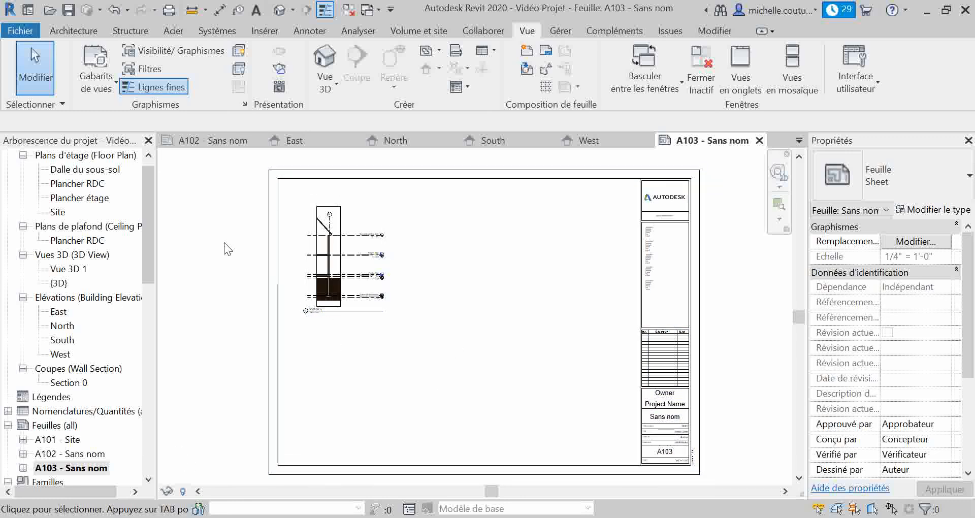
# Return to sheet A102 and examine the section marker's detail and sheet reference above the roof in the East elevation
pyautogui.click(220, 138)
pyautogui.scroll(8, 518, 244)
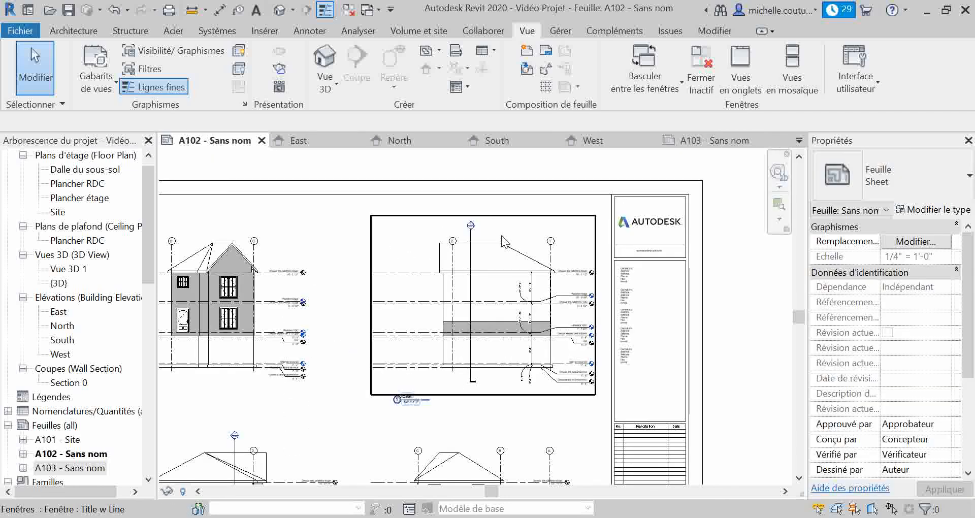
pyautogui.scroll(2, 460, 221)
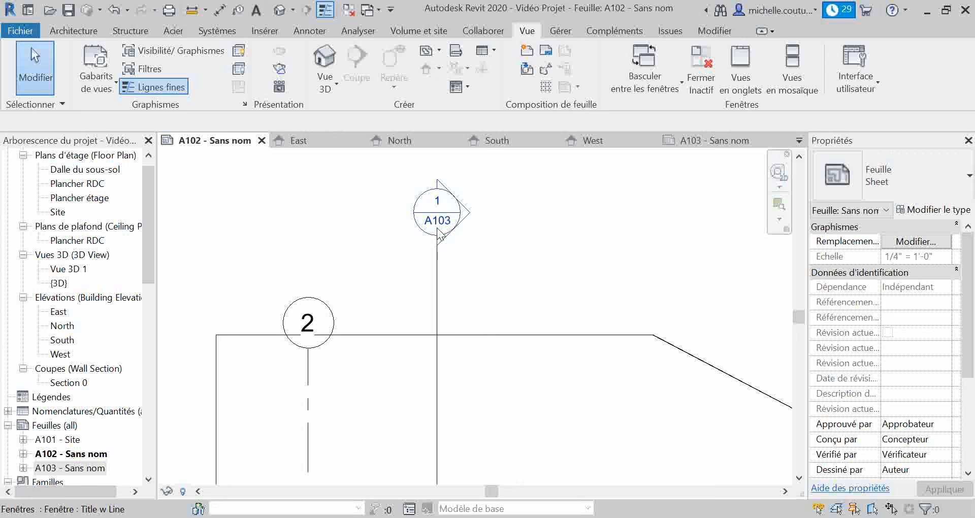
# Open sheet A101 and the Plancher RDC floor plan, and examine the section marker's reference beside the exterior wall
pyautogui.doubleClick(71, 440)
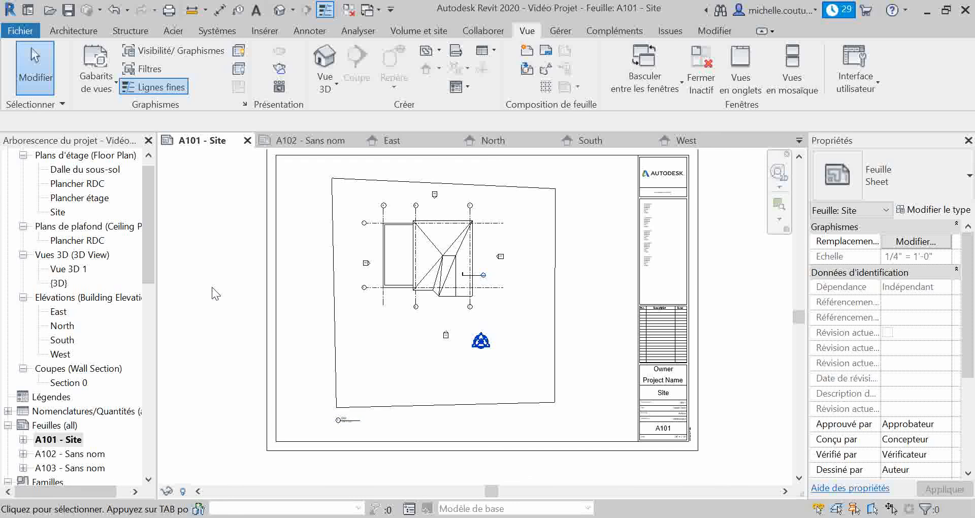
pyautogui.doubleClick(89, 185)
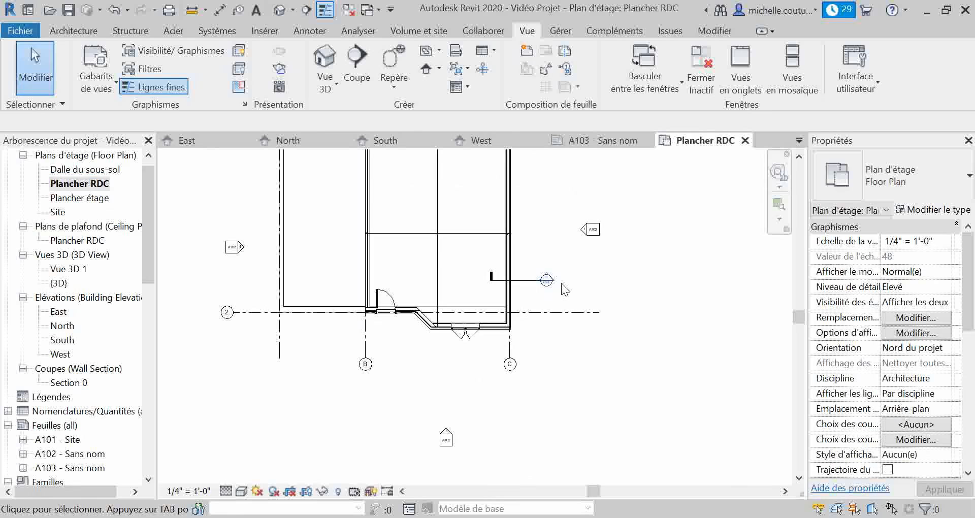
pyautogui.scroll(5, 553, 281)
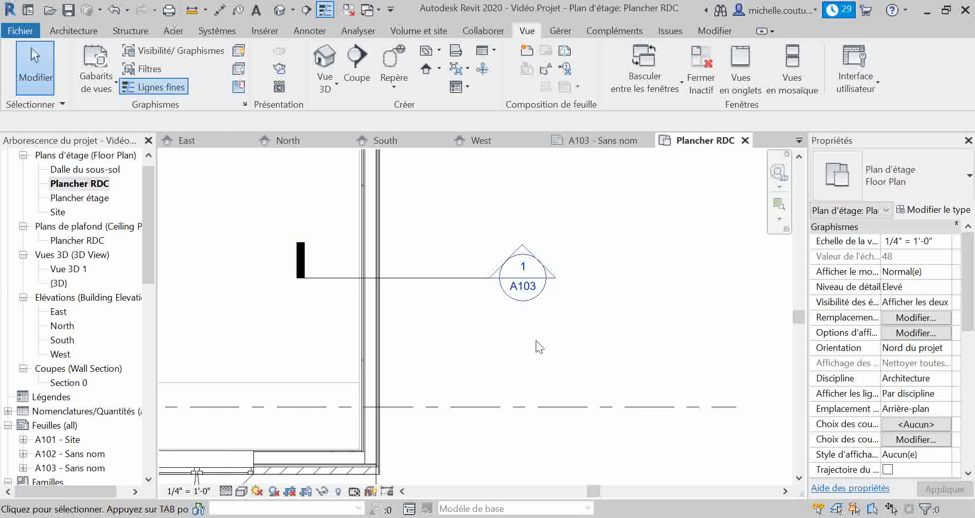
pyautogui.scroll(-1, 79, 453)
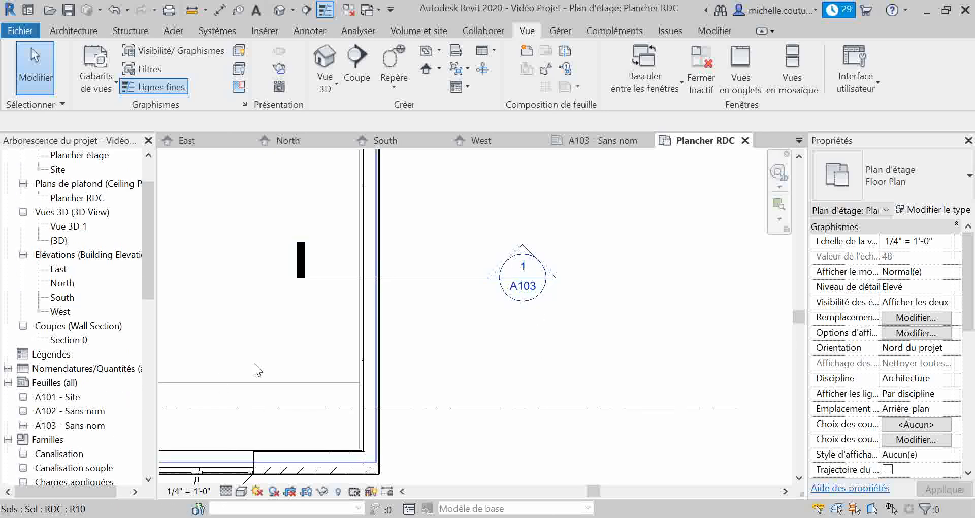
# Examine the sheet references in the east and south elevation markers around the Plancher RDC floor plan
pyautogui.scroll(-5, 501, 331)
pyautogui.moveTo(490, 285); pyautogui.dragTo(574, 300, button='middle')
pyautogui.scroll(5, 613, 301)
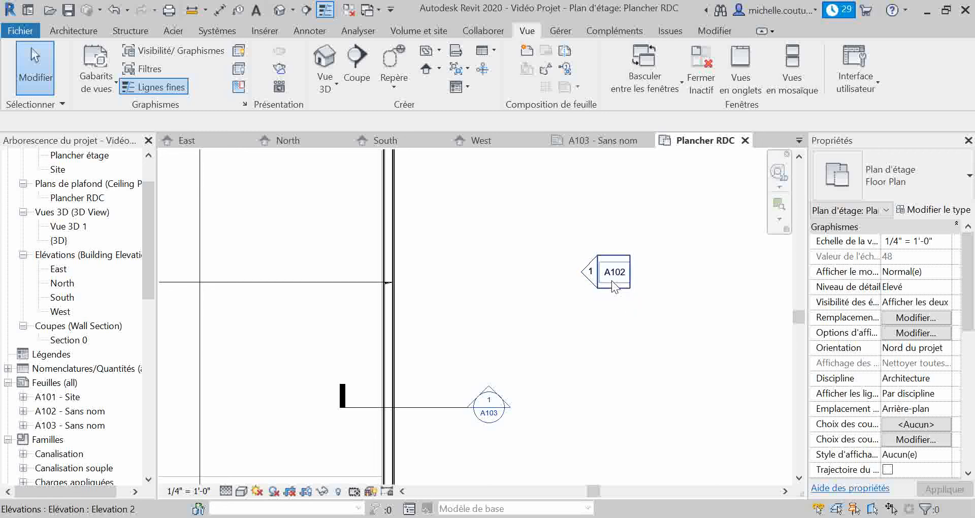
pyautogui.scroll(-2, 611, 280)
pyautogui.scroll(-2, 612, 280)
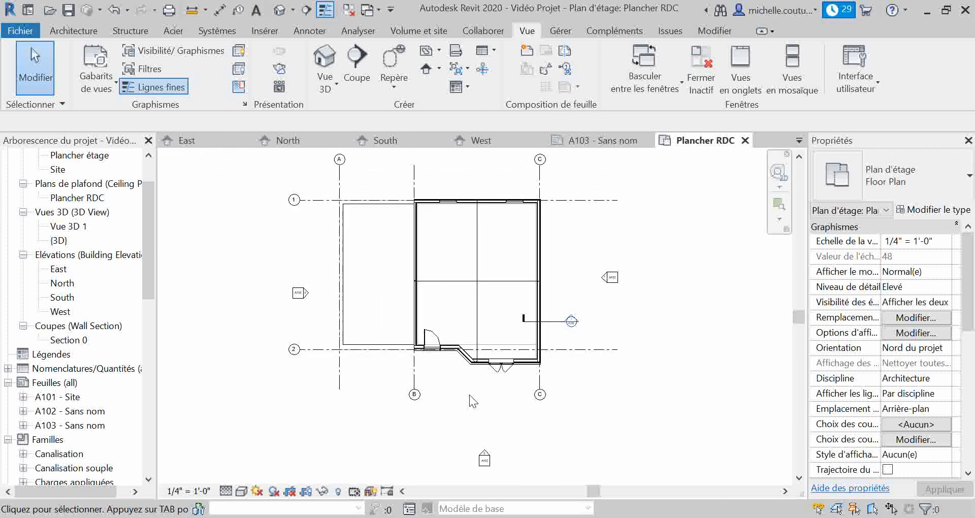
pyautogui.scroll(3, 489, 460)
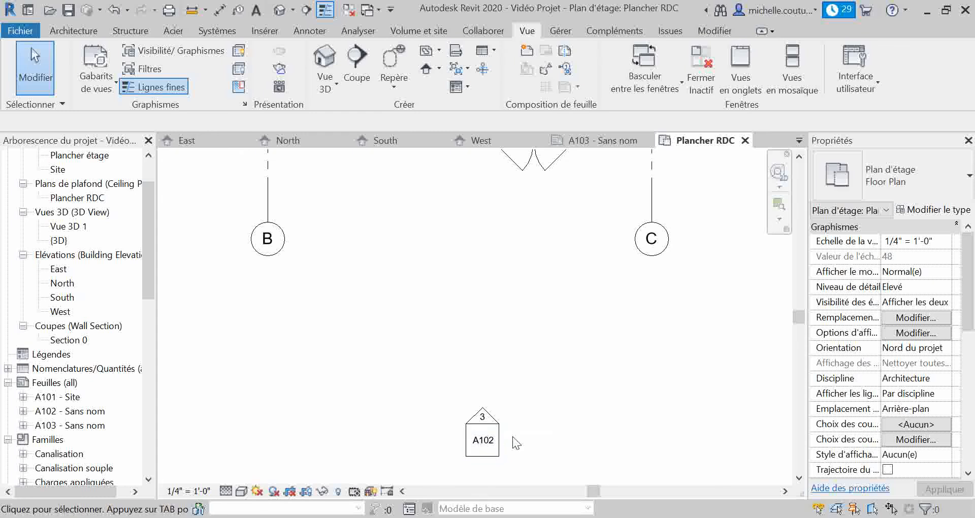
pyautogui.scroll(-3, 504, 443)
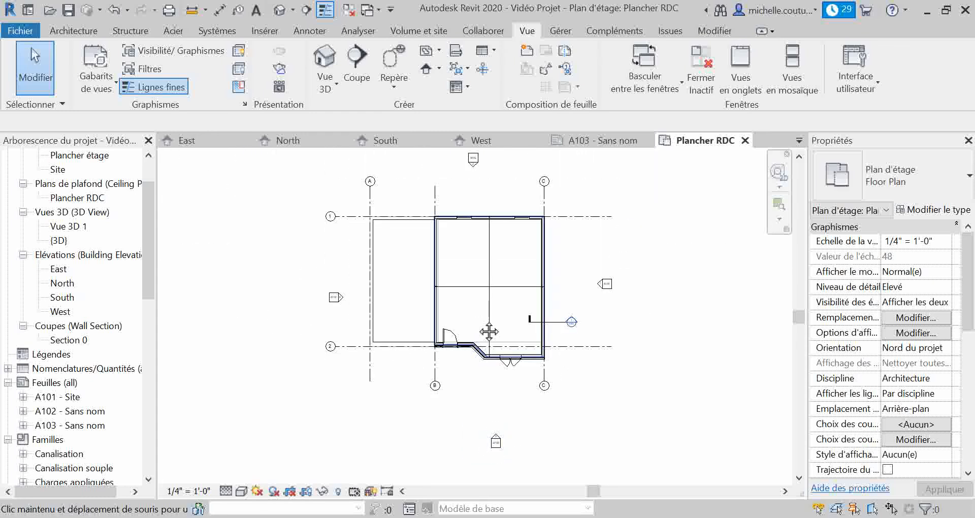